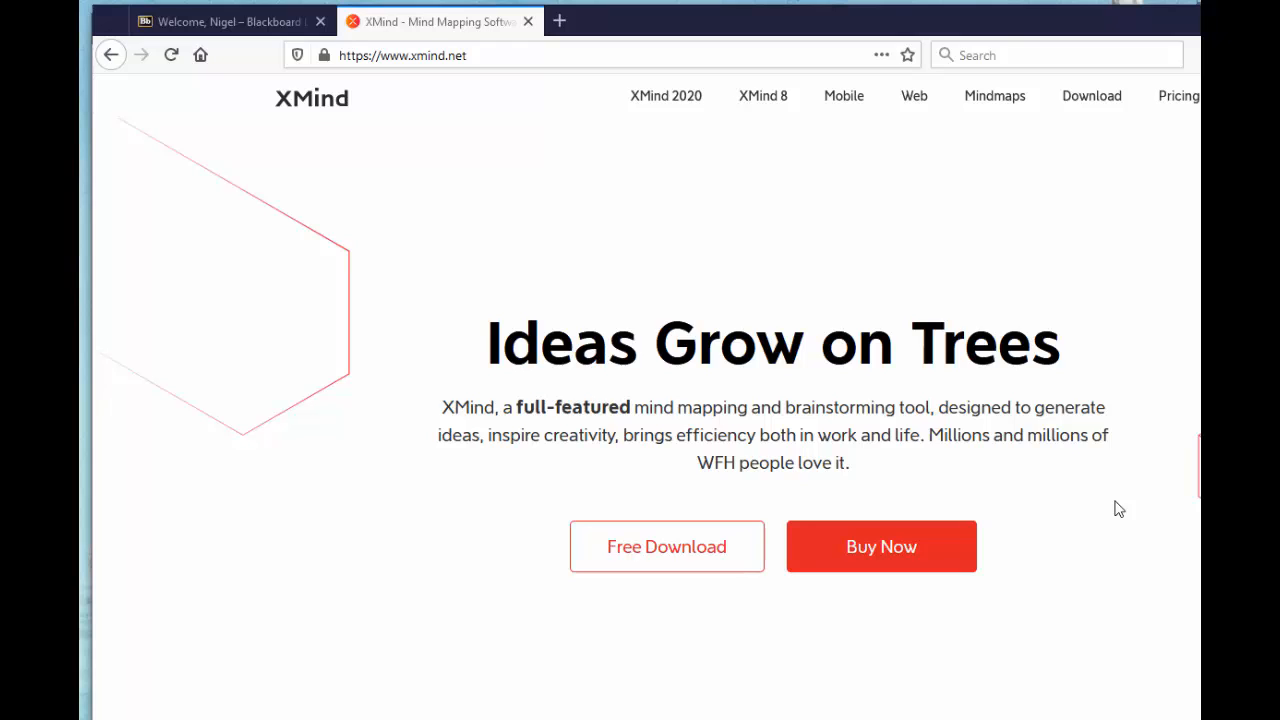
left_click(474, 55)
left_click_drag(492, 55, 380, 57)
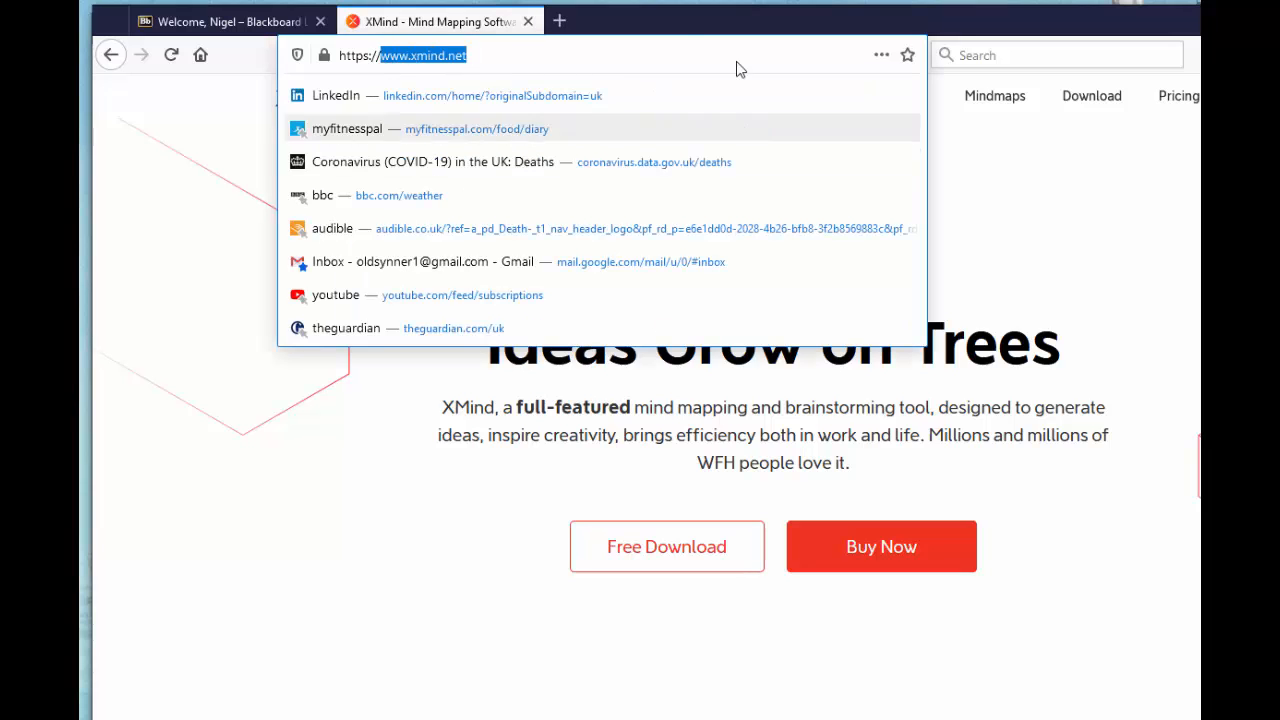
key("Escape")
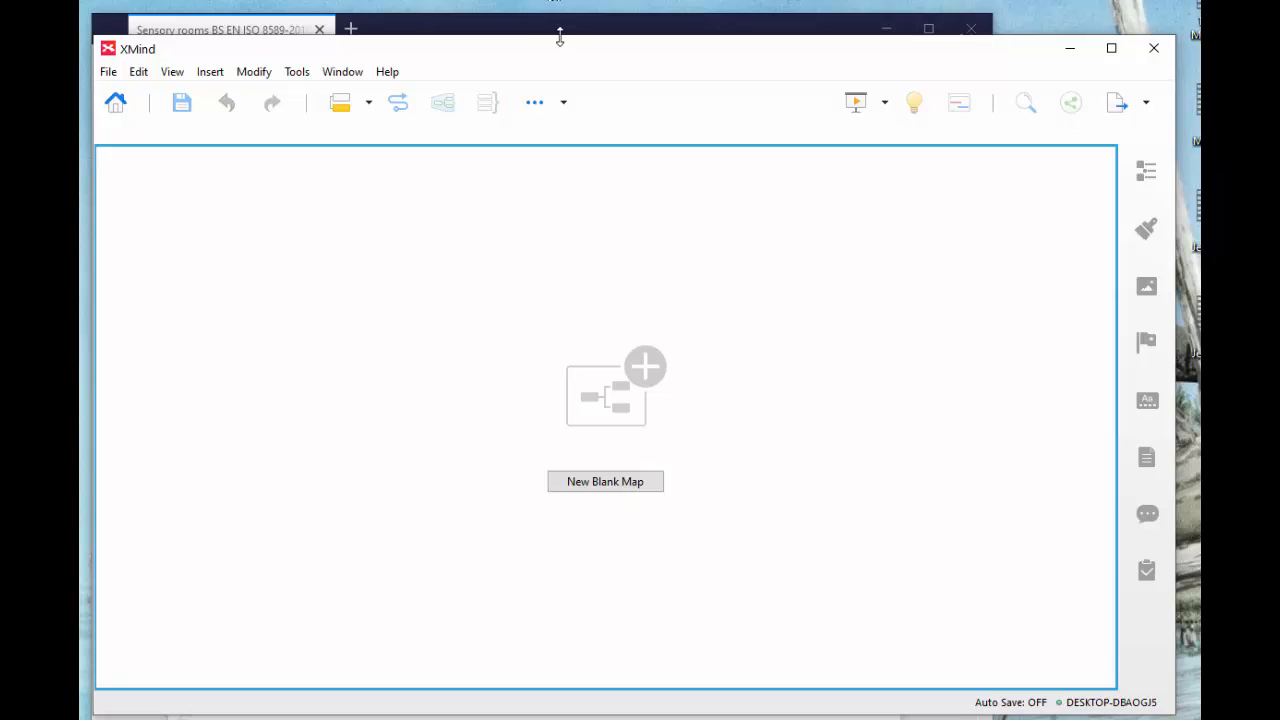
Enlarge the XMind window and create a blank Balanced Map (Up to down) with the Professional theme
left_click_drag(560, 37, 560, 7)
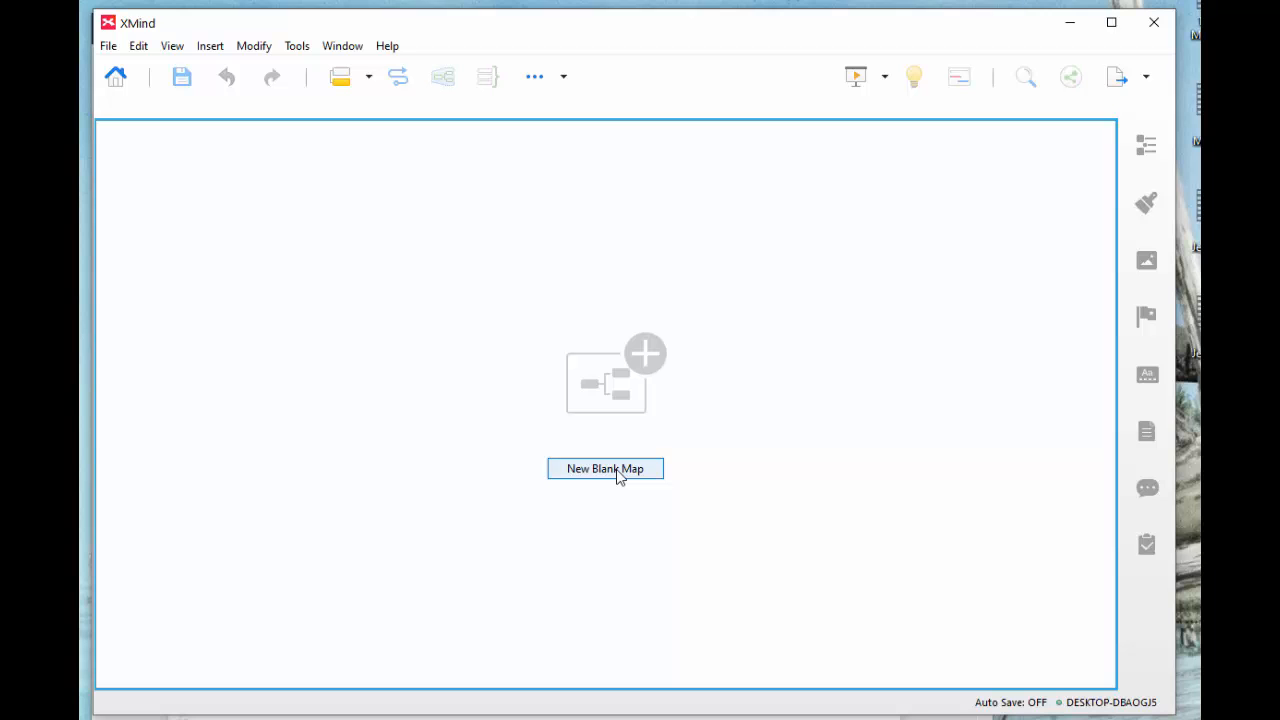
left_click(108, 47)
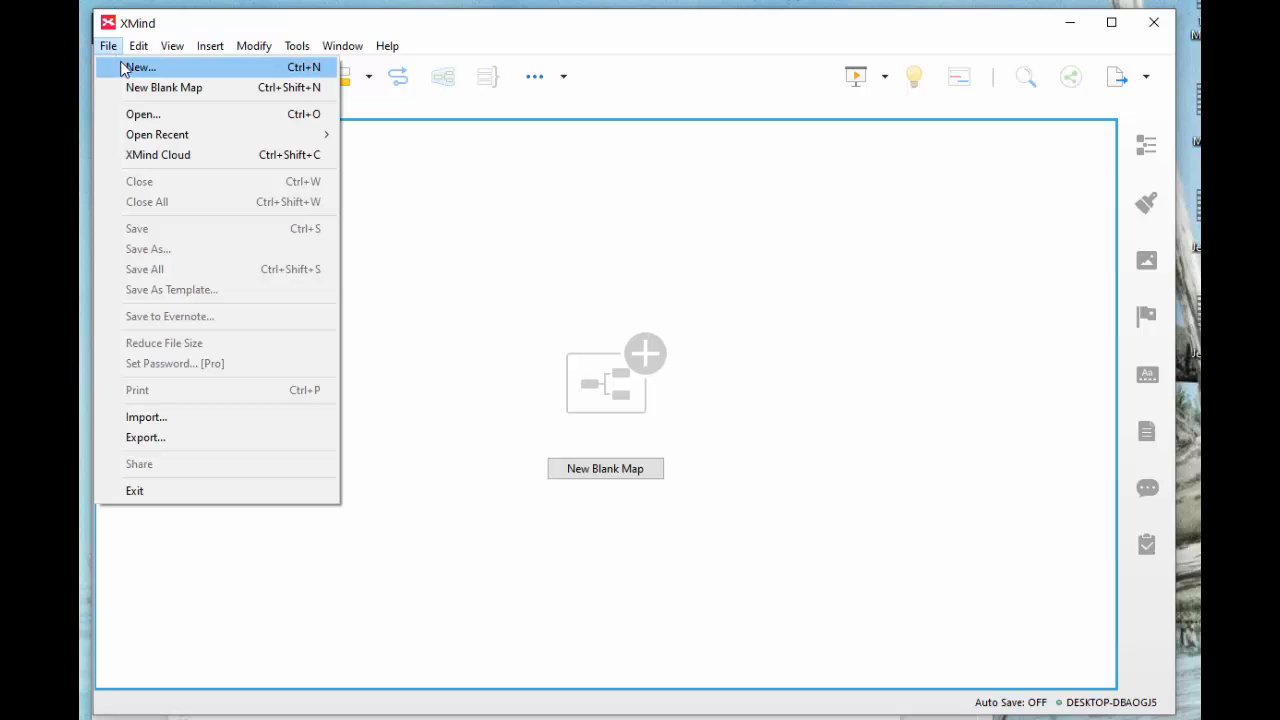
left_click(176, 68)
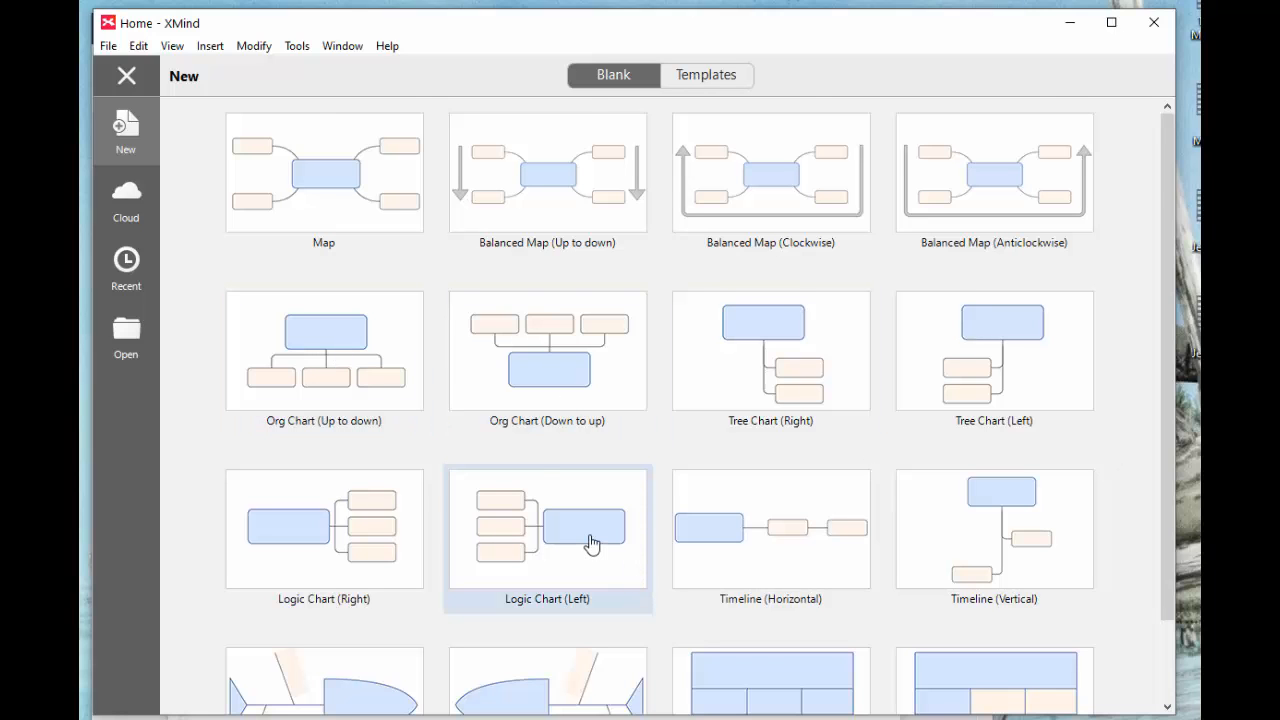
scroll(592, 543, "down", 1)
scroll(586, 563, "up", 1)
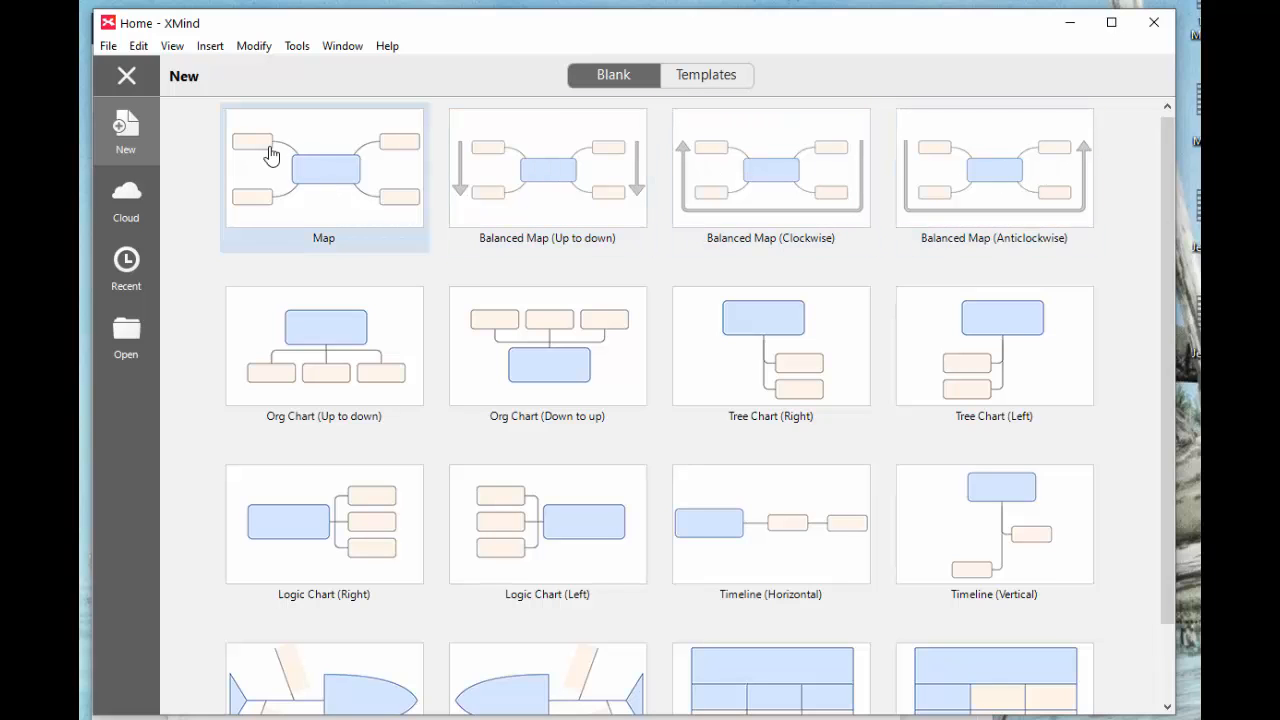
double_click(535, 169)
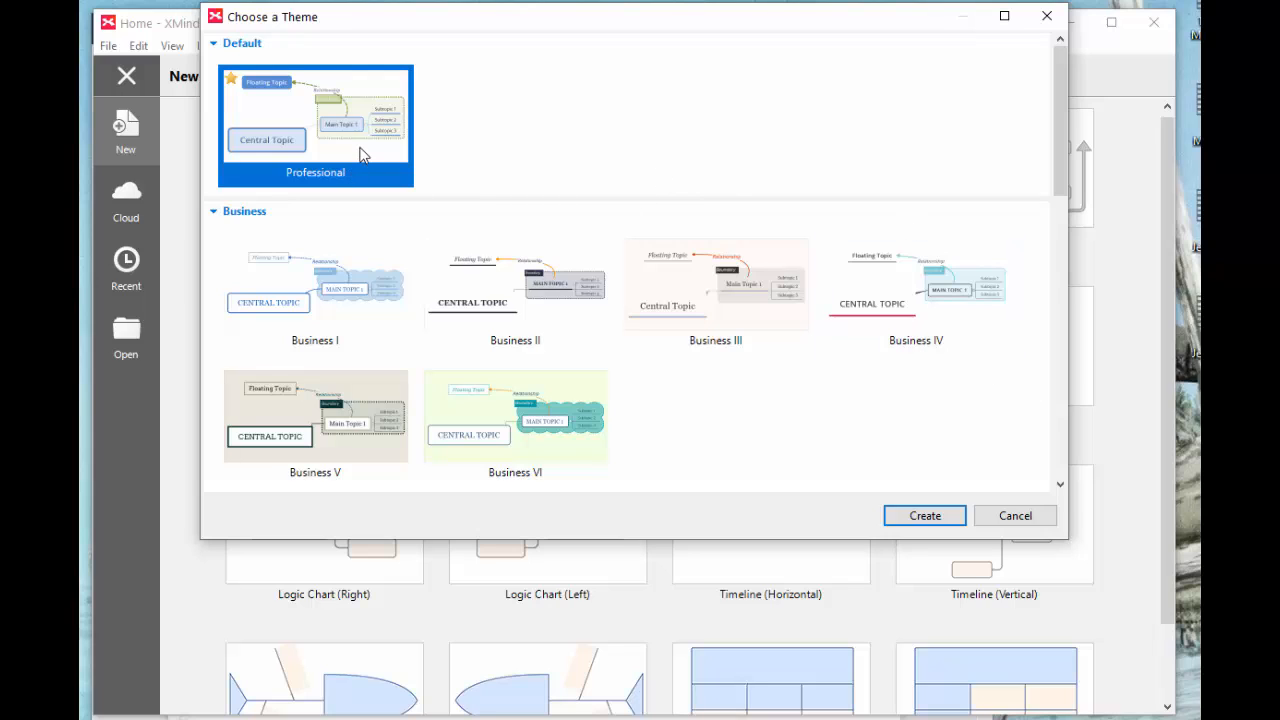
left_click(925, 516)
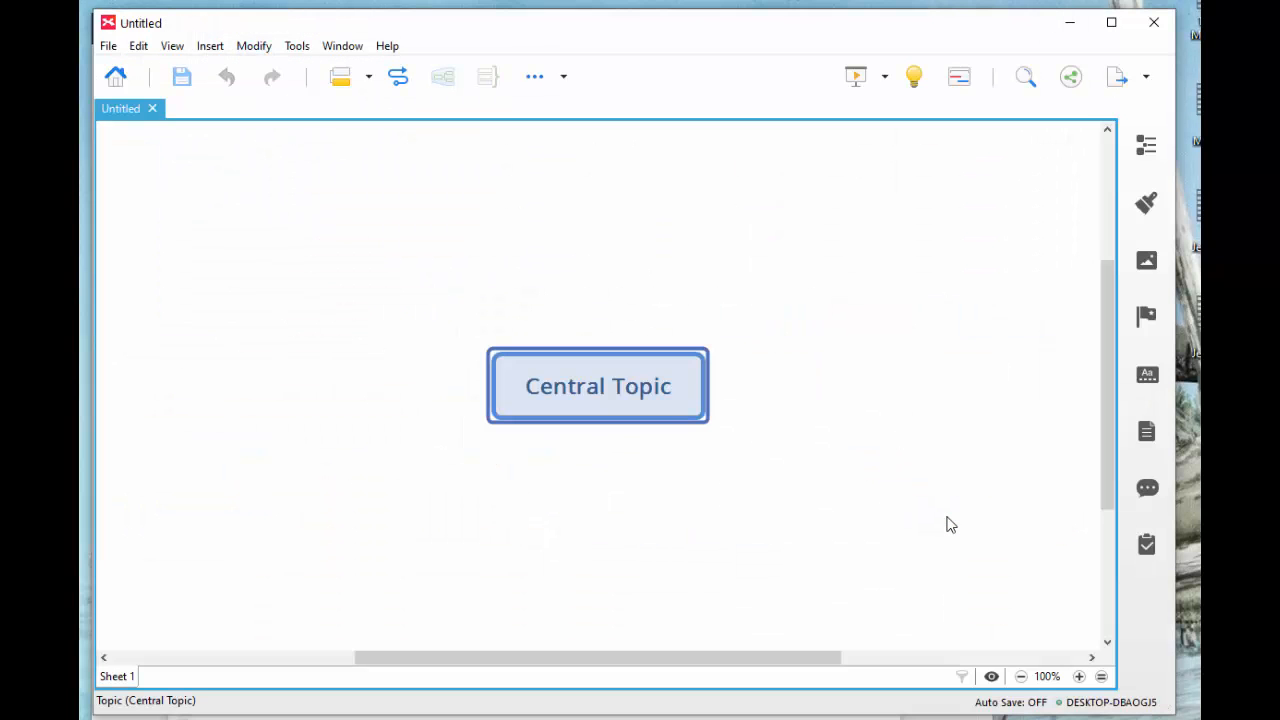
Rename the central topic to "Sensory rooms"
double_click(551, 400)
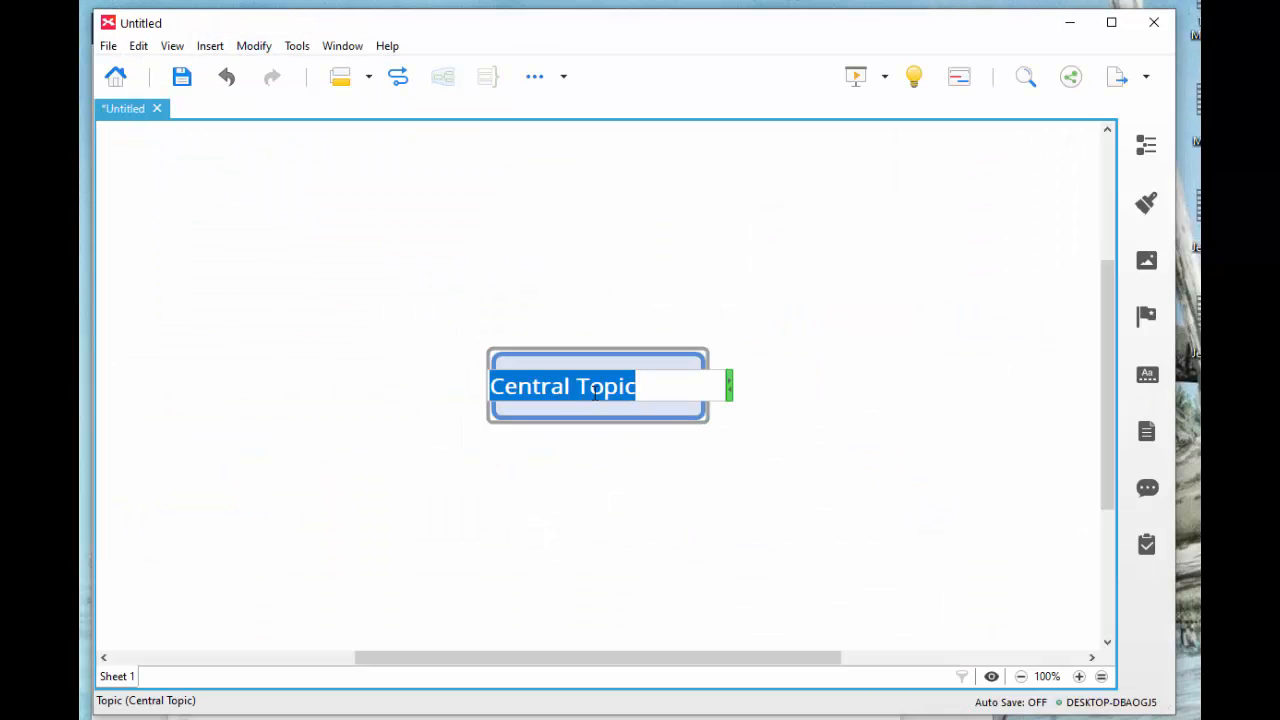
type("Senory")
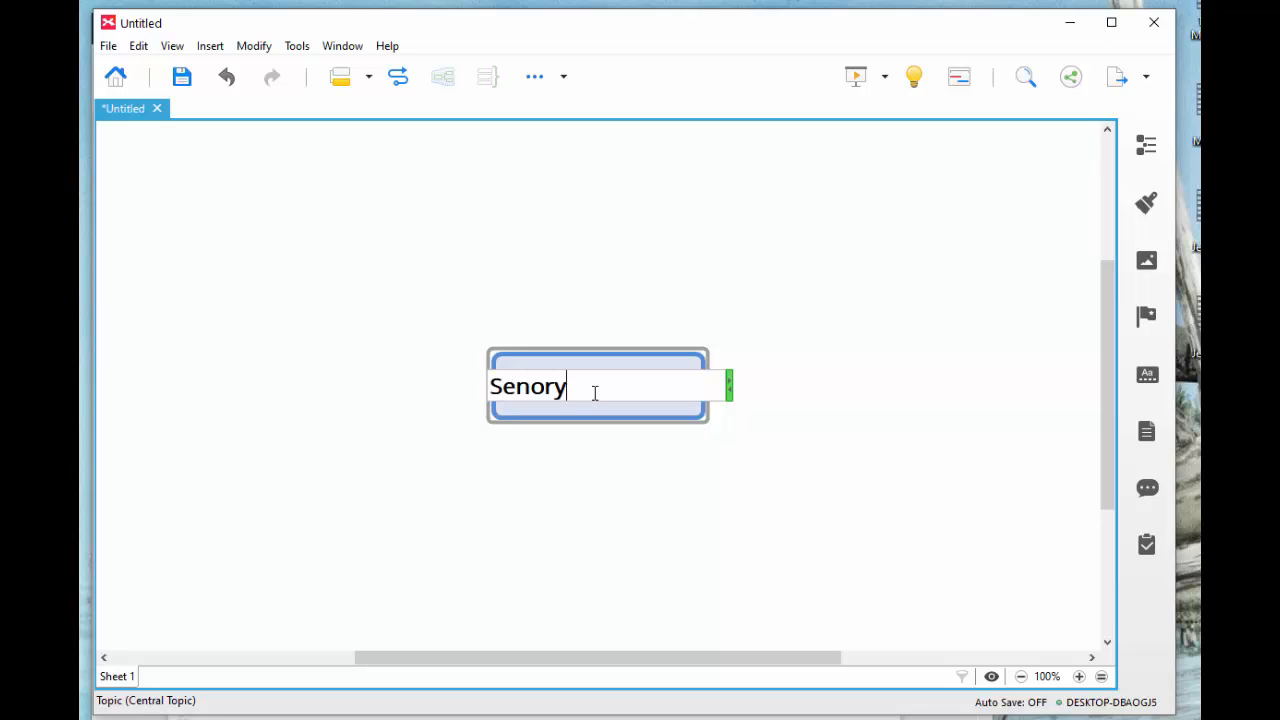
key("BackSpace")
key("BackSpace")
key("BackSpace")
key("BackSpace")
type("sory rooms")
left_click(730, 574)
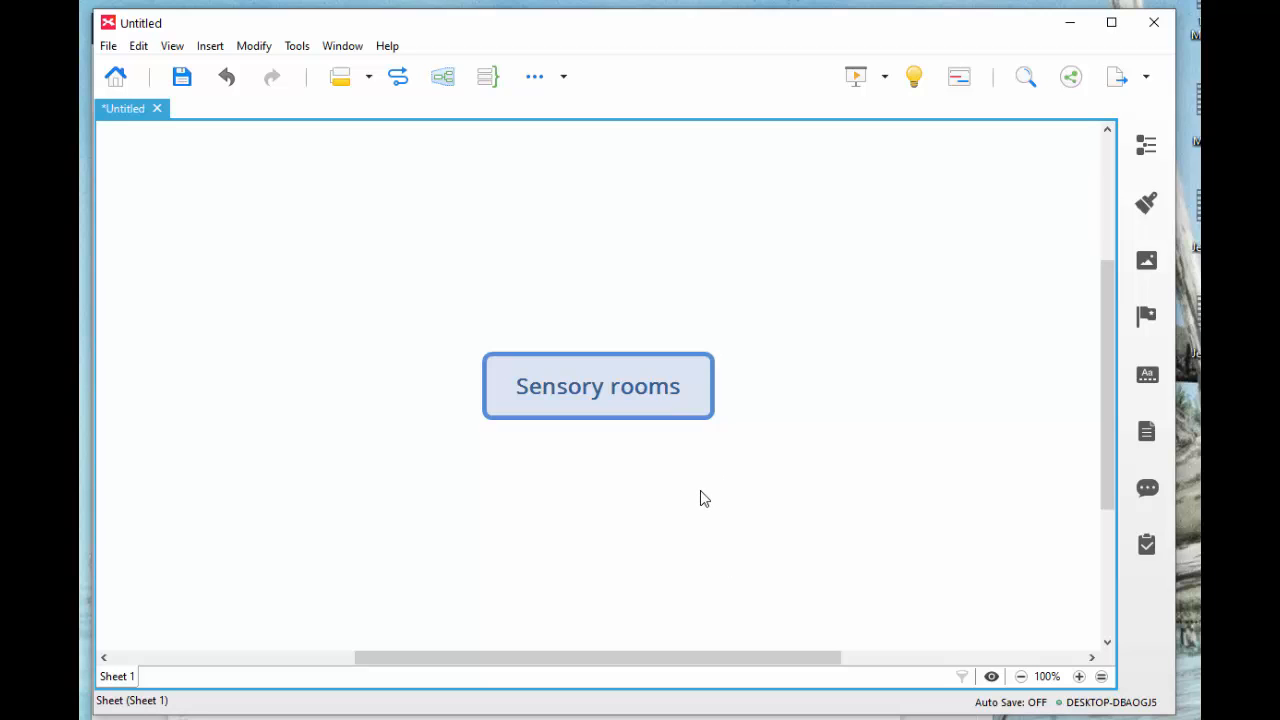
Save the mind map to My Computer as Sensory rooms.xmind in the Bits and pieces folder
left_click(106, 45)
left_click(173, 231)
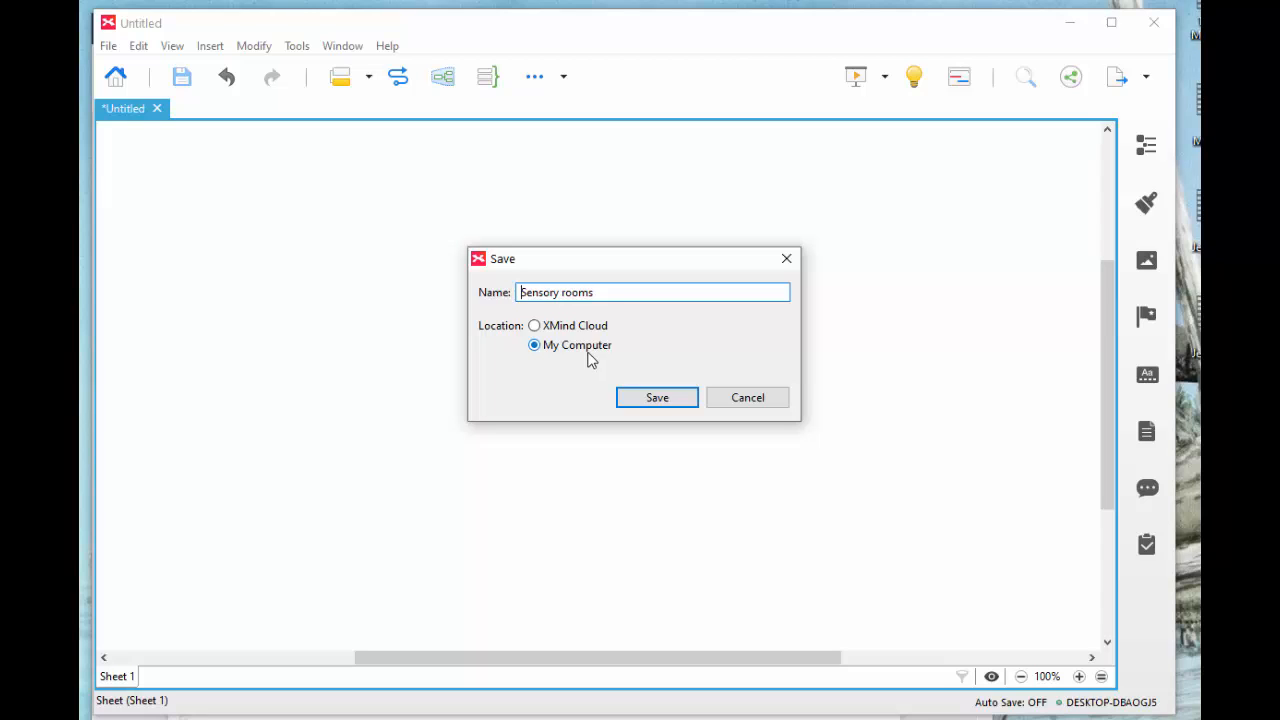
left_click(675, 400)
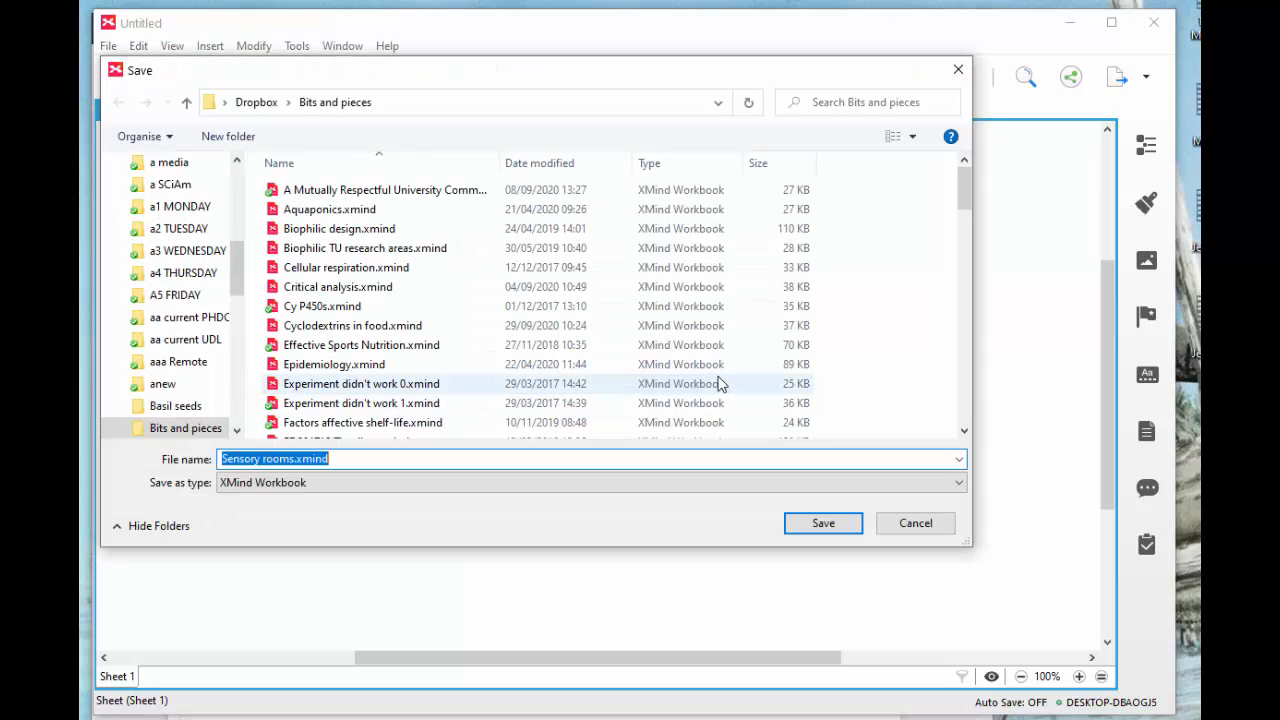
left_click(824, 525)
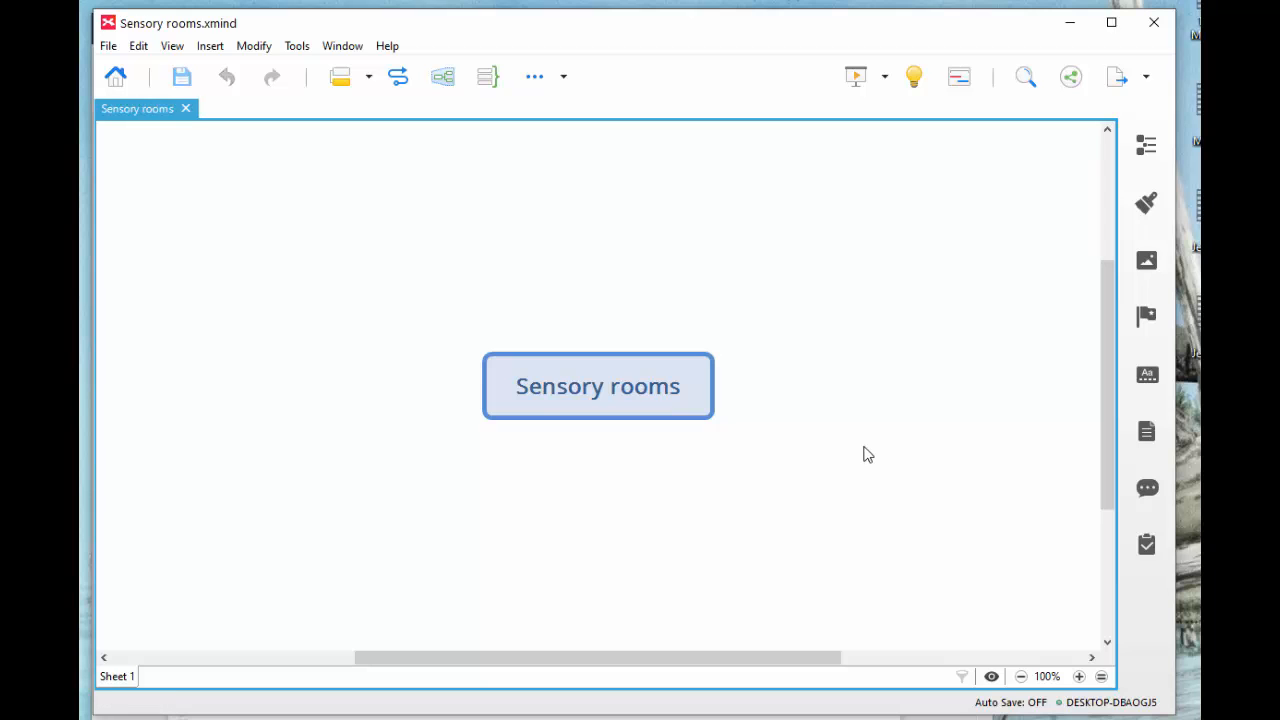
Switch to the BS EN ISO 8589 PDF in the browser, examine its contents page and highlight section 5, Creation of test rooms
left_click(788, 712)
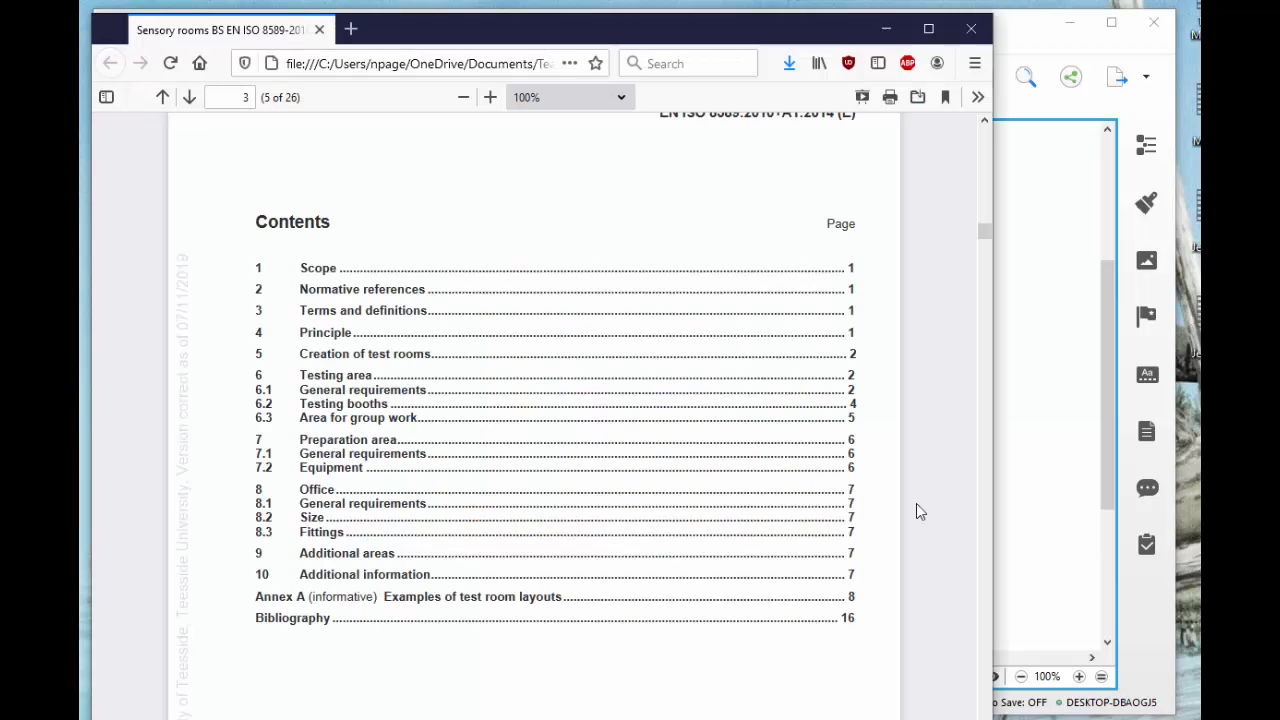
scroll(977, 263, "up", 10)
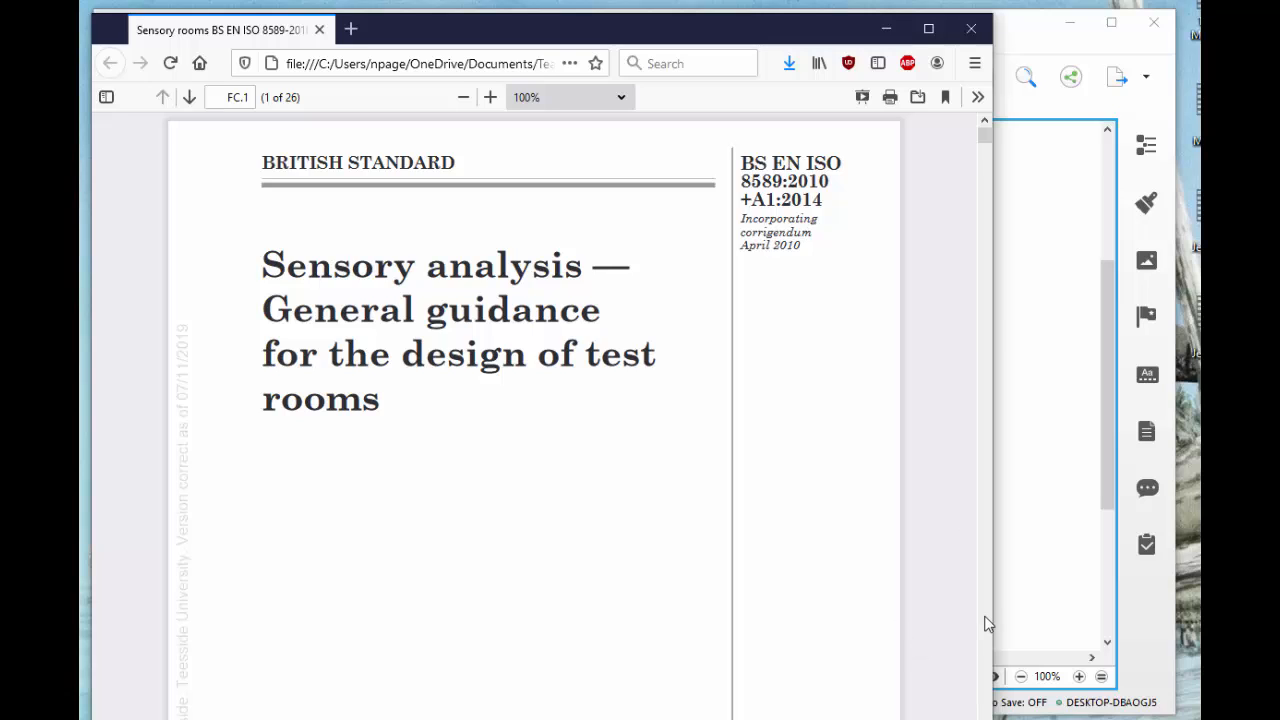
scroll(985, 625, "down", 12)
scroll(985, 625, "down", 15)
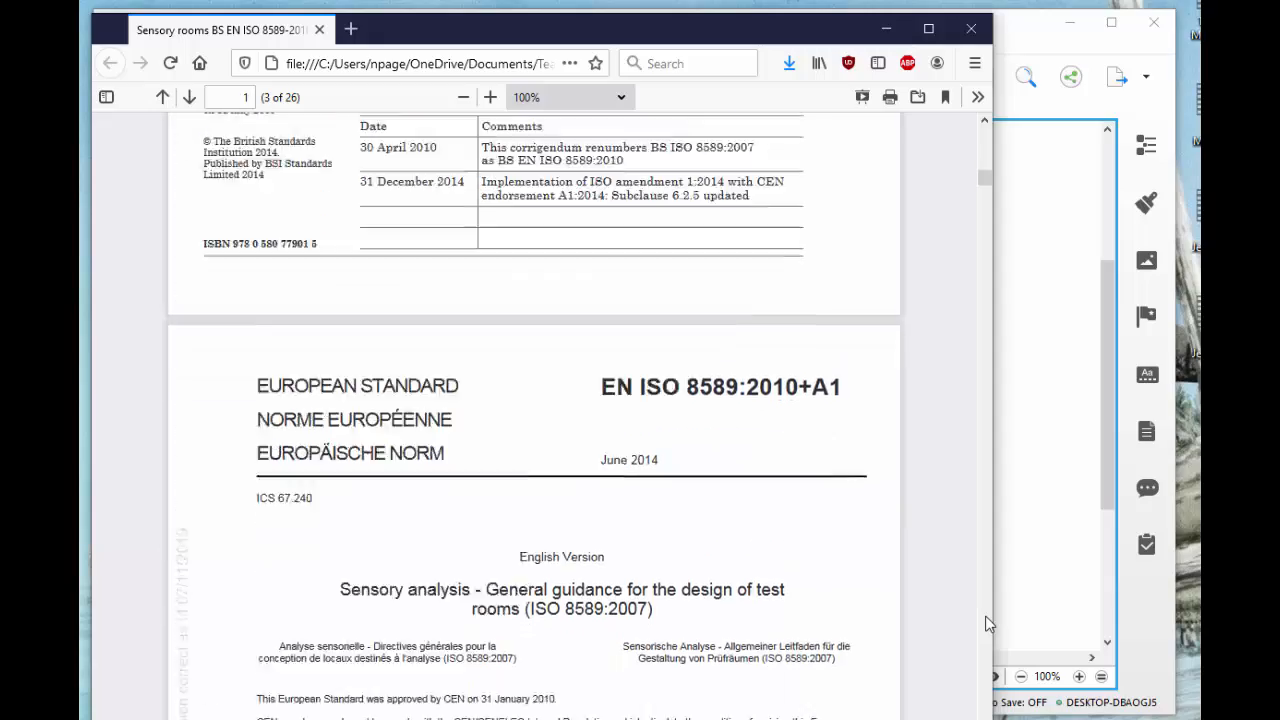
scroll(918, 613, "down", 15)
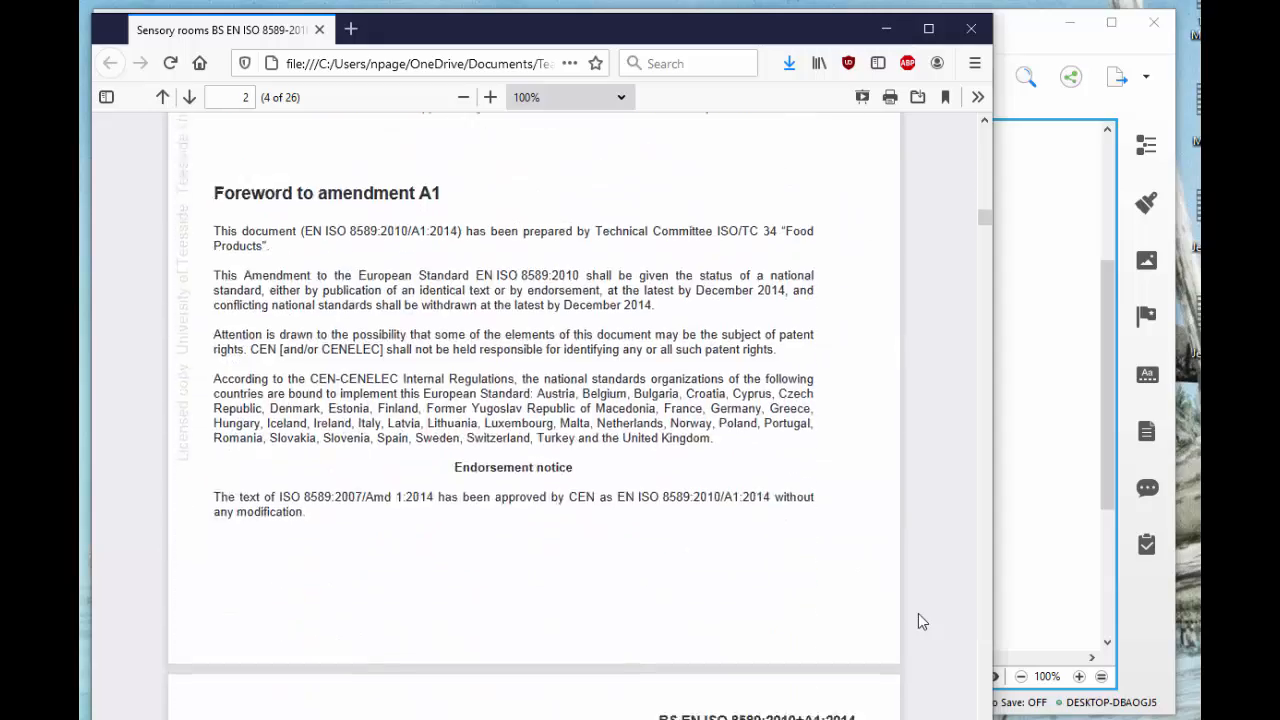
scroll(918, 613, "down", 3)
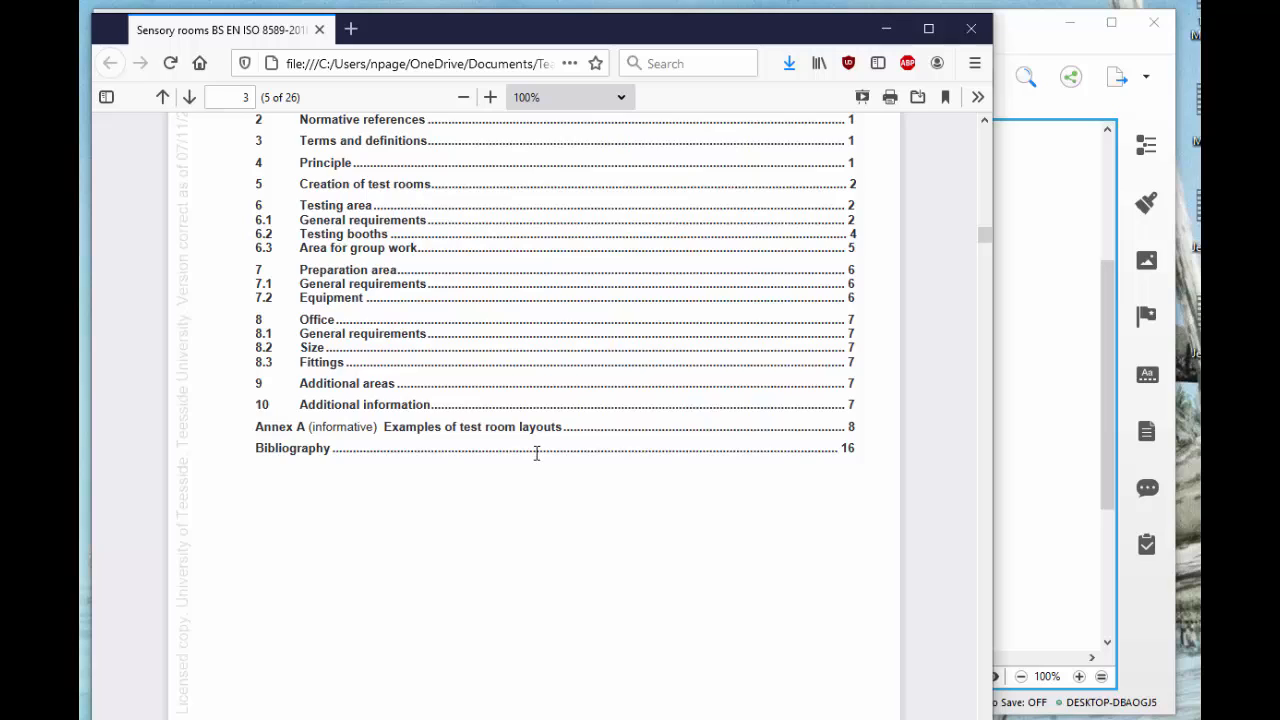
scroll(534, 451, "up", 2)
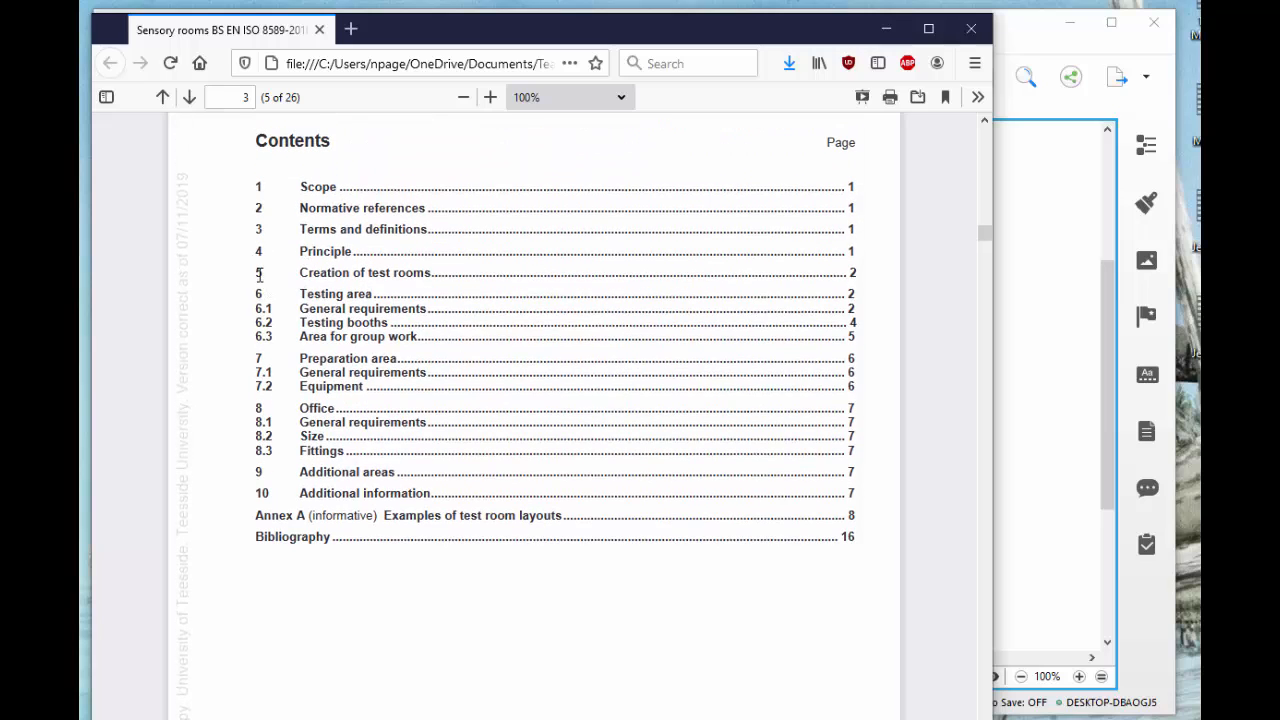
left_click_drag(259, 276, 428, 275)
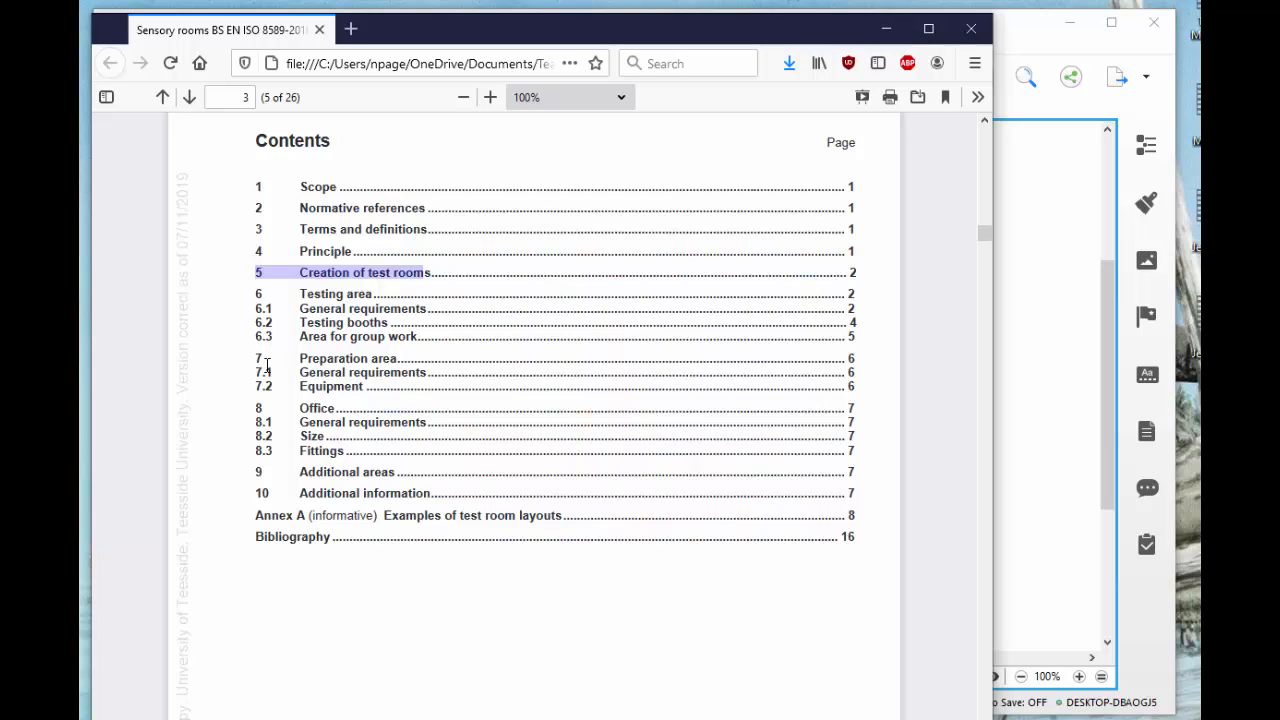
Switch back to XMind, add five main topics to Sensory rooms and move Main Topic 2 above Main Topic 1
left_click(1066, 363)
left_click(618, 396)
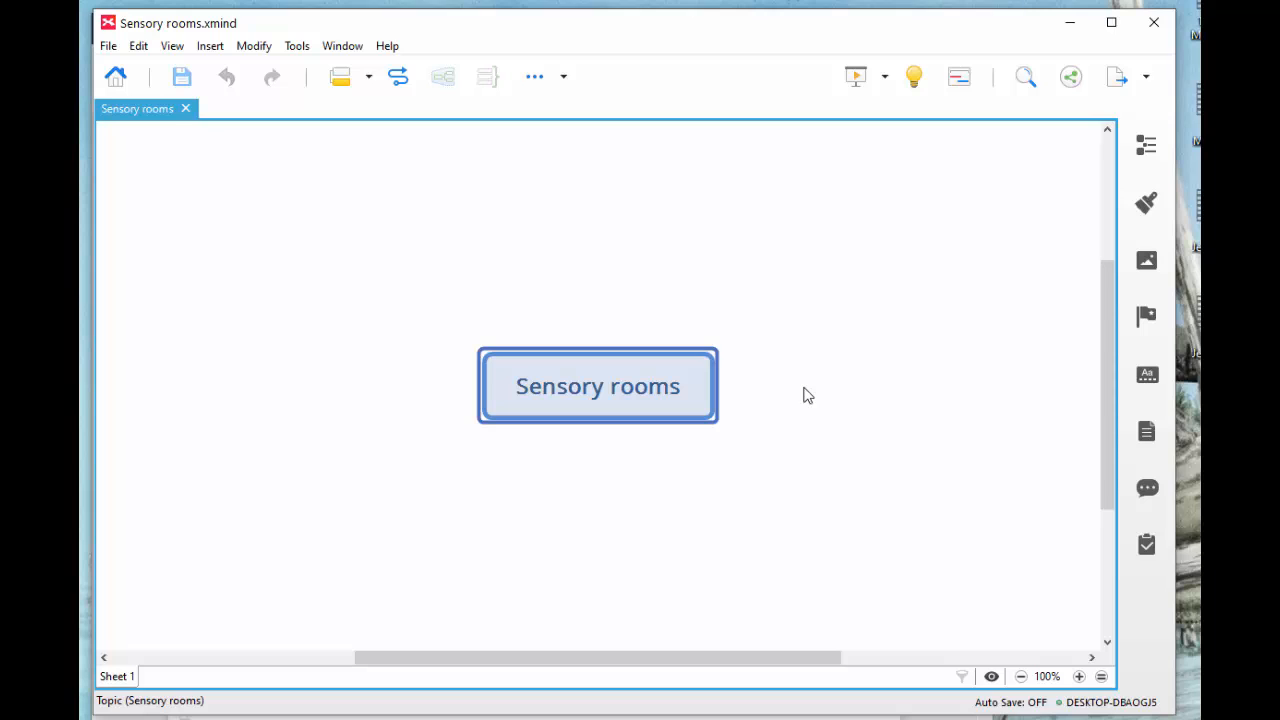
key("Tab")
left_click(614, 416)
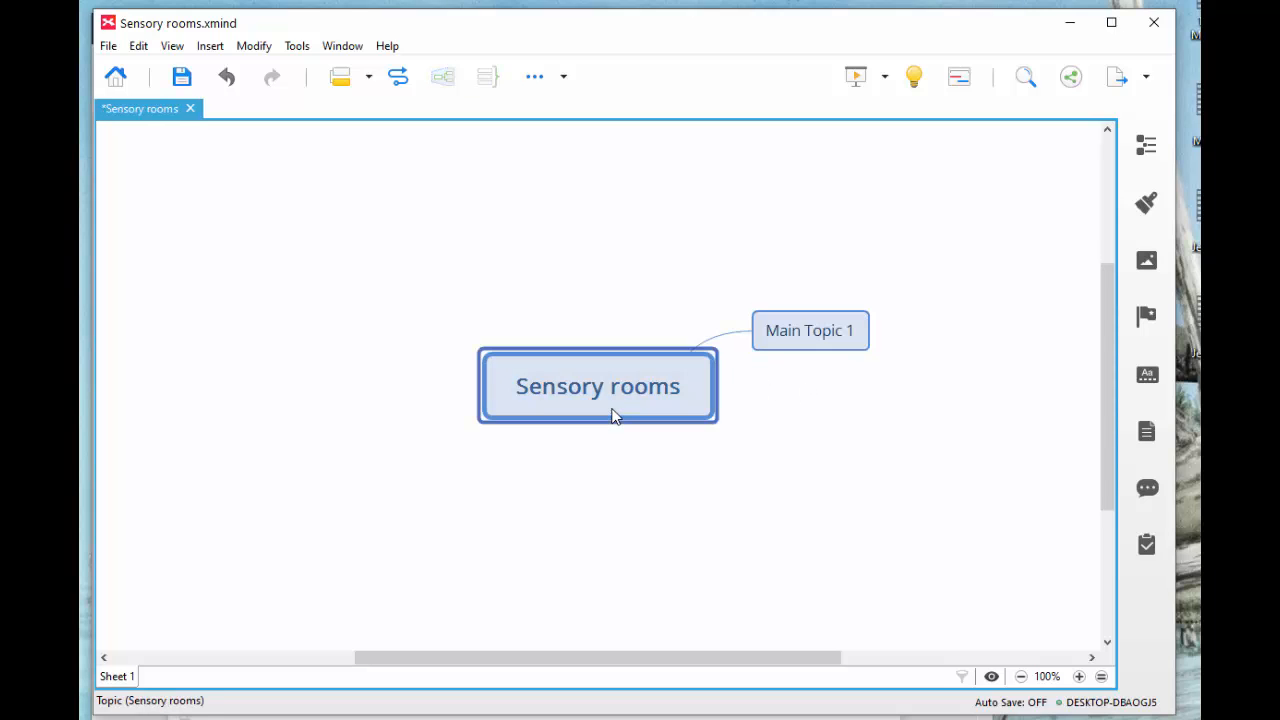
key("Tab")
left_click(614, 416)
key("Tab")
left_click(614, 416)
key("Tab")
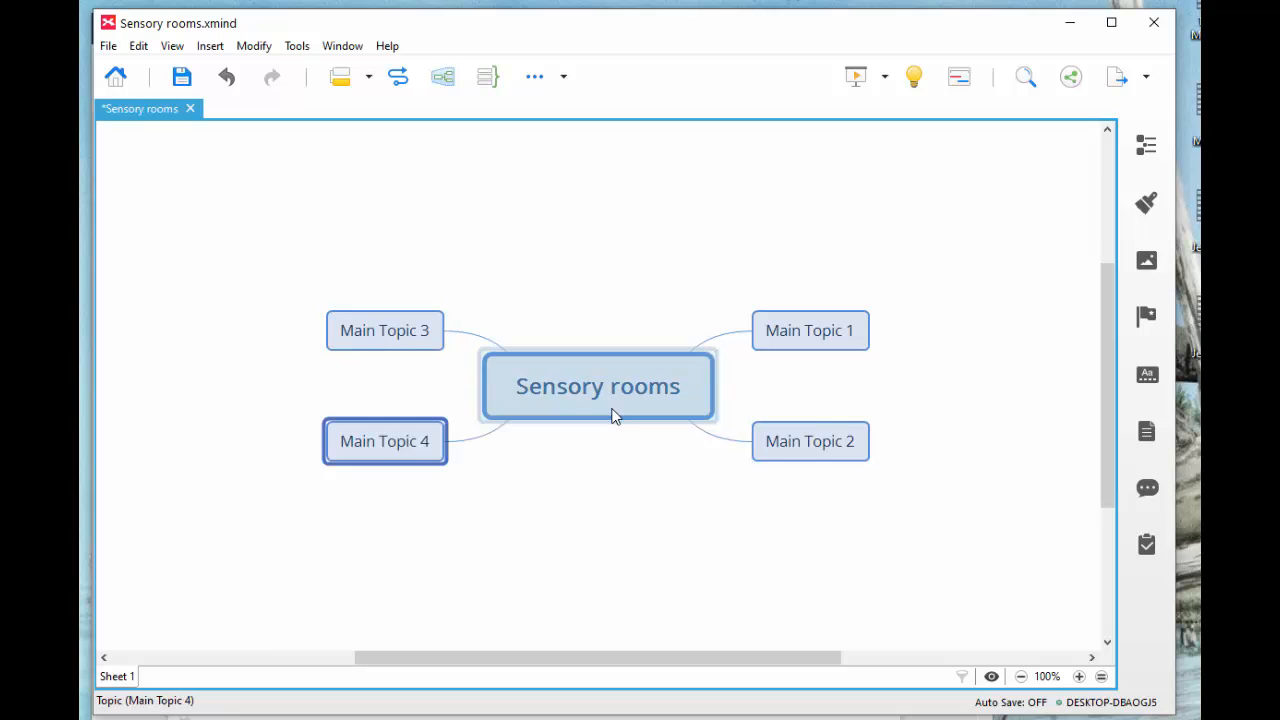
left_click(614, 416)
key("Tab")
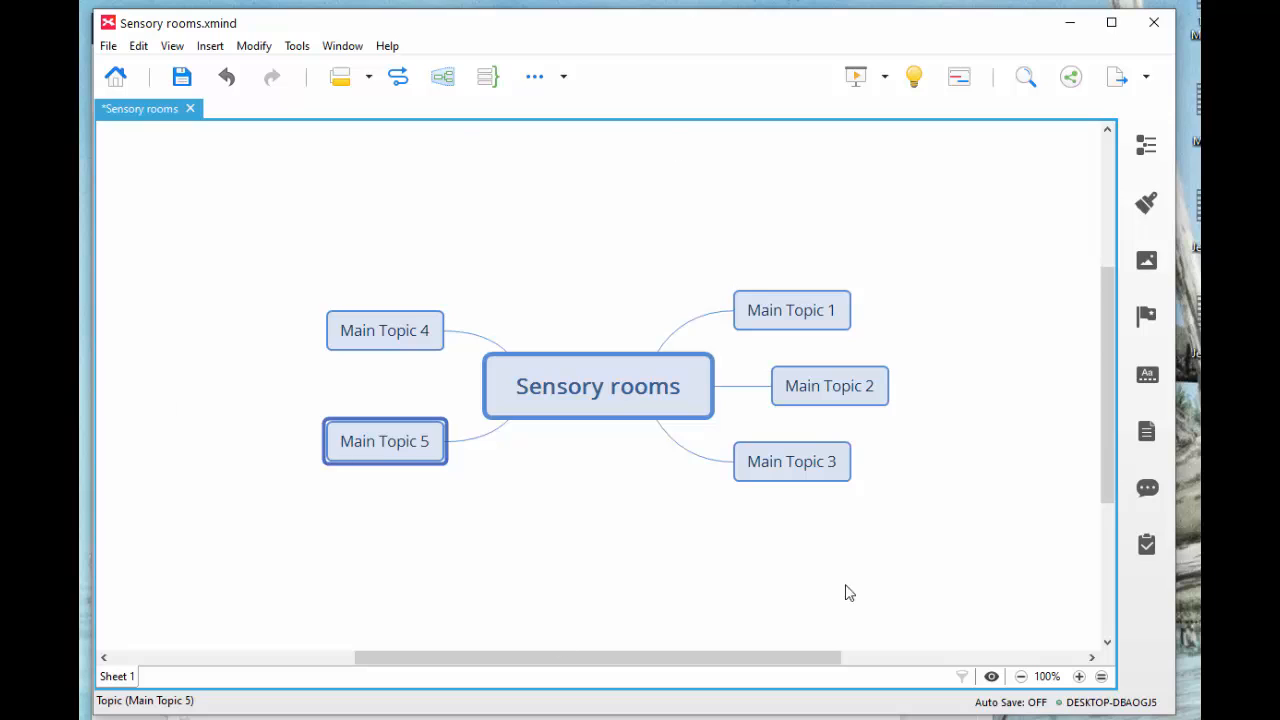
left_click_drag(849, 383, 846, 280)
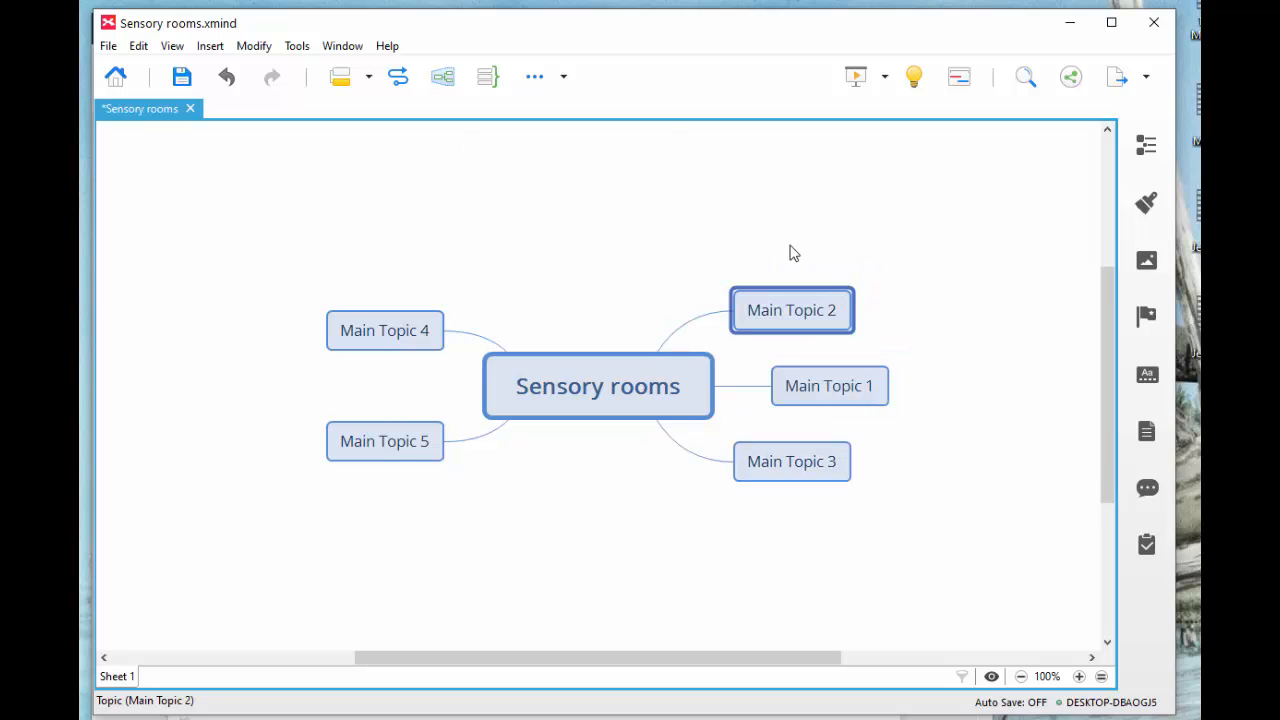
Set the text of Main Topics 1, 2 and 3 to size 16 and colour it blue
left_click_drag(809, 248, 852, 534)
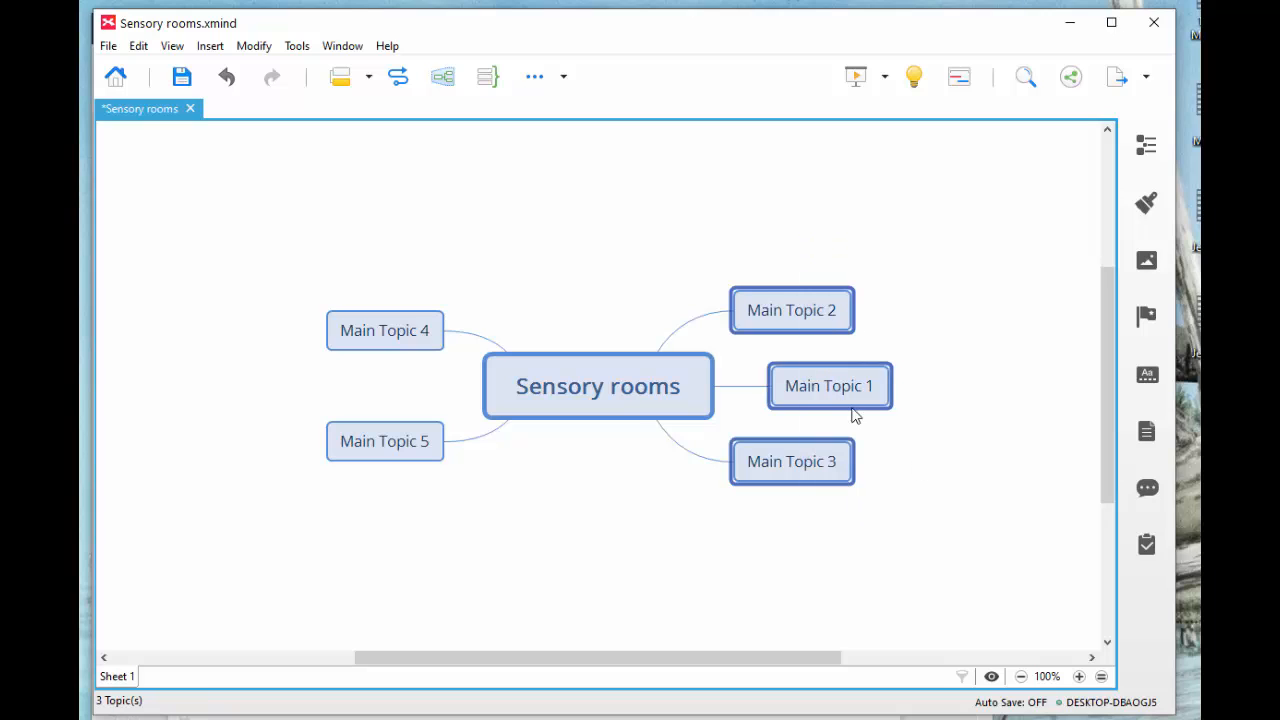
left_click_drag(793, 238, 845, 550)
left_click(1147, 203)
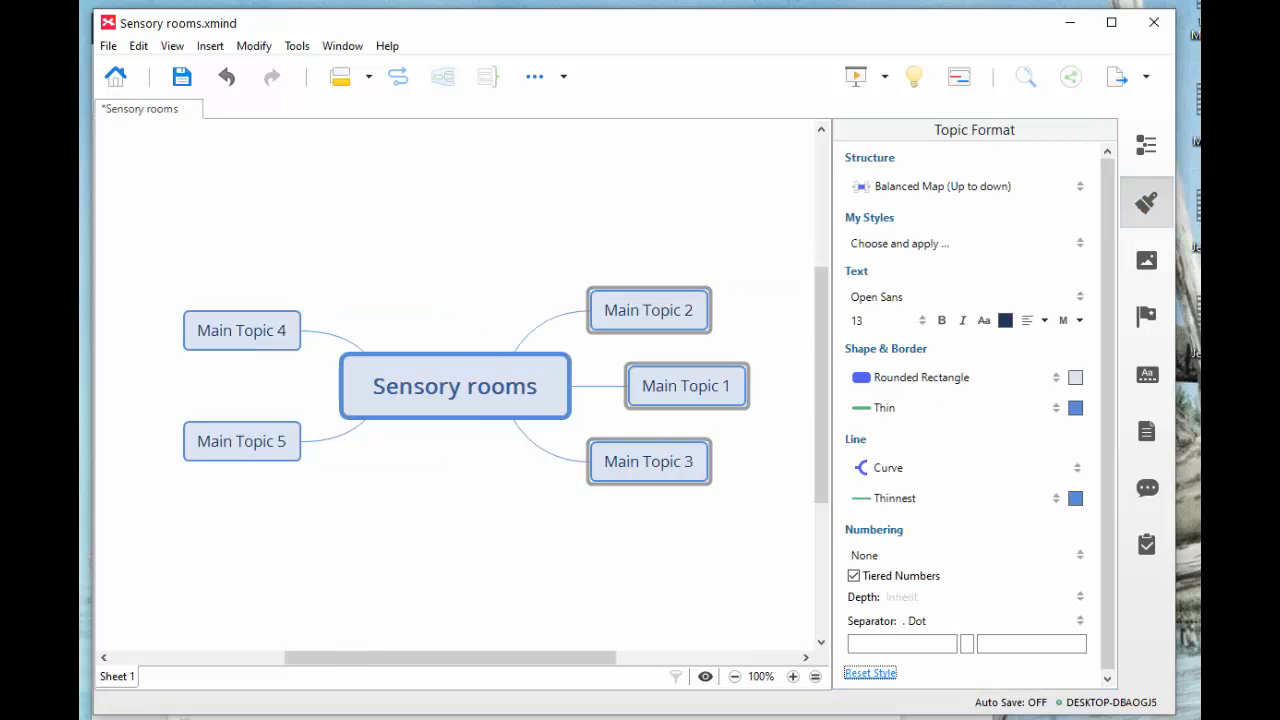
left_click(922, 320)
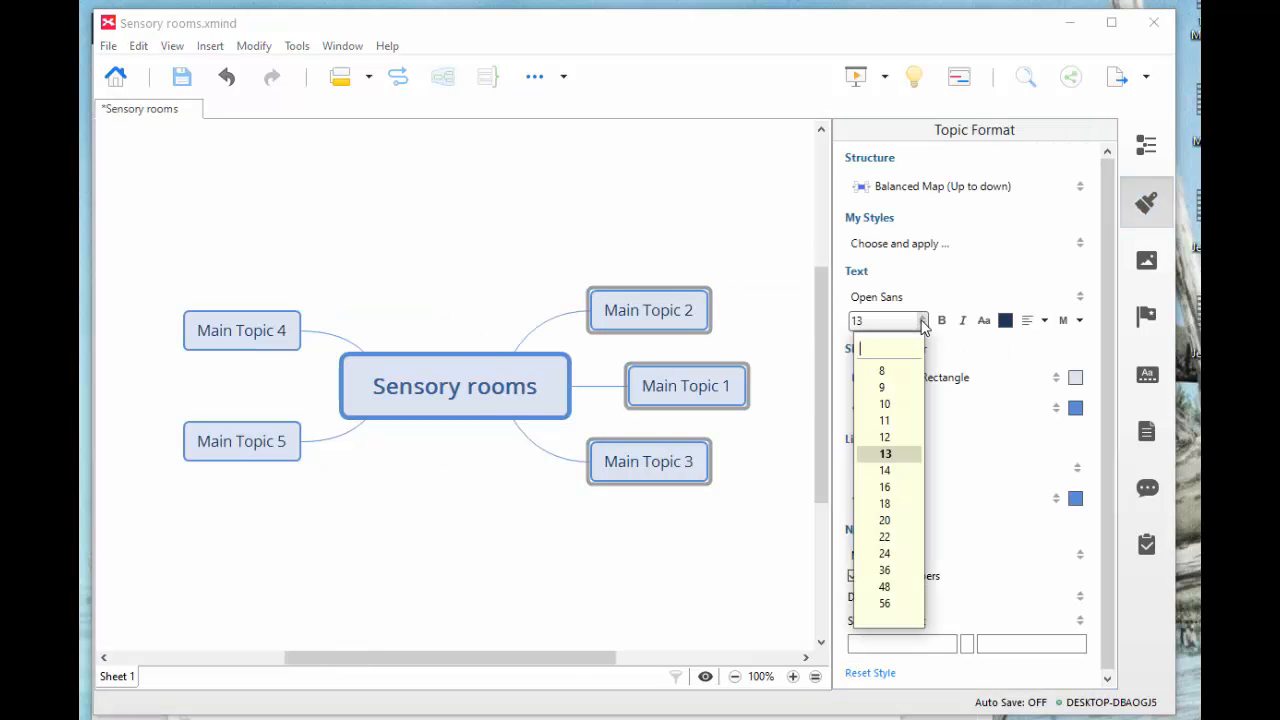
left_click(890, 487)
left_click(1004, 320)
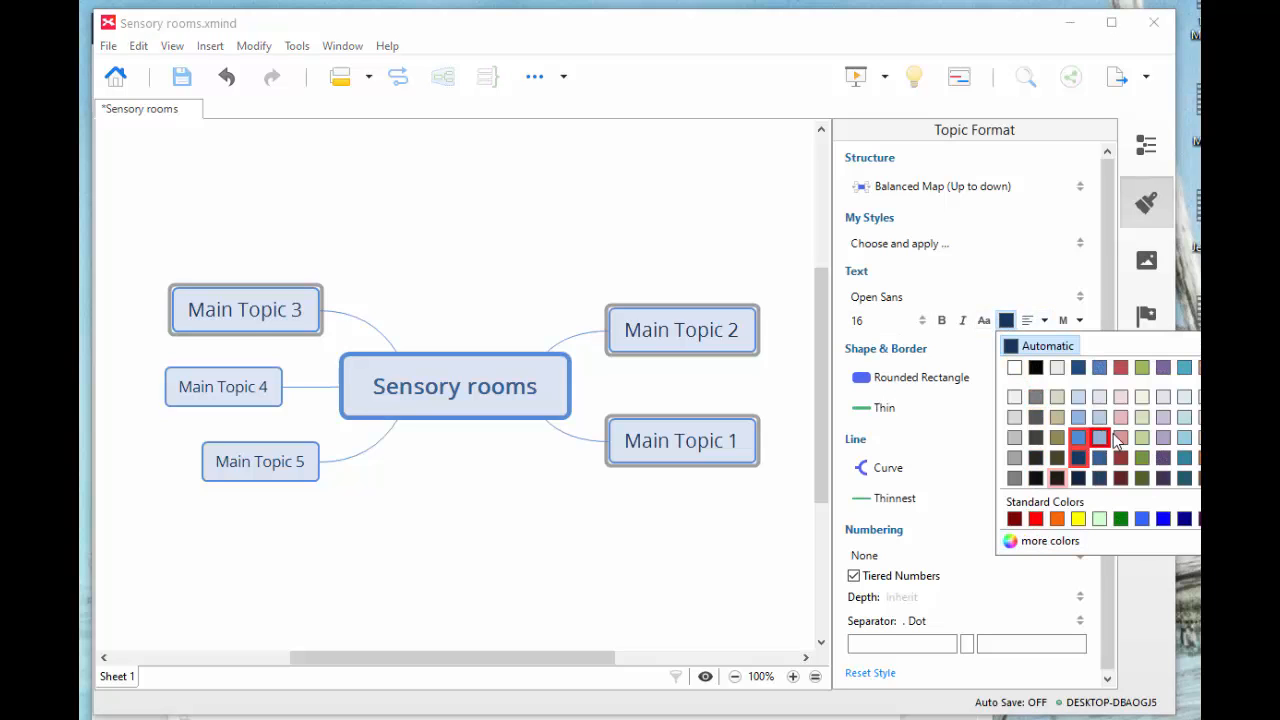
left_click(1161, 518)
left_click(1148, 205)
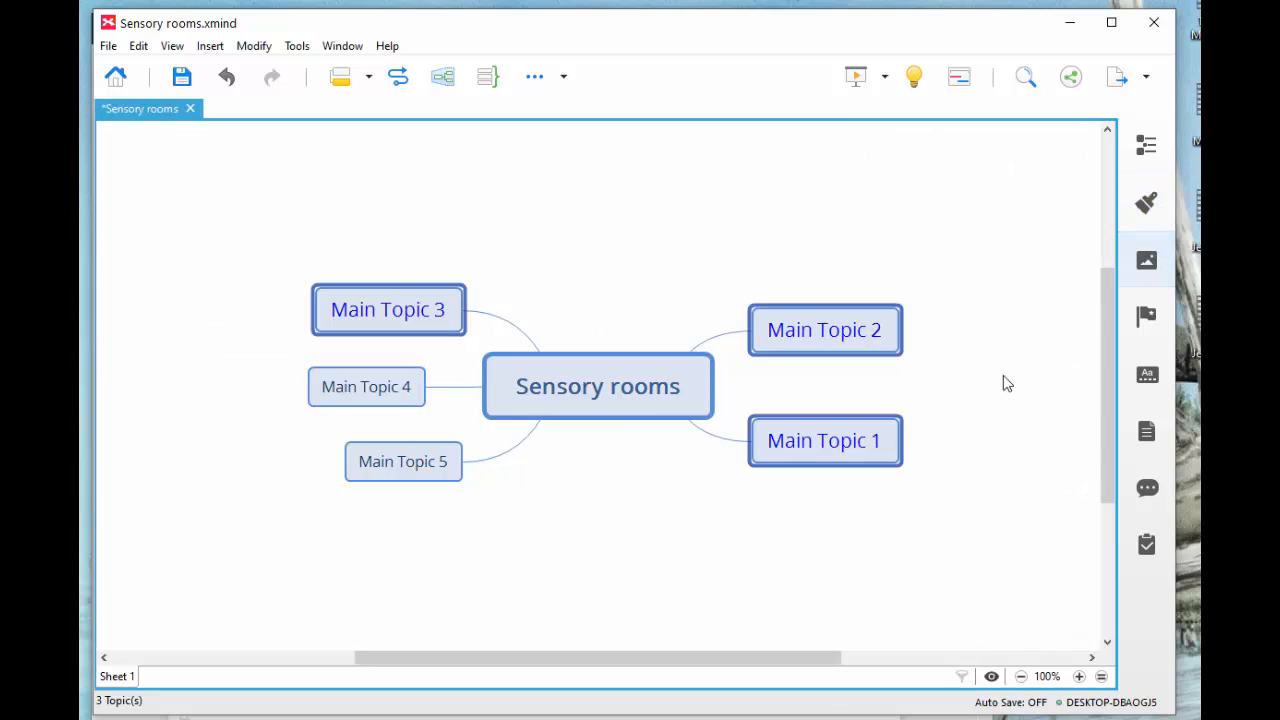
left_click(1005, 381)
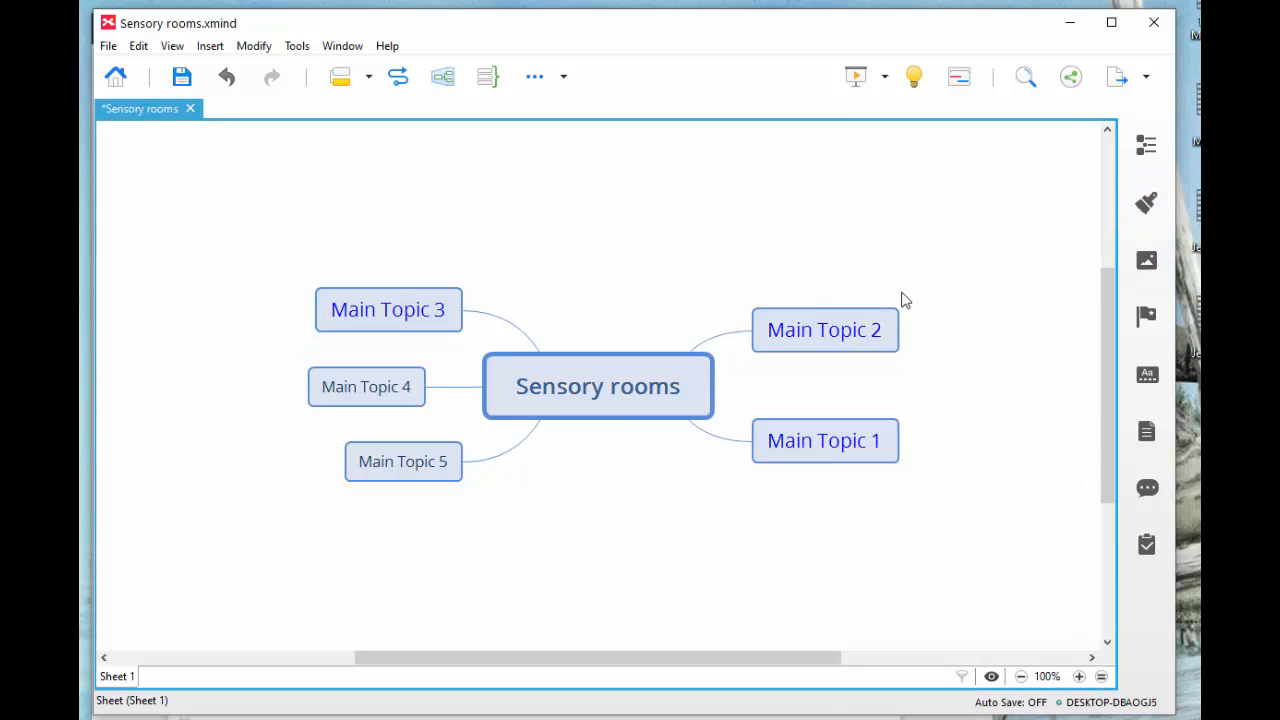
Move Main Topic 3 above Main Topic 2 and copy Main Topic 1's style onto Main Topics 4 and 5
left_click_drag(458, 310, 868, 265)
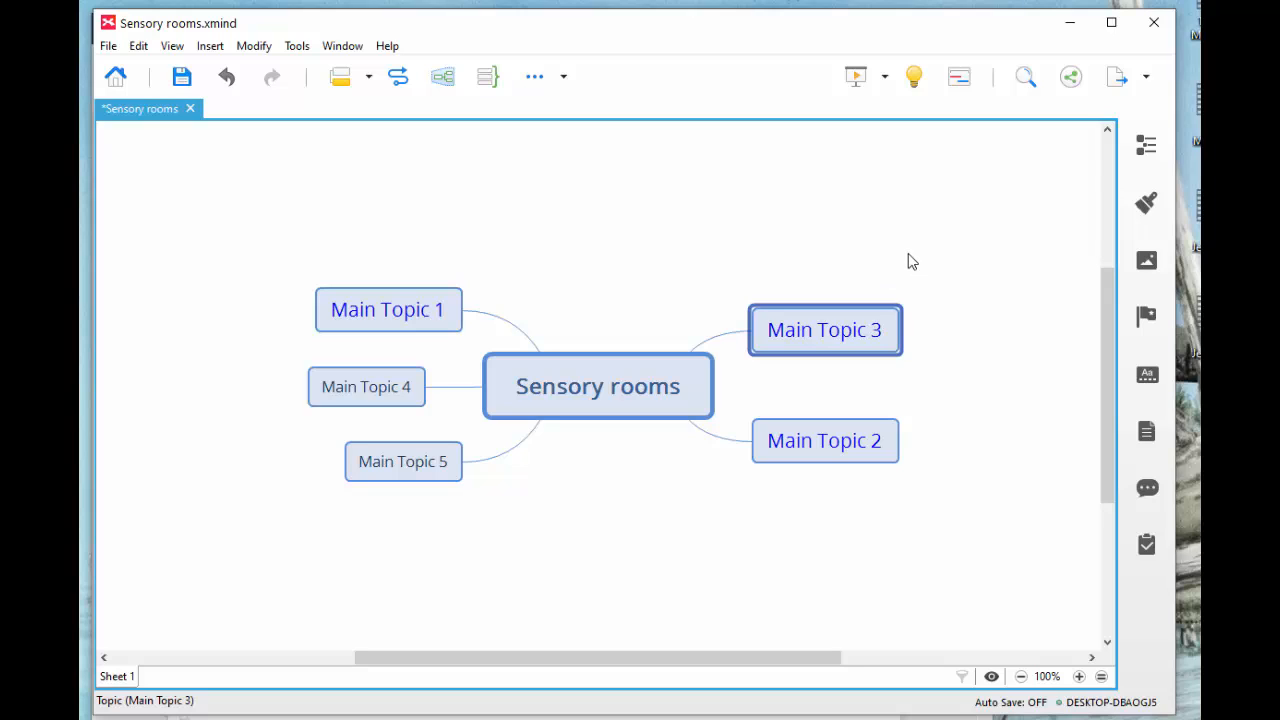
right_click(375, 309)
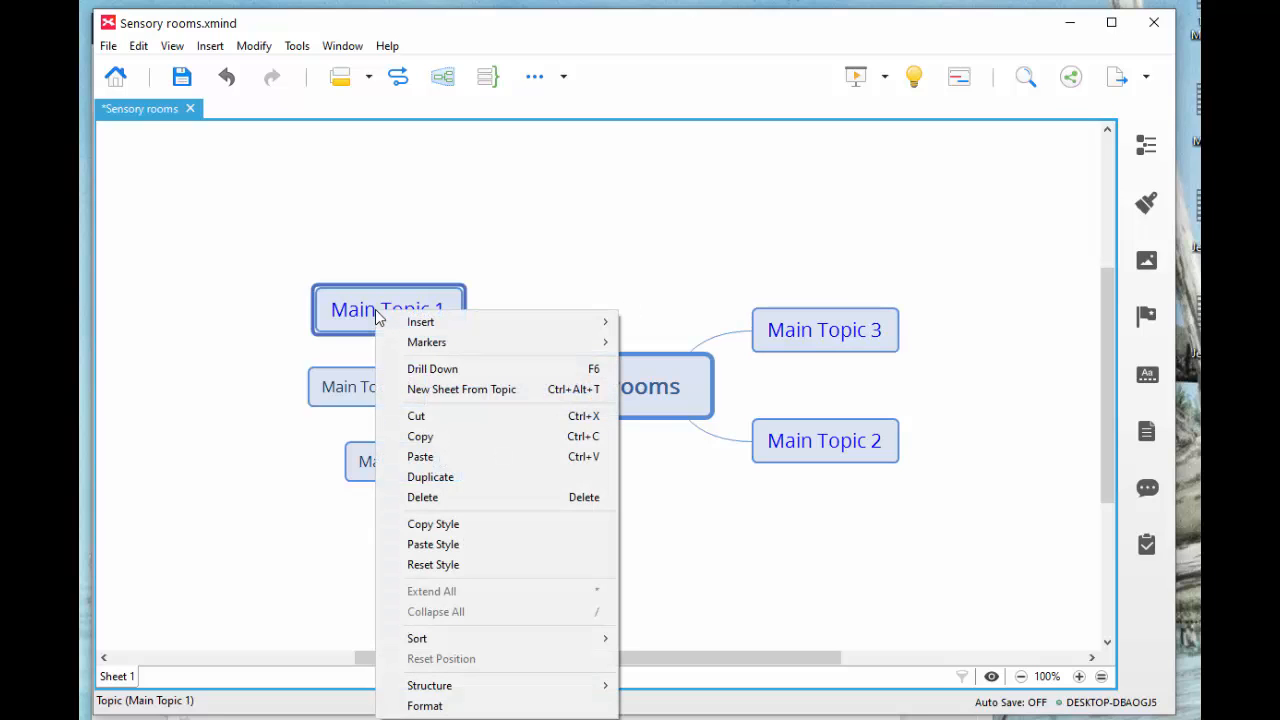
left_click(430, 524)
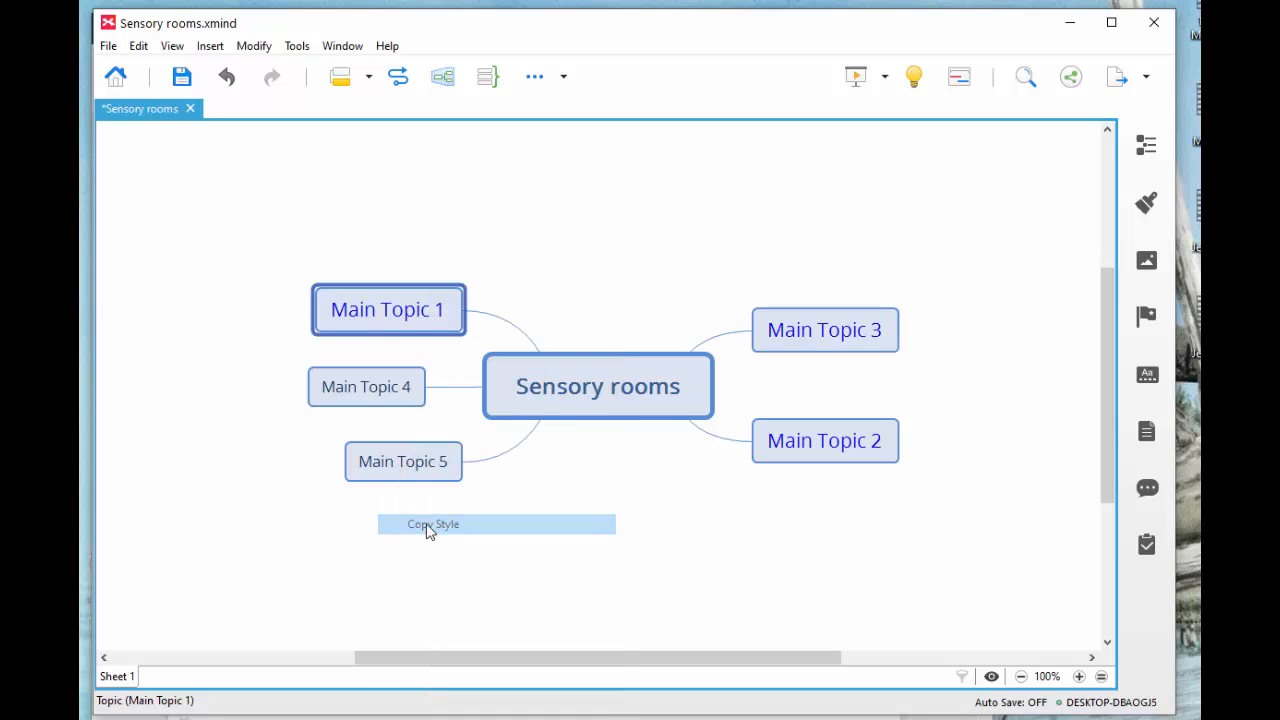
left_click_drag(392, 534, 386, 397)
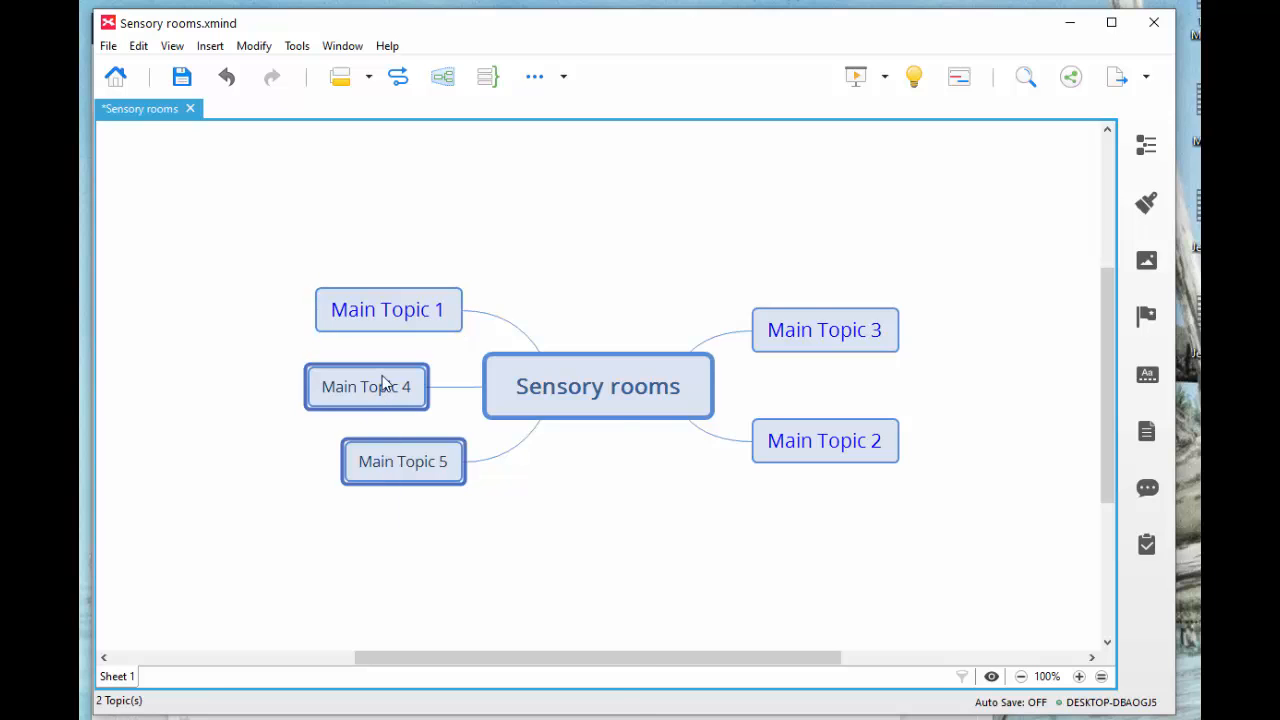
right_click(382, 377)
left_click(484, 590)
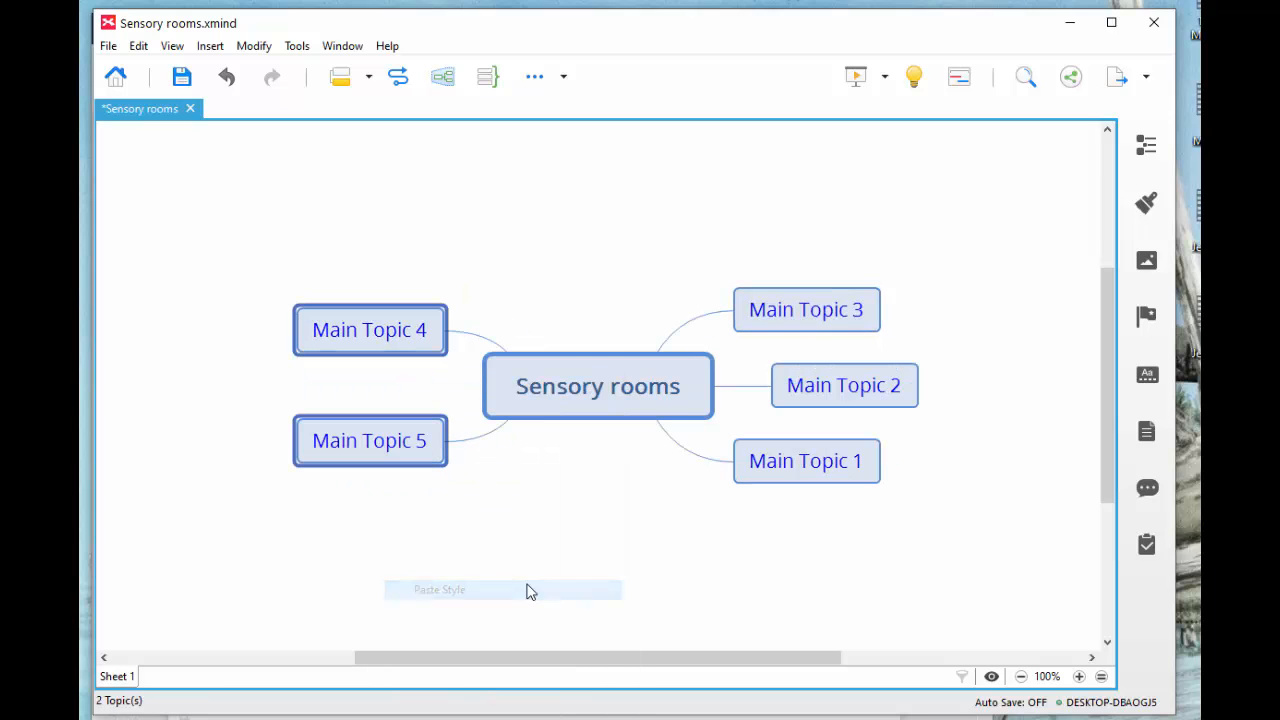
left_click(981, 248)
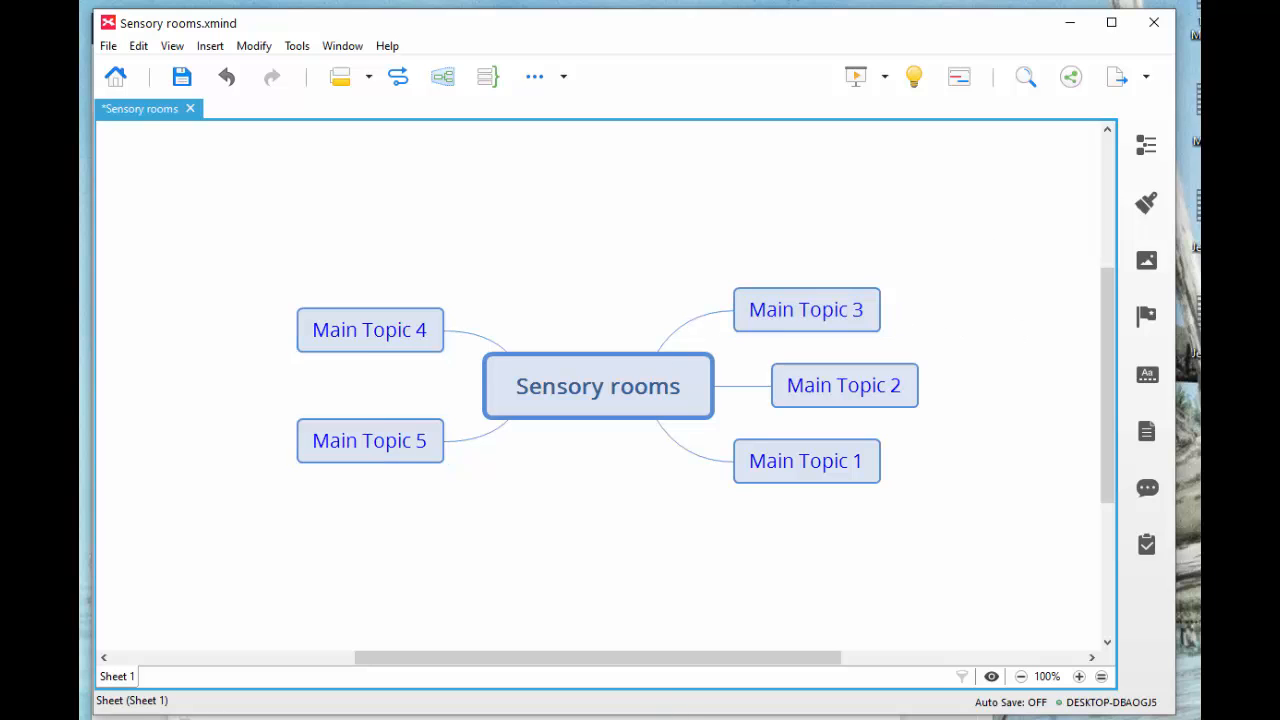
Copy the section 5 heading from the PDF contents in the browser and rename Main Topic 3 in XMind as Creation of test rooms
left_click(660, 718)
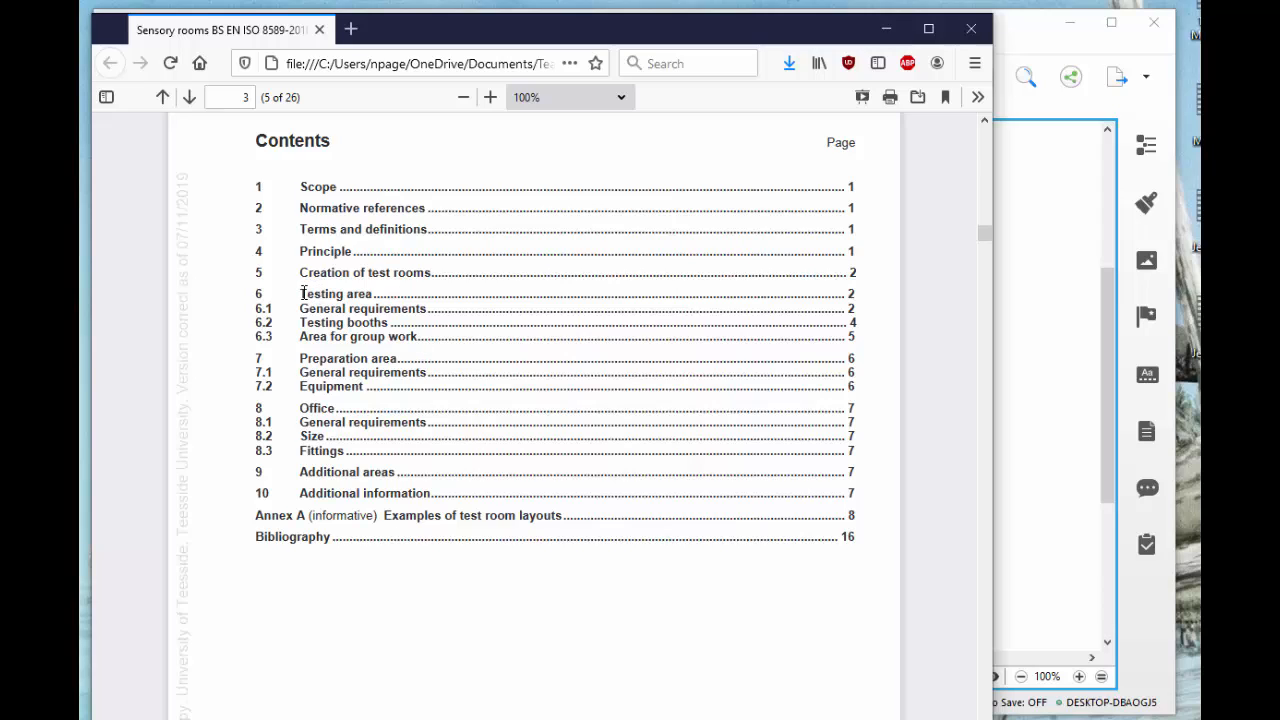
left_click_drag(300, 272, 431, 276)
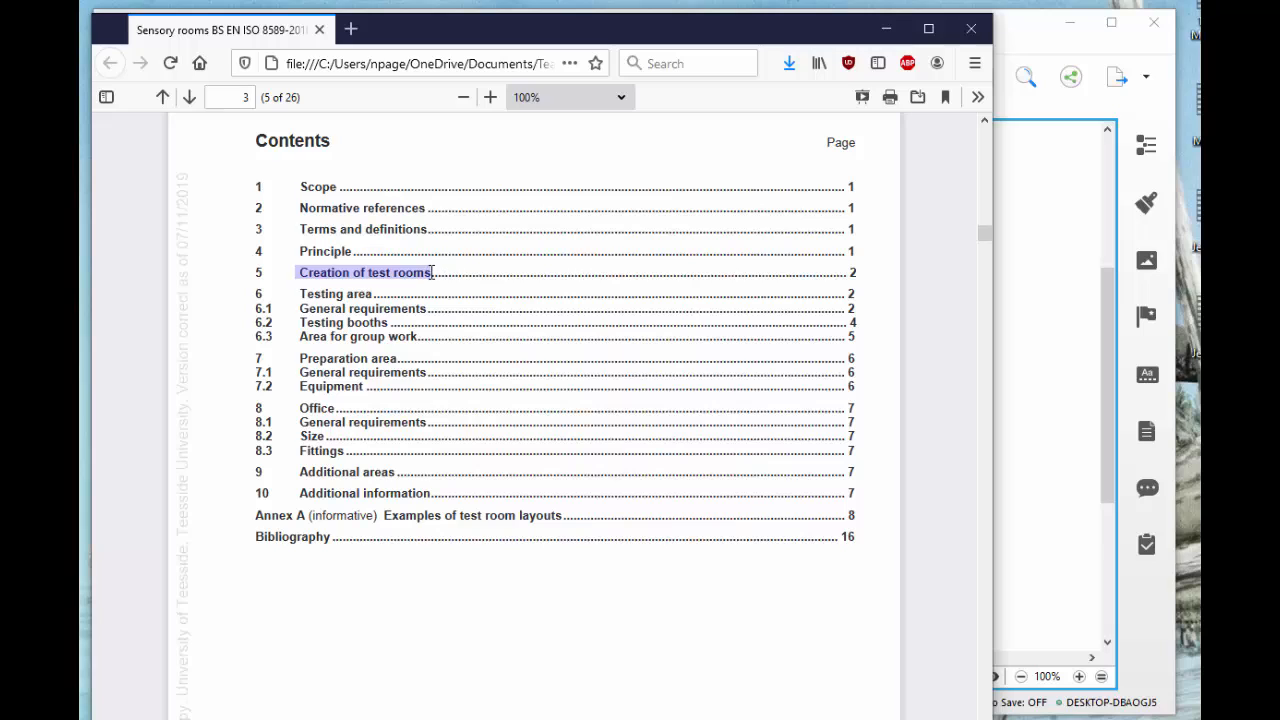
left_click(1074, 288)
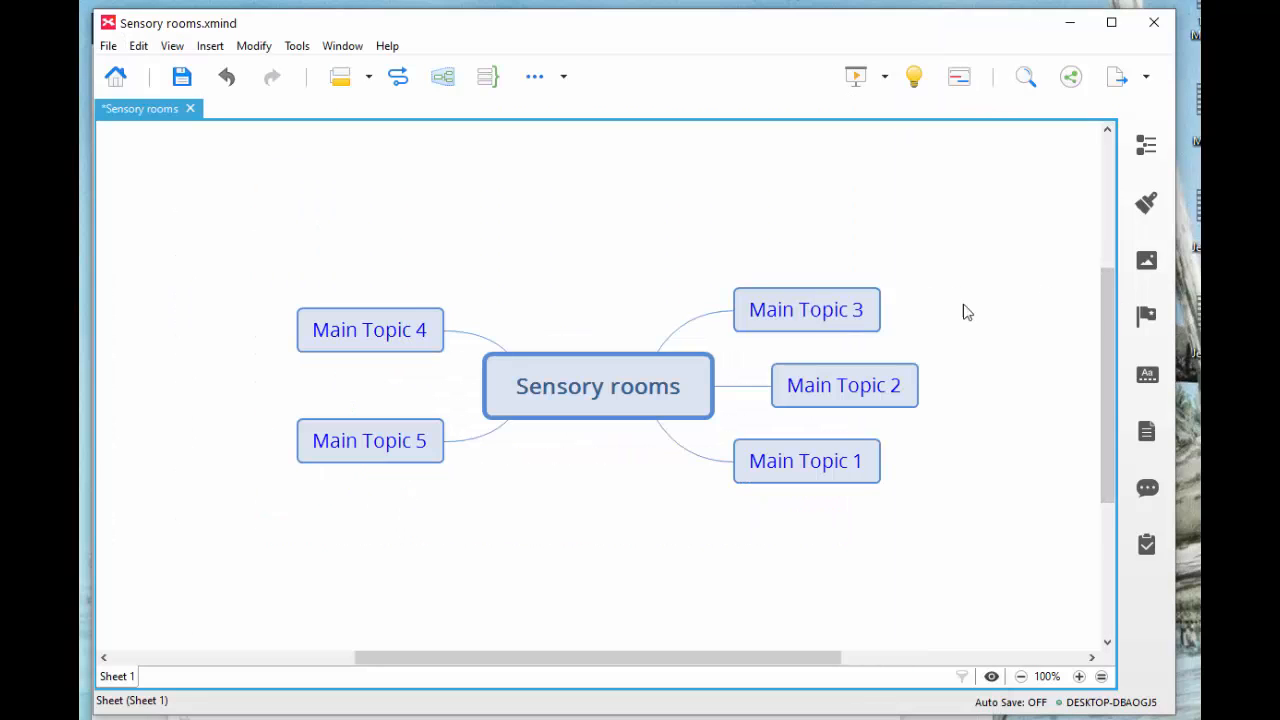
double_click(800, 308)
key("ctrl+v")
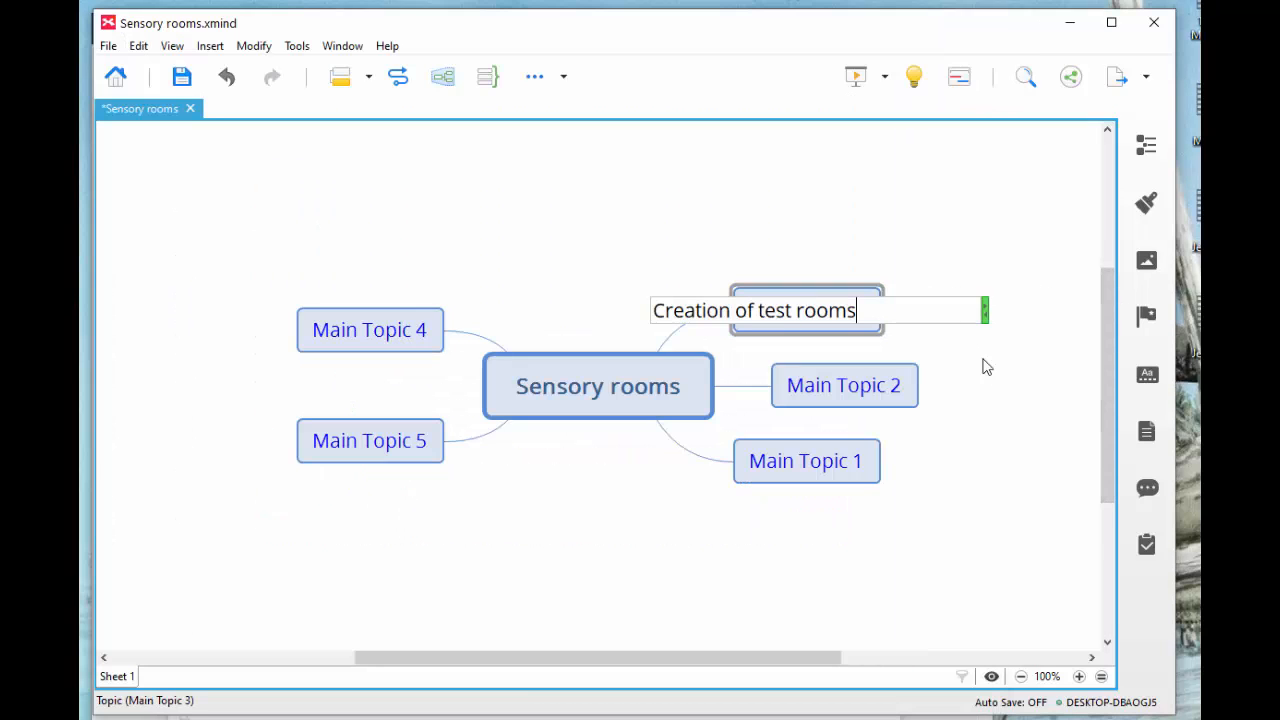
left_click(1003, 412)
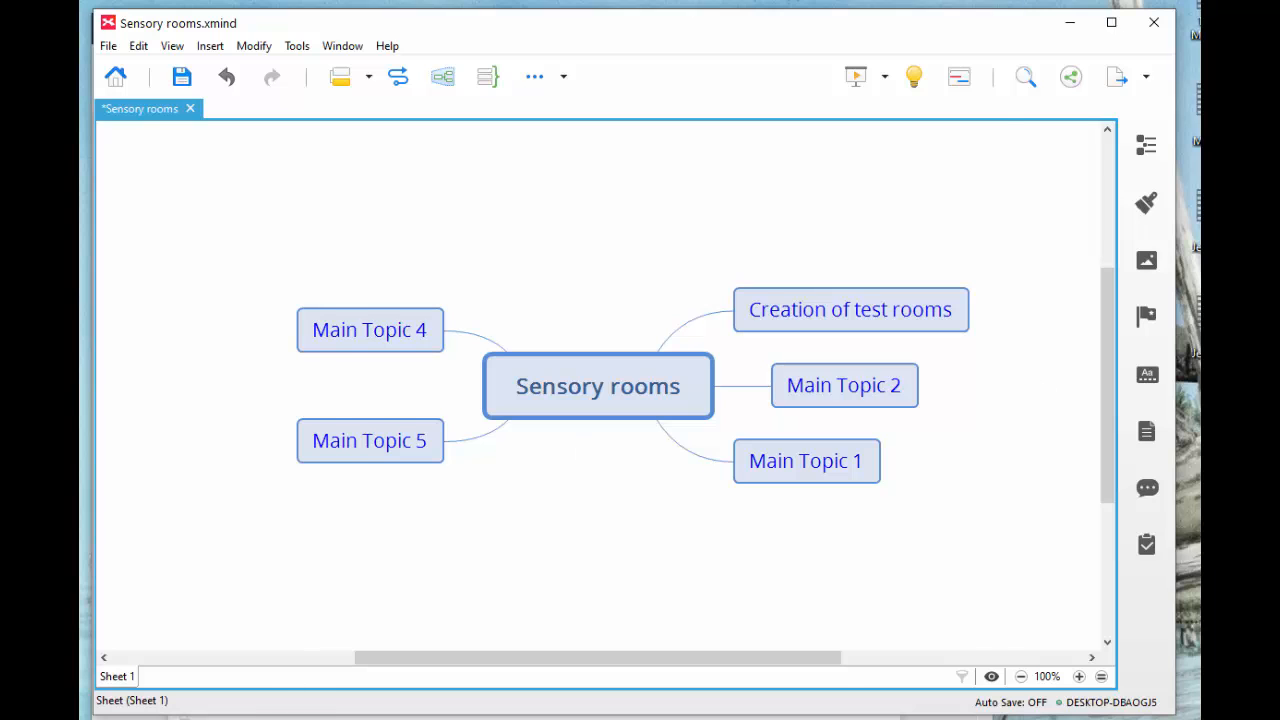
Copy the section 6 heading from the PDF contents in the browser and rename Main Topic 2 in XMind as Testing area
left_click(335, 717)
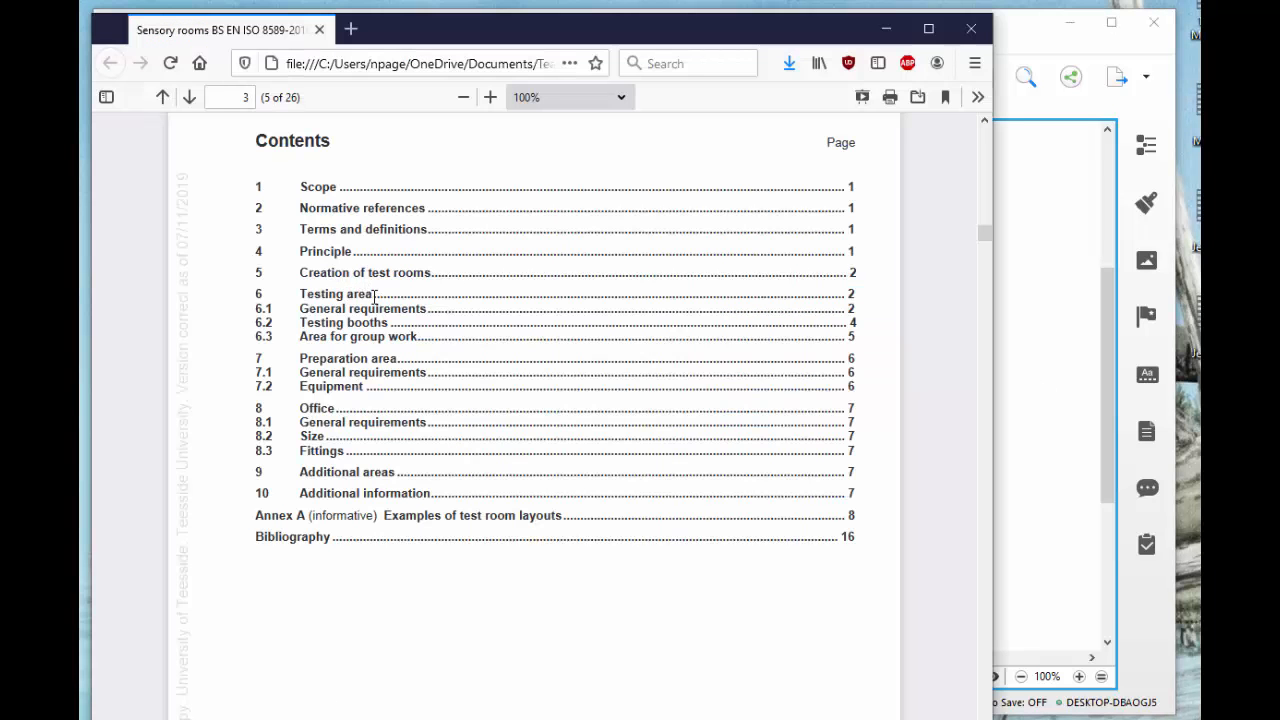
left_click_drag(374, 295, 301, 296)
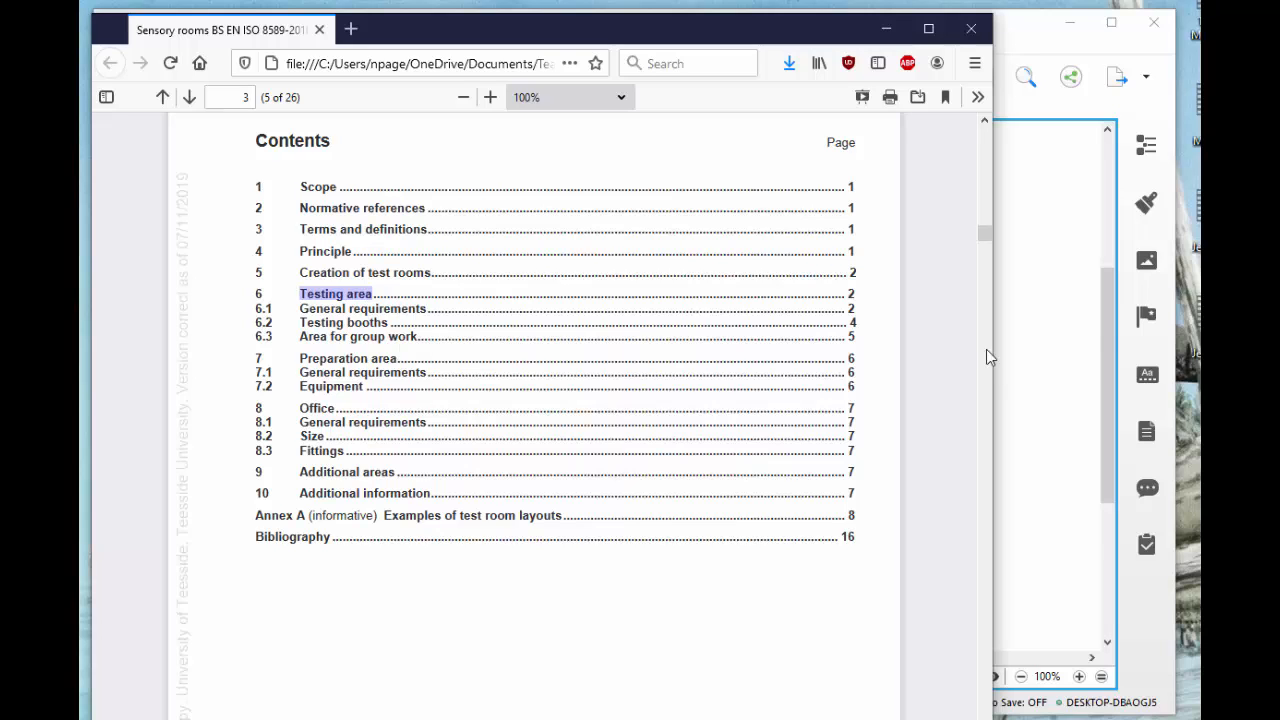
left_click(1099, 318)
left_click(866, 395)
double_click(866, 395)
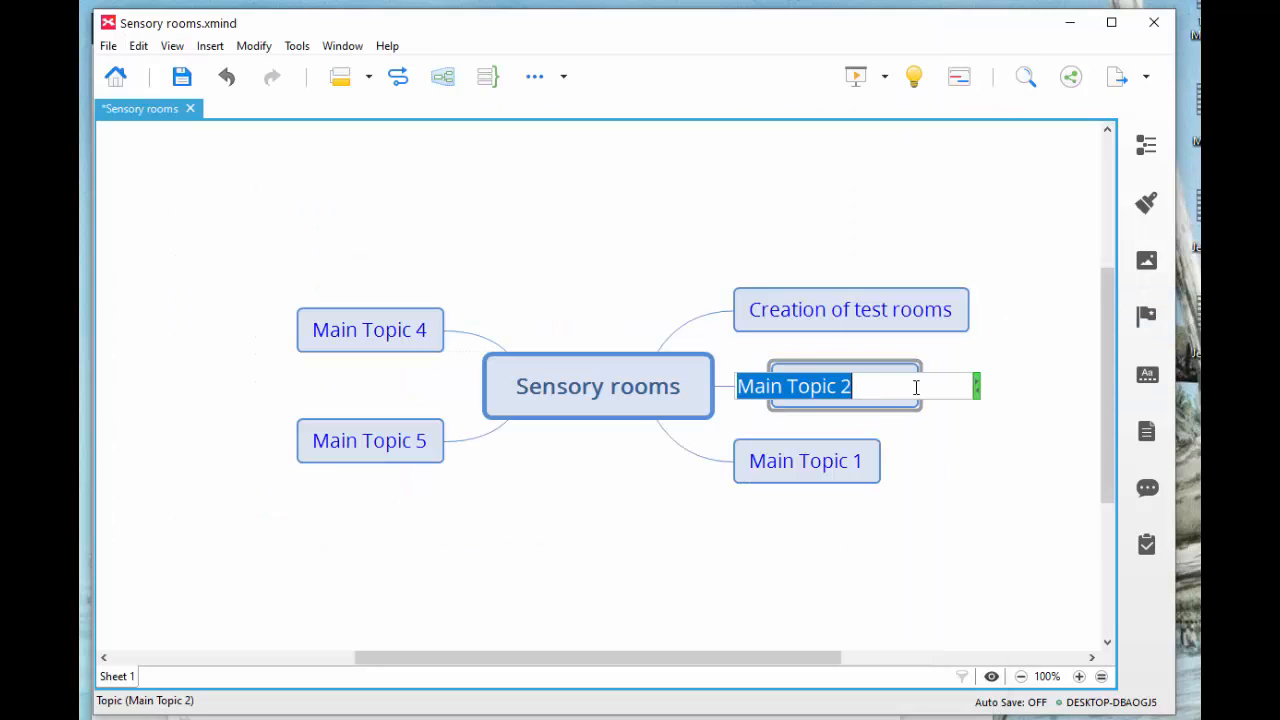
key("ctrl+v")
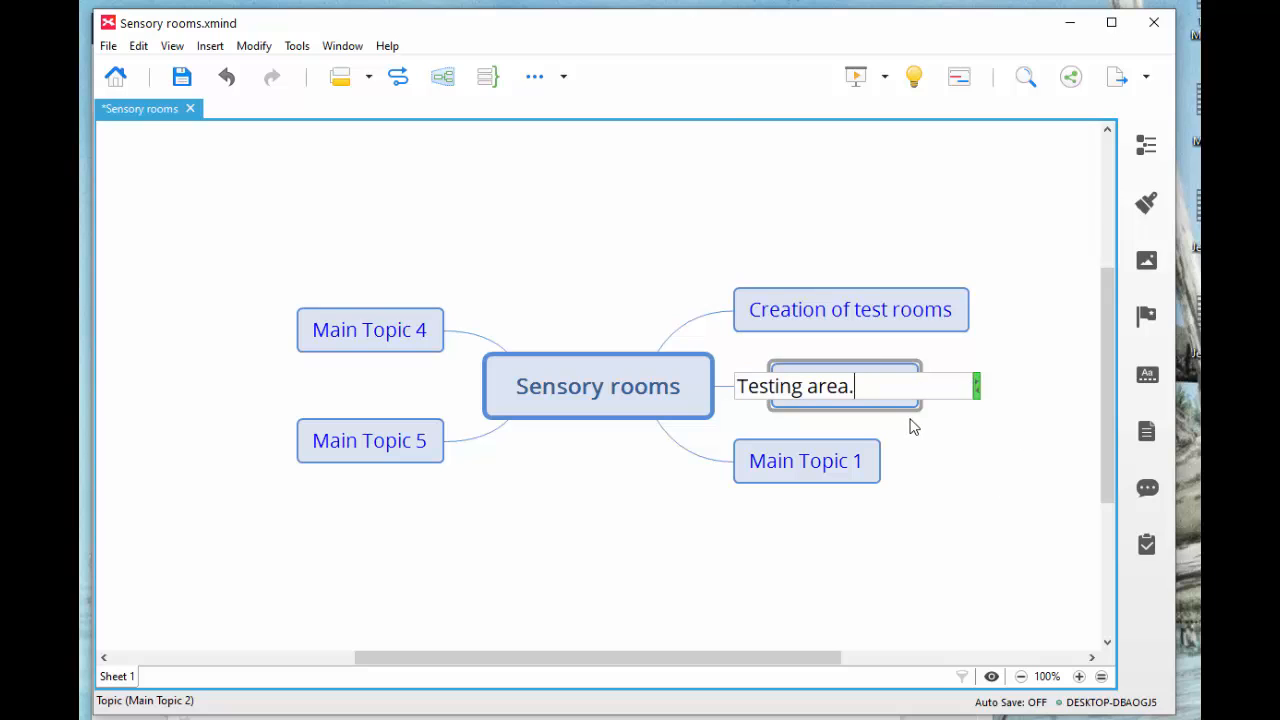
key("BackSpace")
left_click(990, 525)
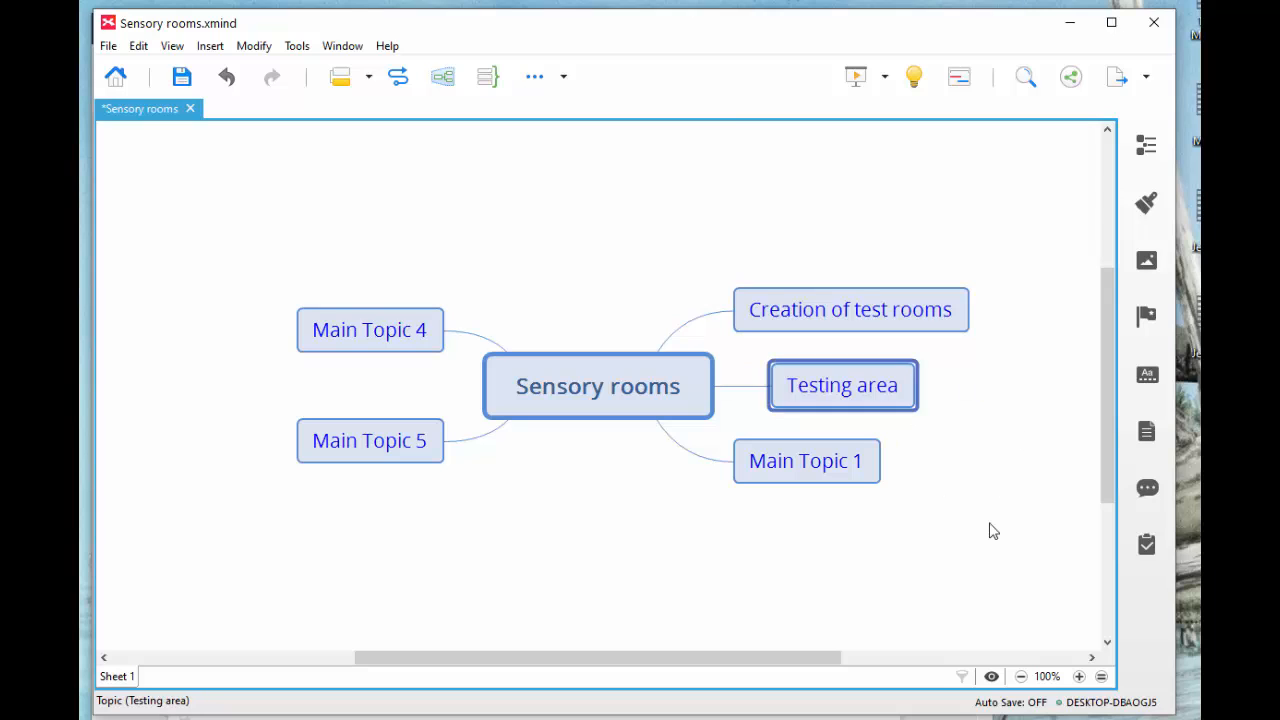
Add three subtopics to the Testing area topic
left_click(851, 394)
key("Tab")
key("Return")
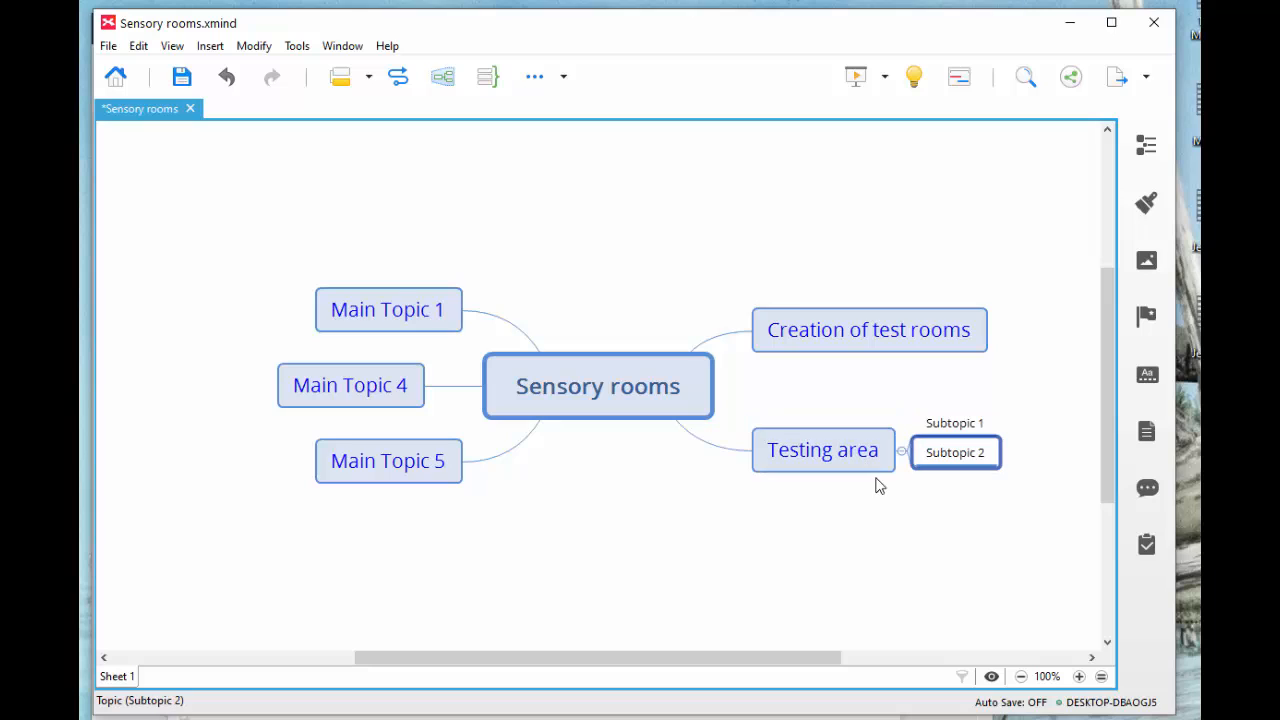
left_click(867, 465)
key("Tab")
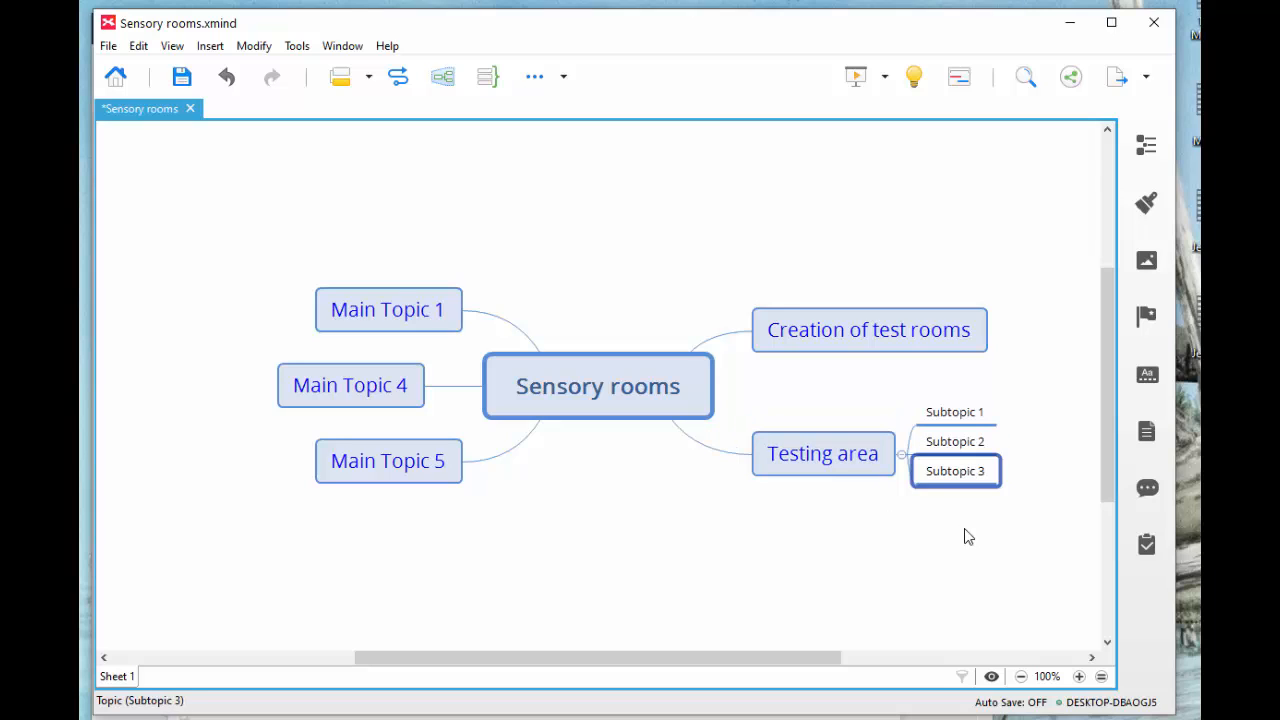
Set the text of the three Testing area subtopics to size 12 and colour it red
left_click_drag(966, 532, 962, 385)
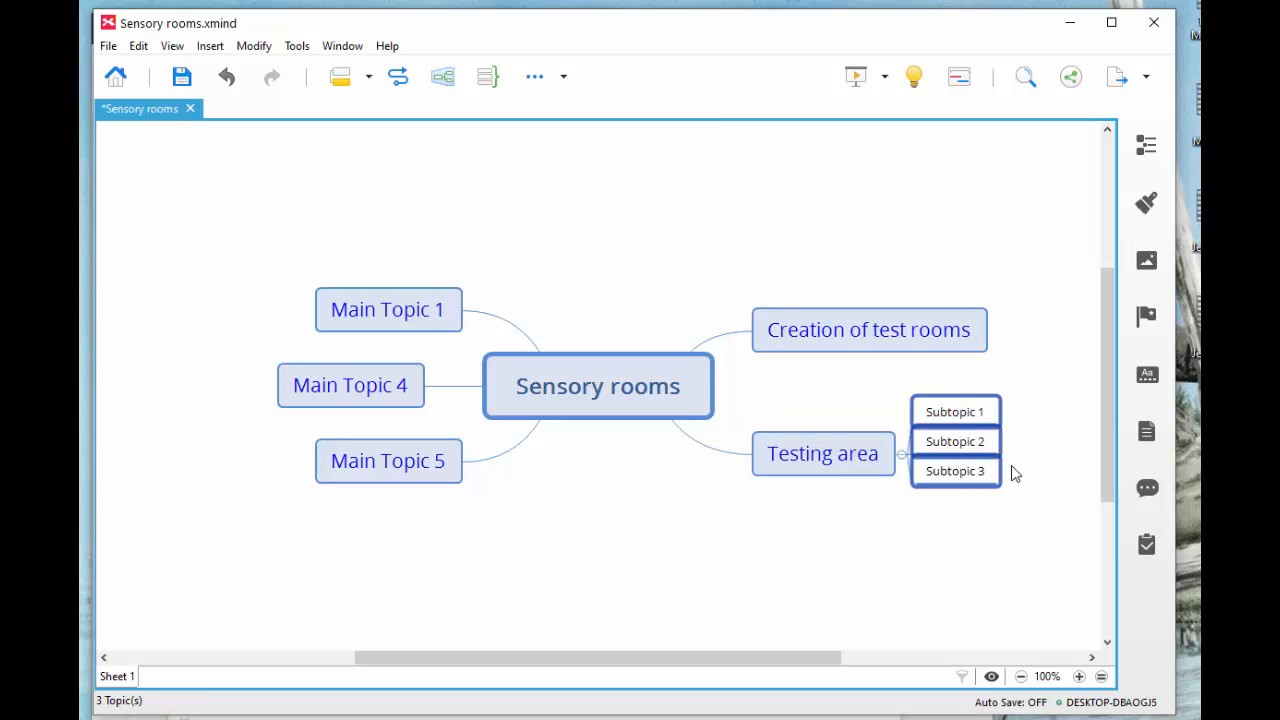
left_click(1162, 208)
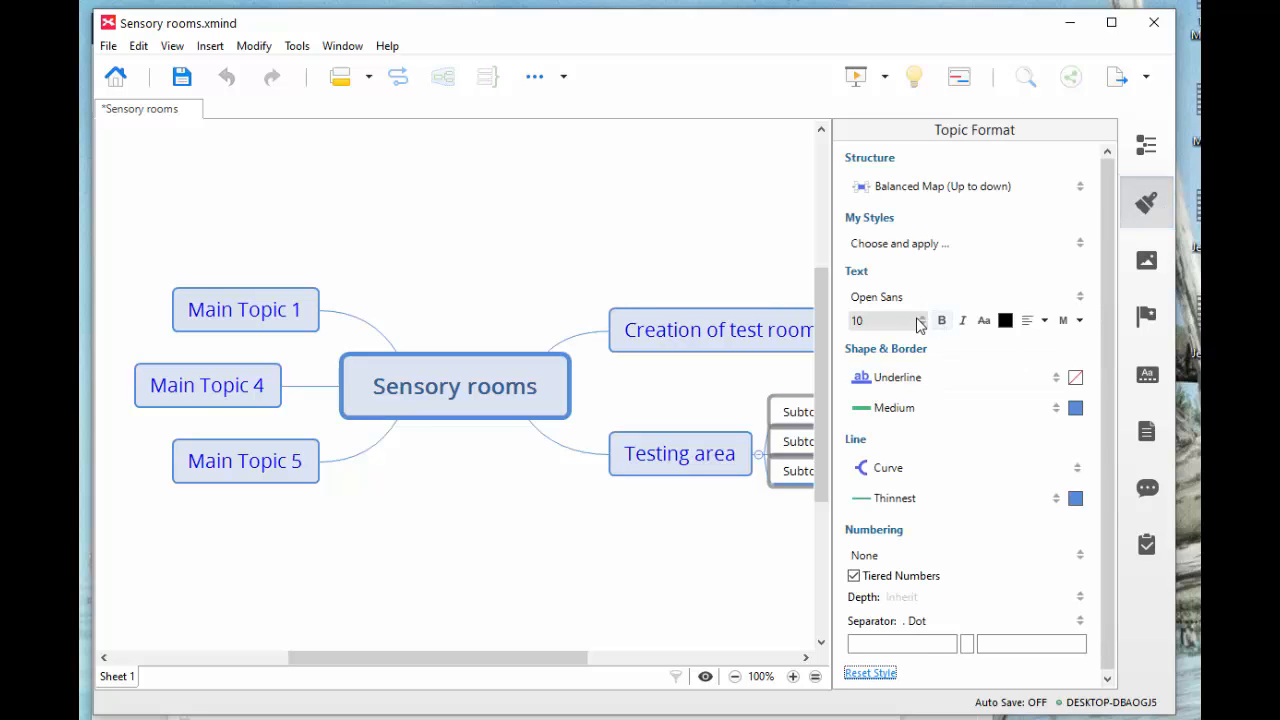
left_click(921, 320)
left_click(884, 437)
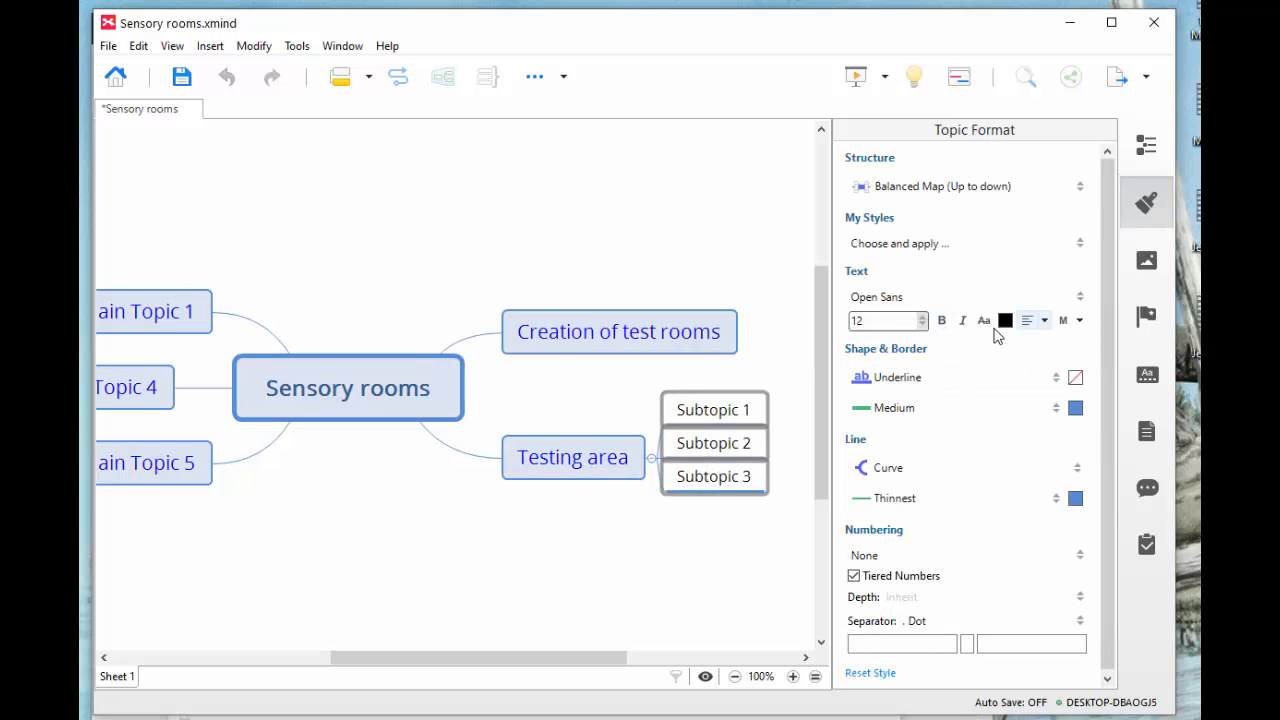
left_click(1005, 320)
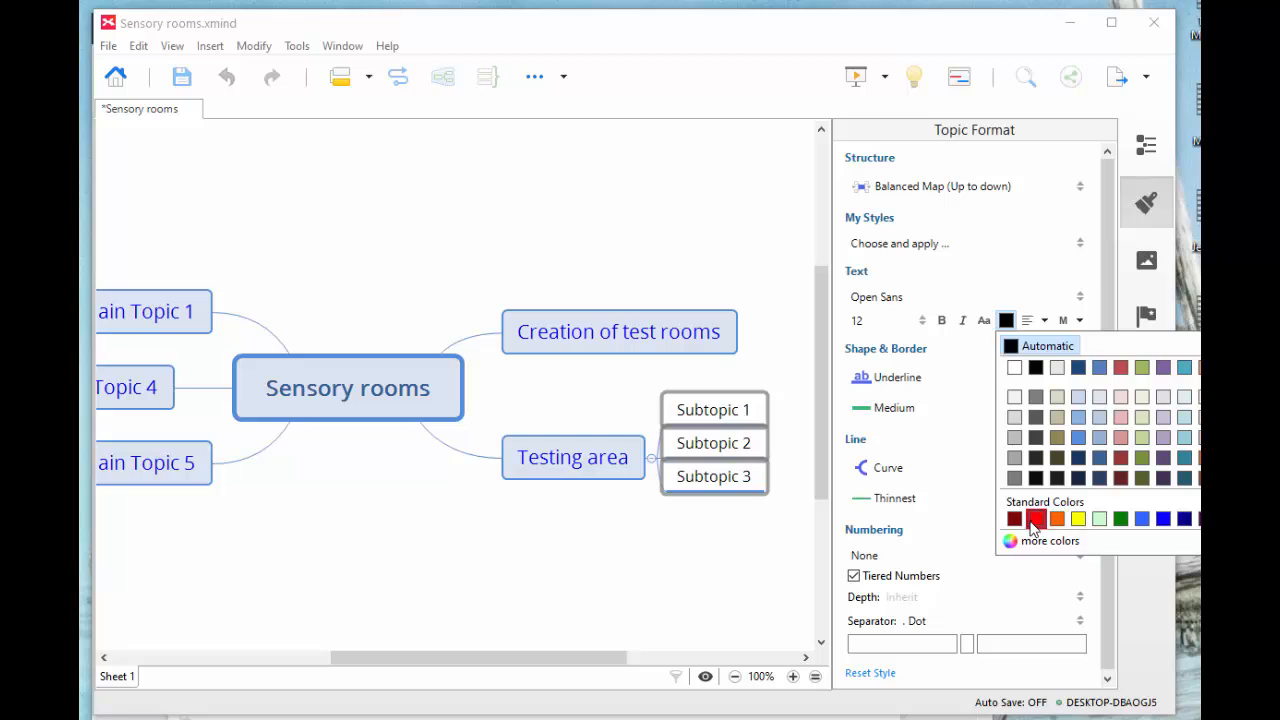
left_click(1036, 518)
left_click(1150, 207)
left_click(1058, 408)
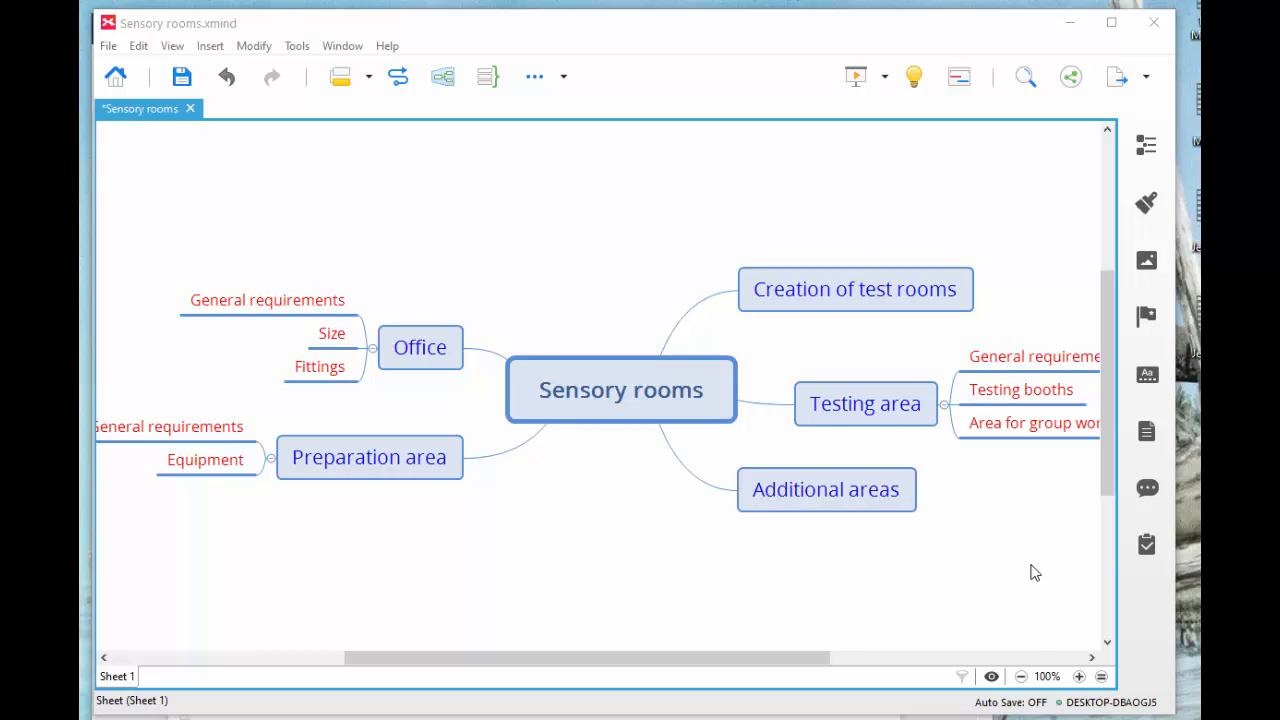
Add a floating topic, try attaching it within the Office branch and place it detached above that branch
left_click(1021, 677)
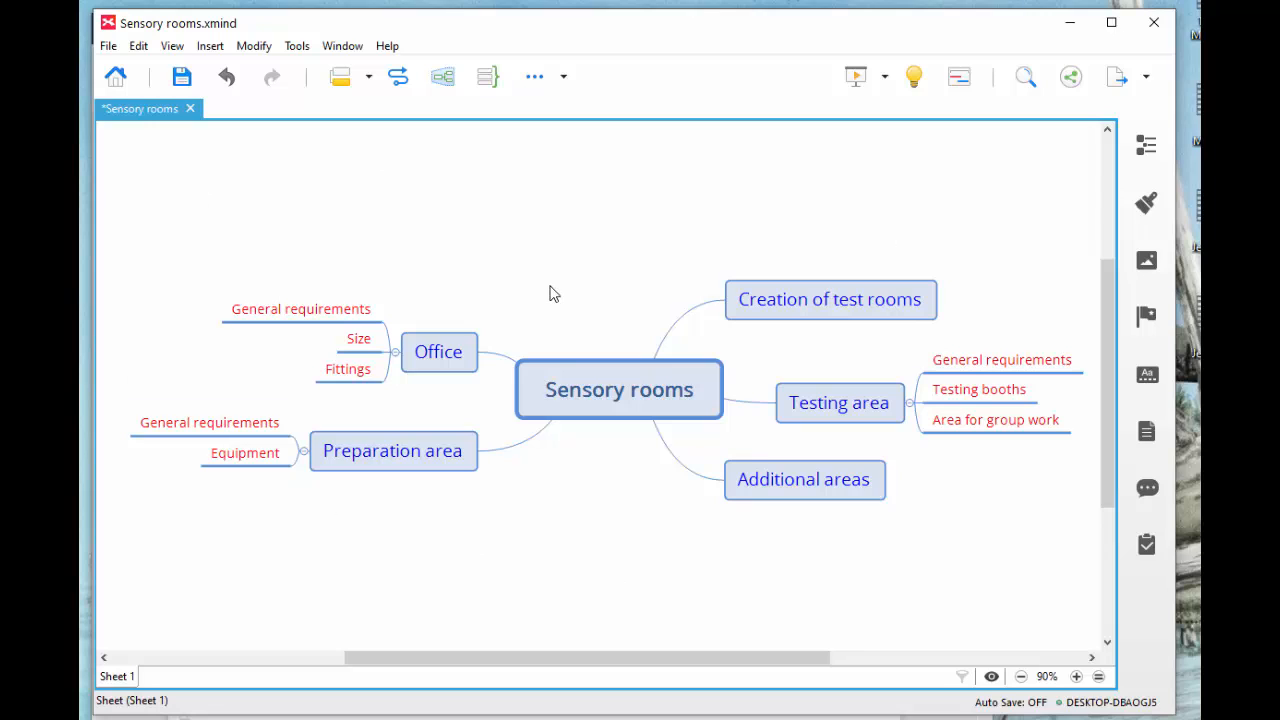
double_click(306, 190)
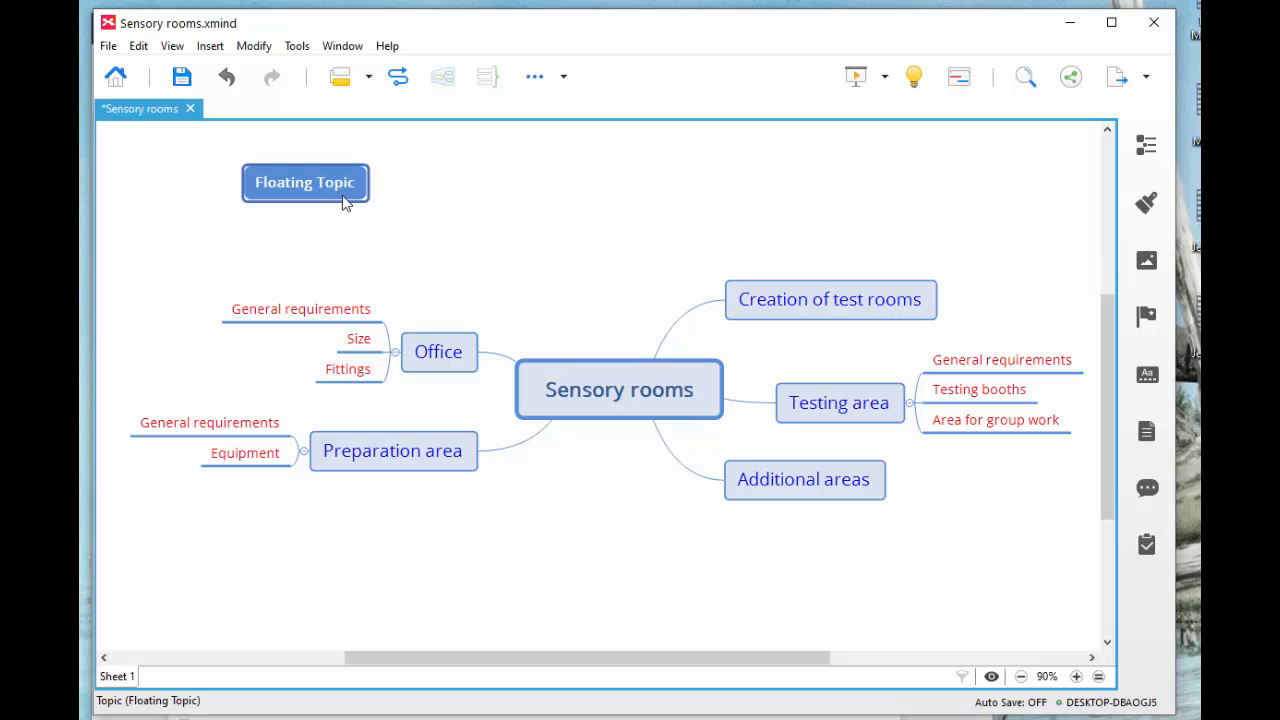
left_click_drag(340, 195, 351, 235)
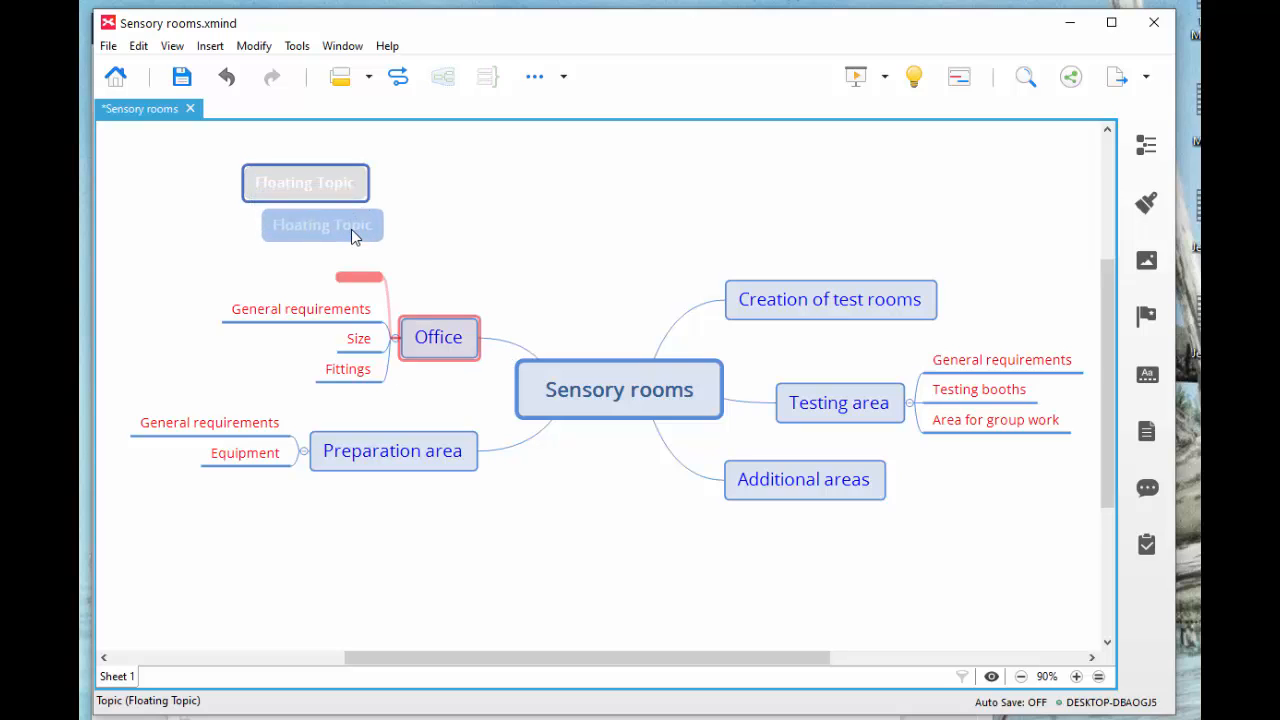
left_click_drag(351, 229, 314, 163)
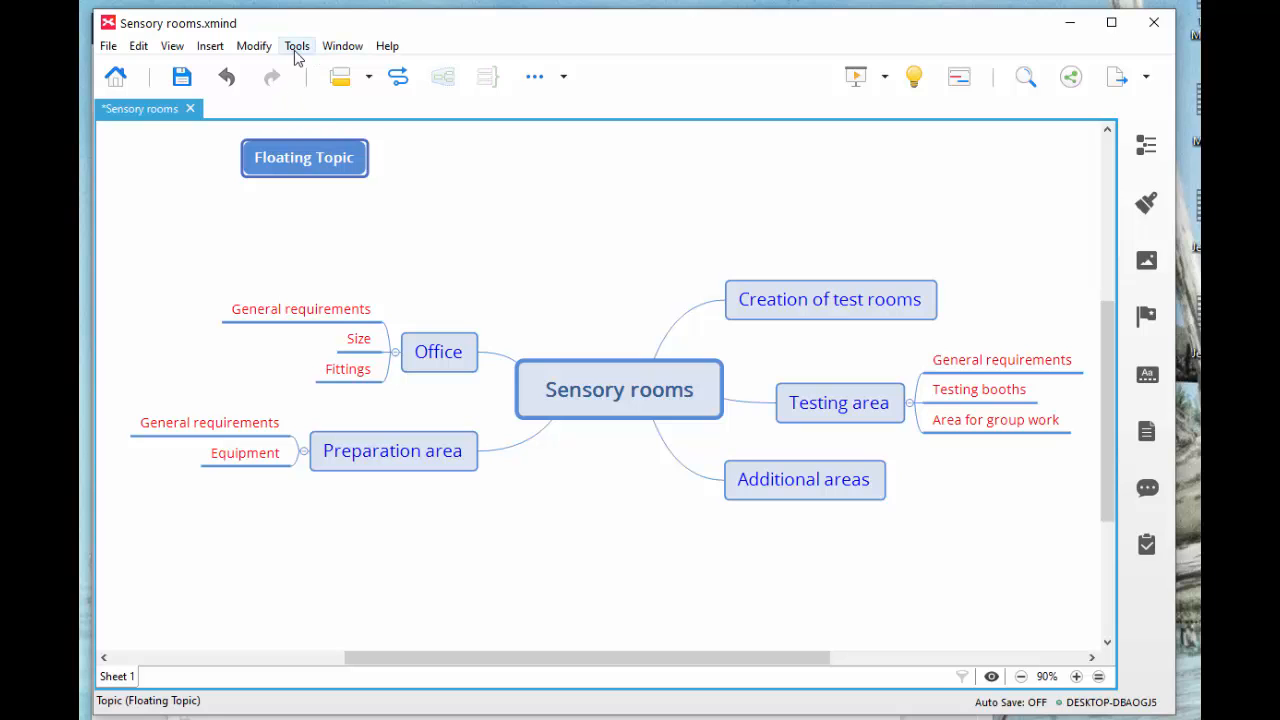
Draw a relationship arrow from the floating topic to the Office topic, leaving its label unchanged
left_click(207, 51)
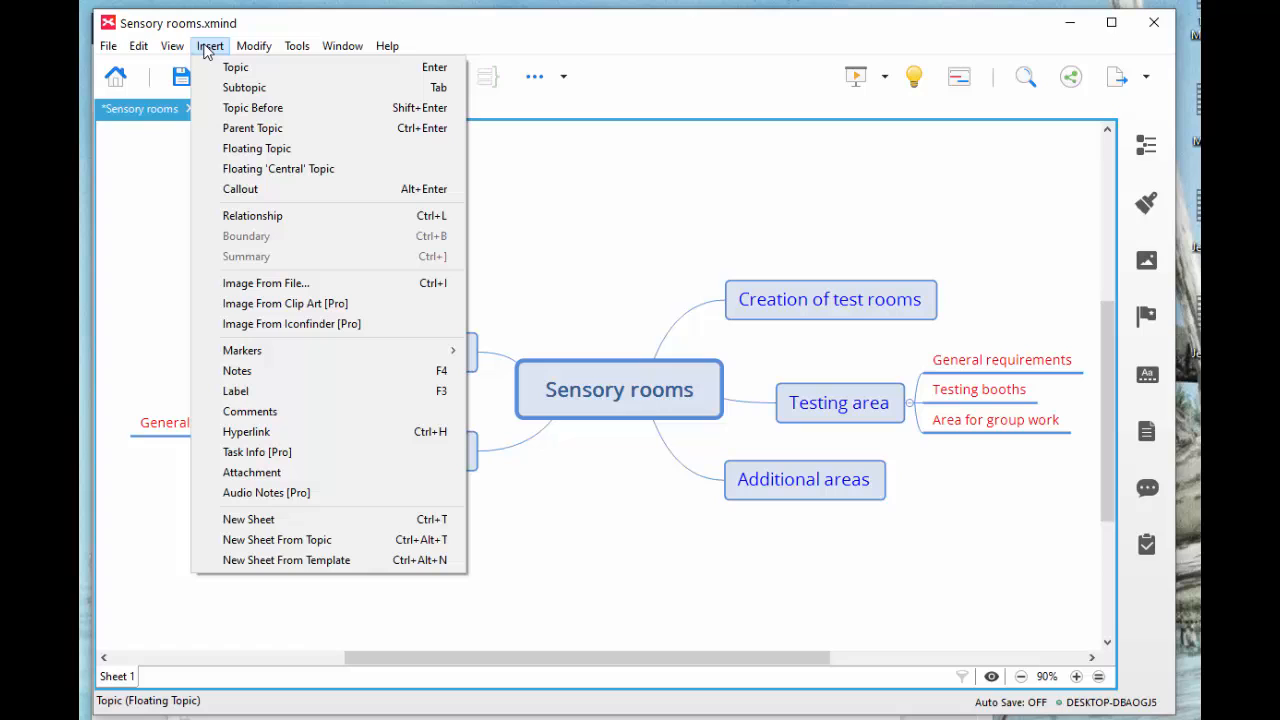
left_click(266, 219)
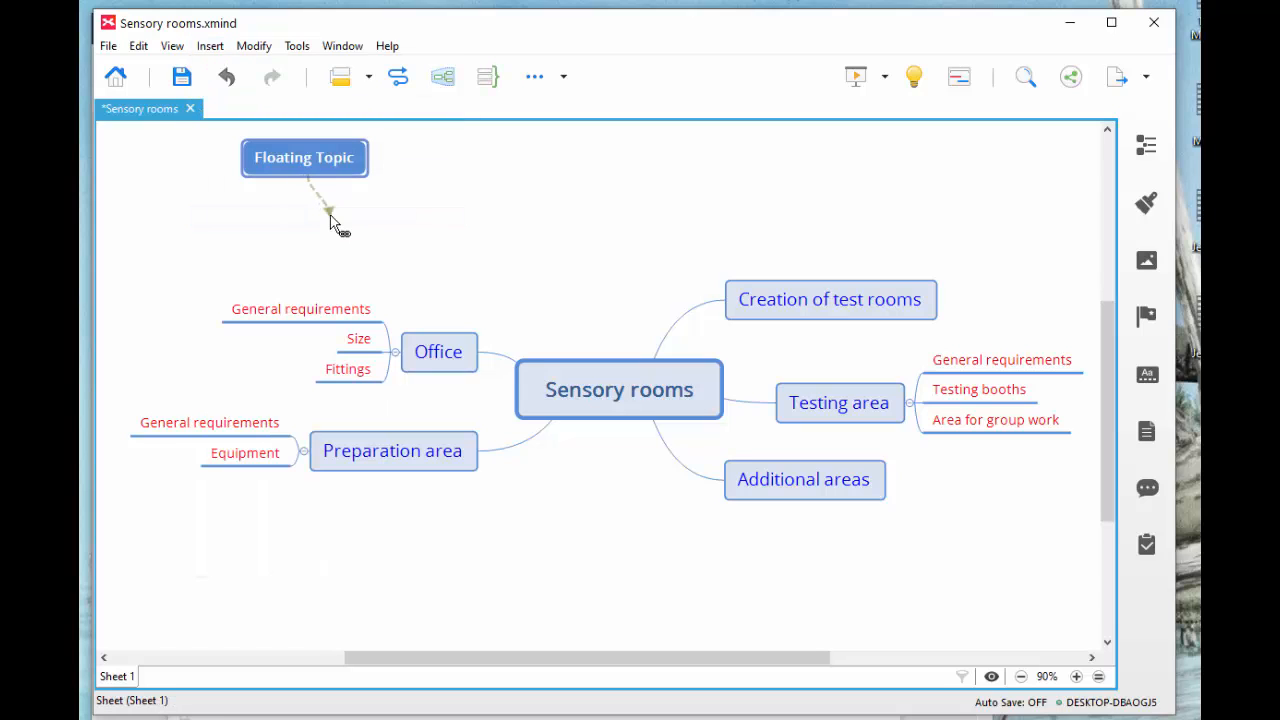
left_click(453, 342)
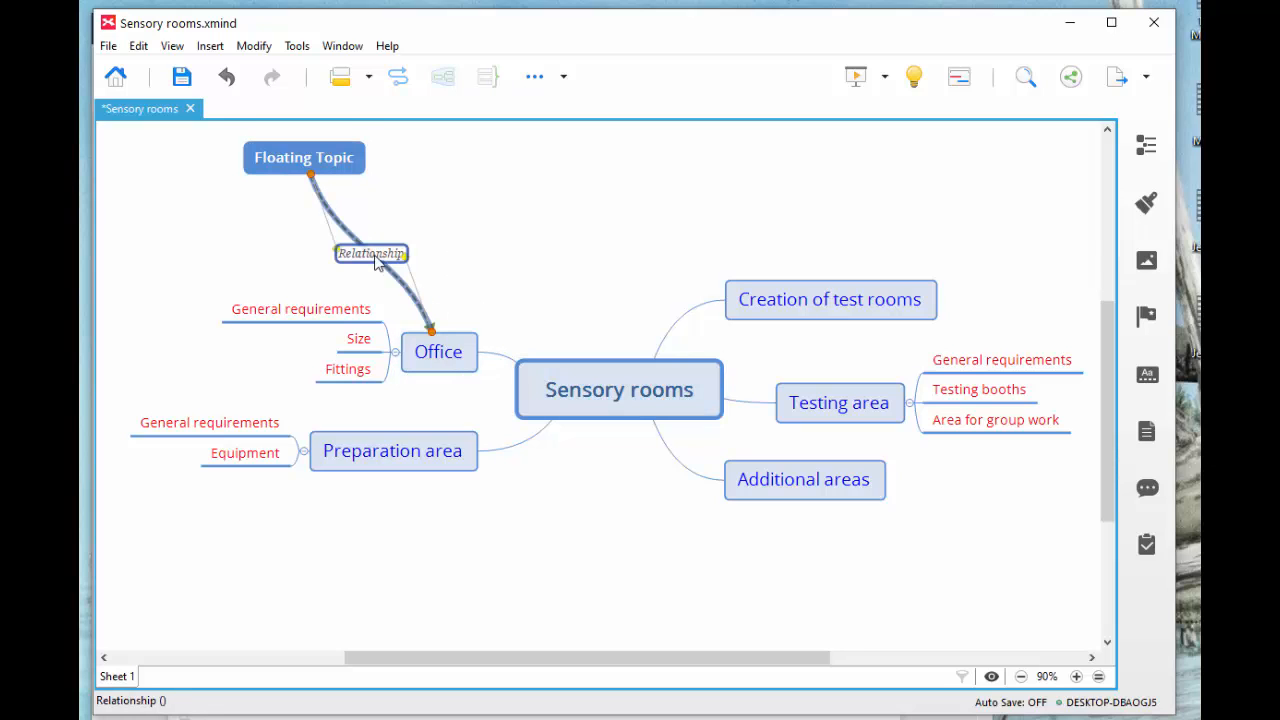
left_click(533, 230)
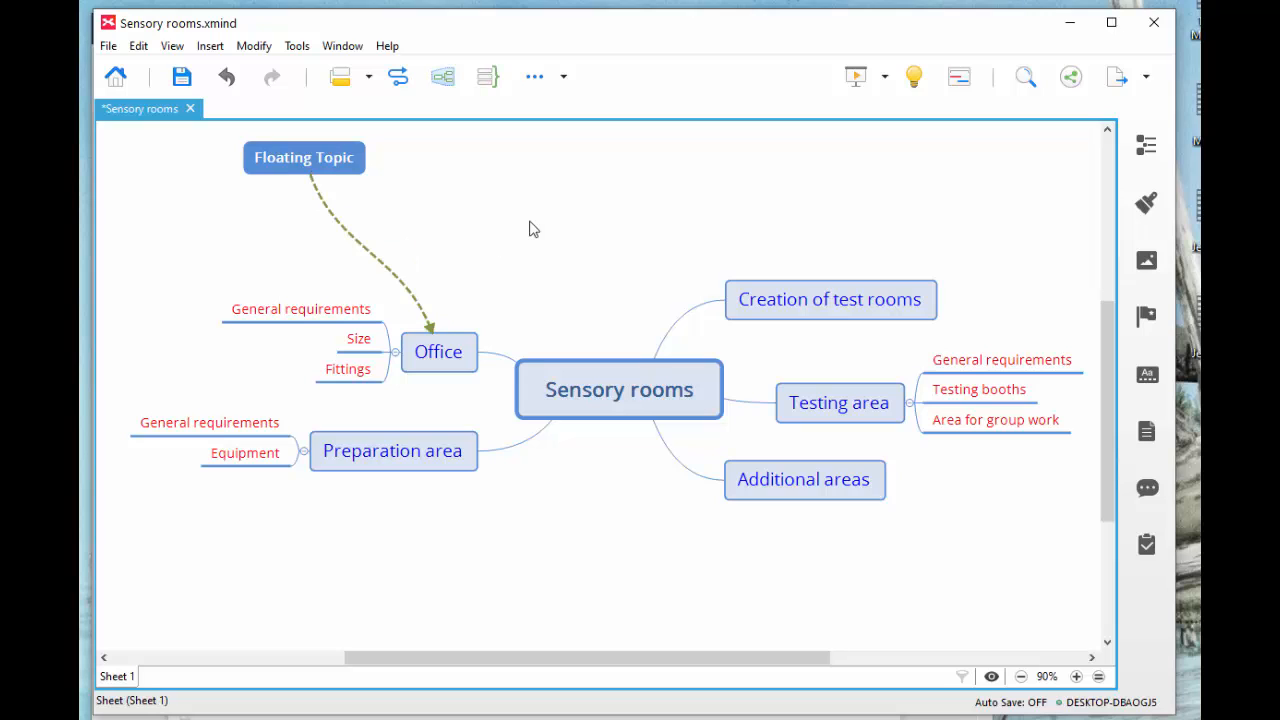
Undo the relationship and the floating topic, and redo the renaming of Main Topic 1 as Additional areas
key("ctrl+z")
key("ctrl+z")
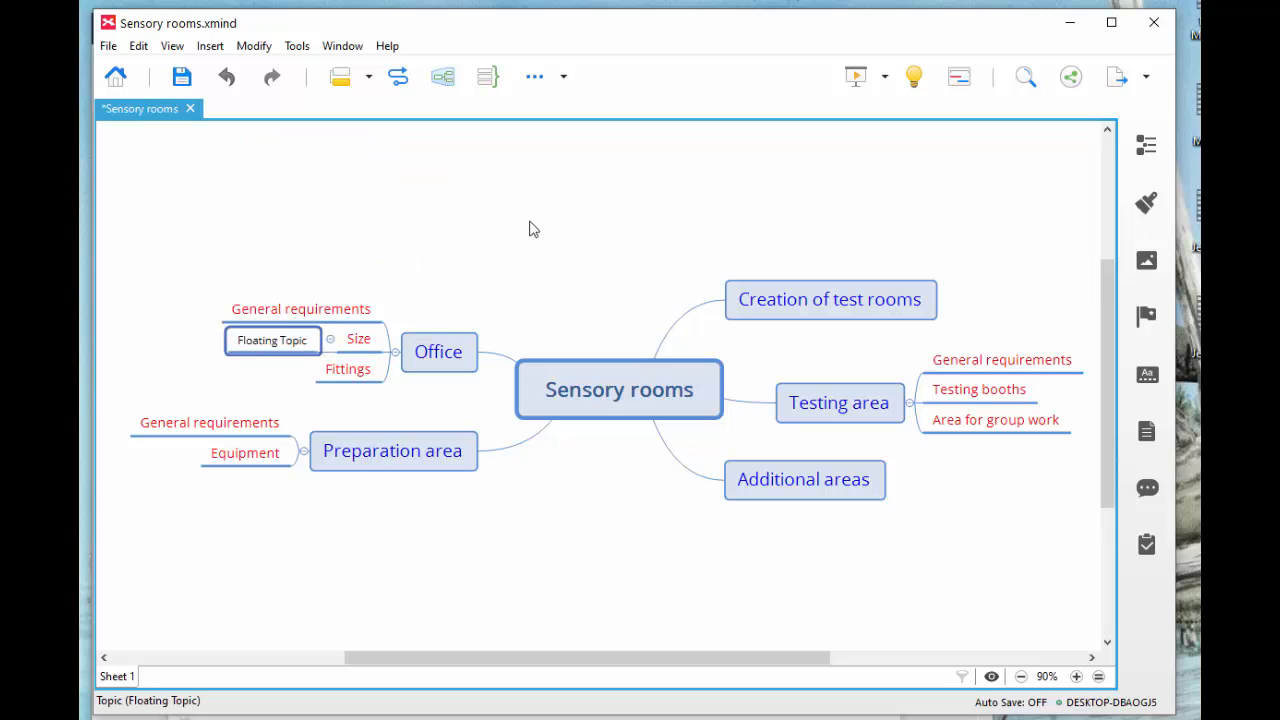
key("ctrl+z")
key("ctrl+z")
key("ctrl+z")
key("ctrl+z")
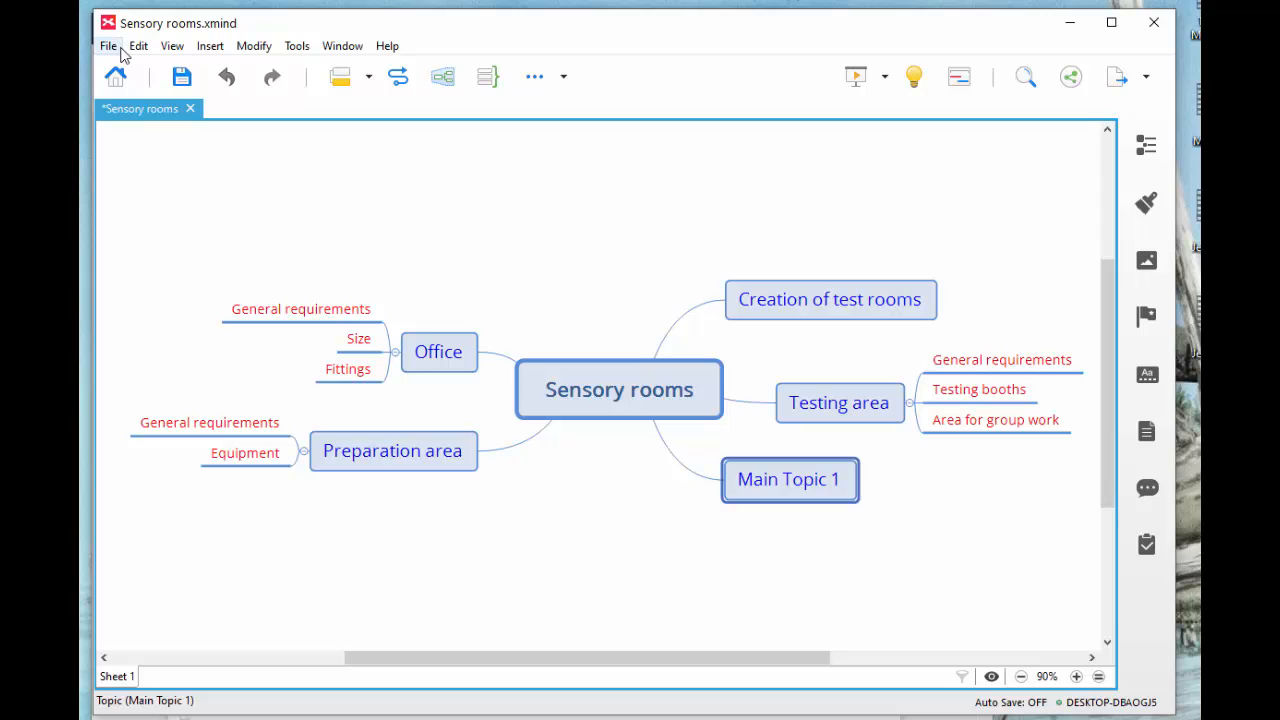
left_click(270, 77)
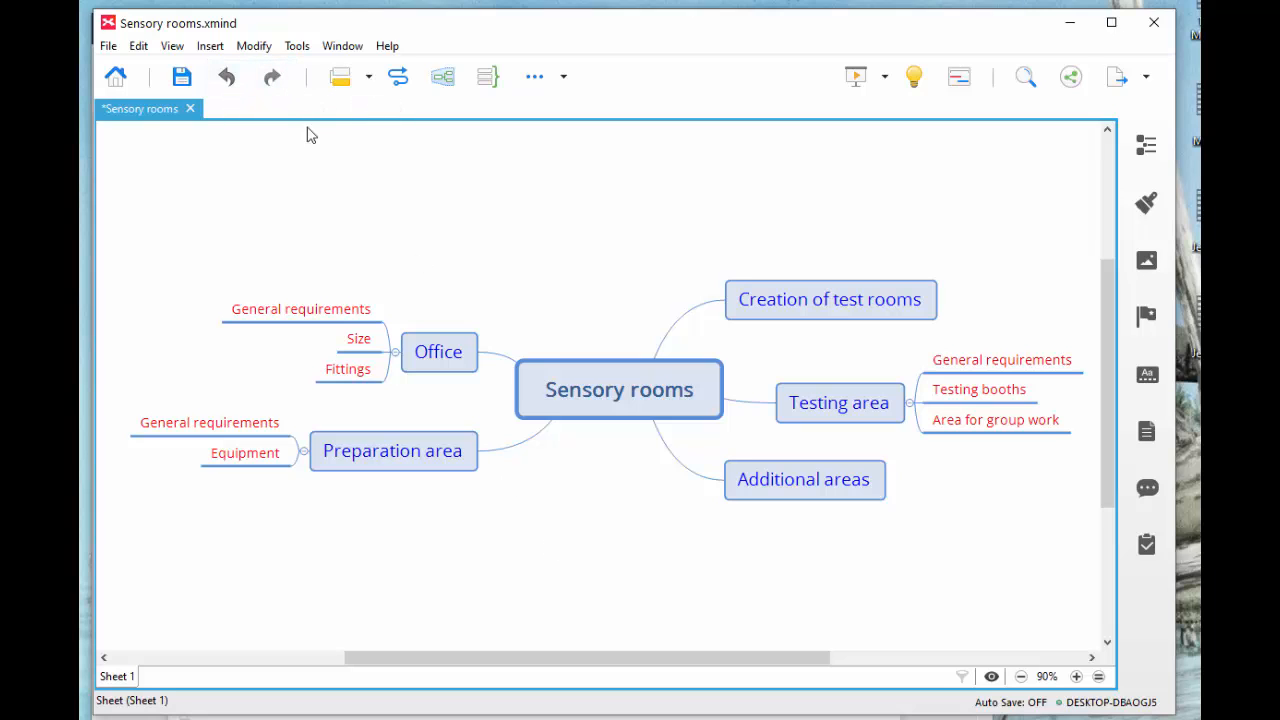
Add a boundary around the Office and Preparation area branches and undo it
left_click(210, 46)
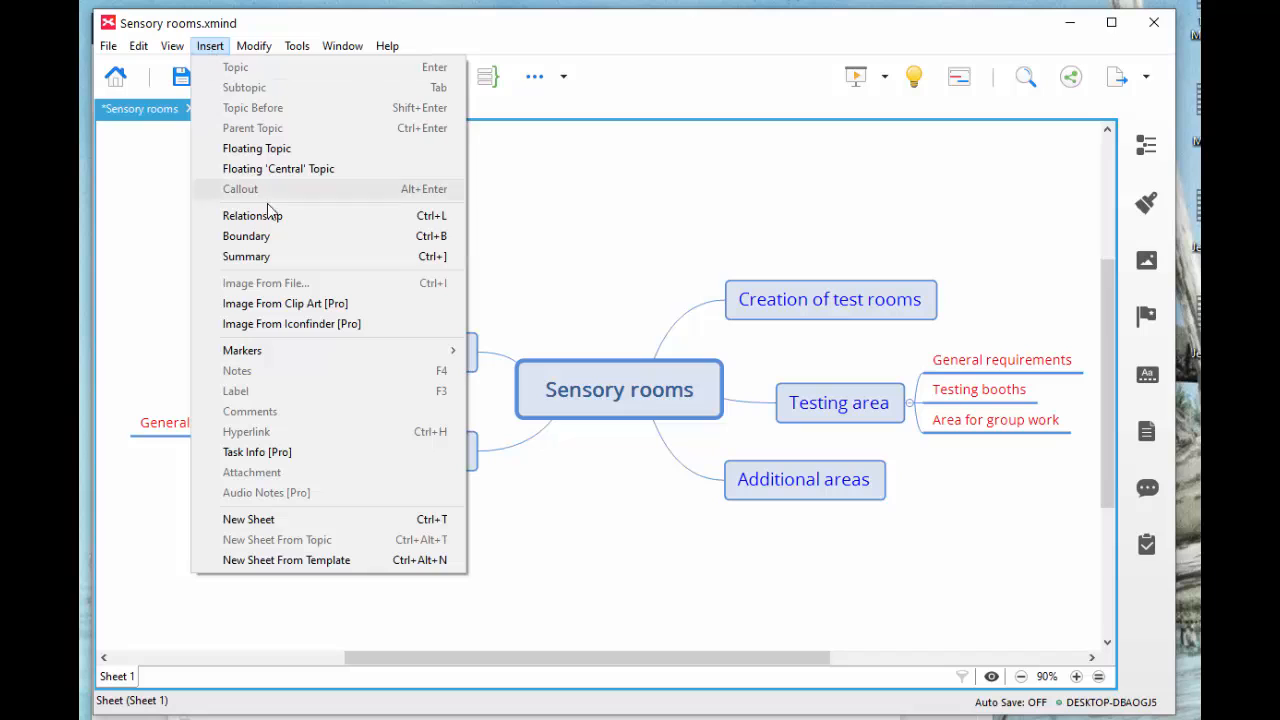
left_click(257, 236)
left_click_drag(220, 256, 482, 518)
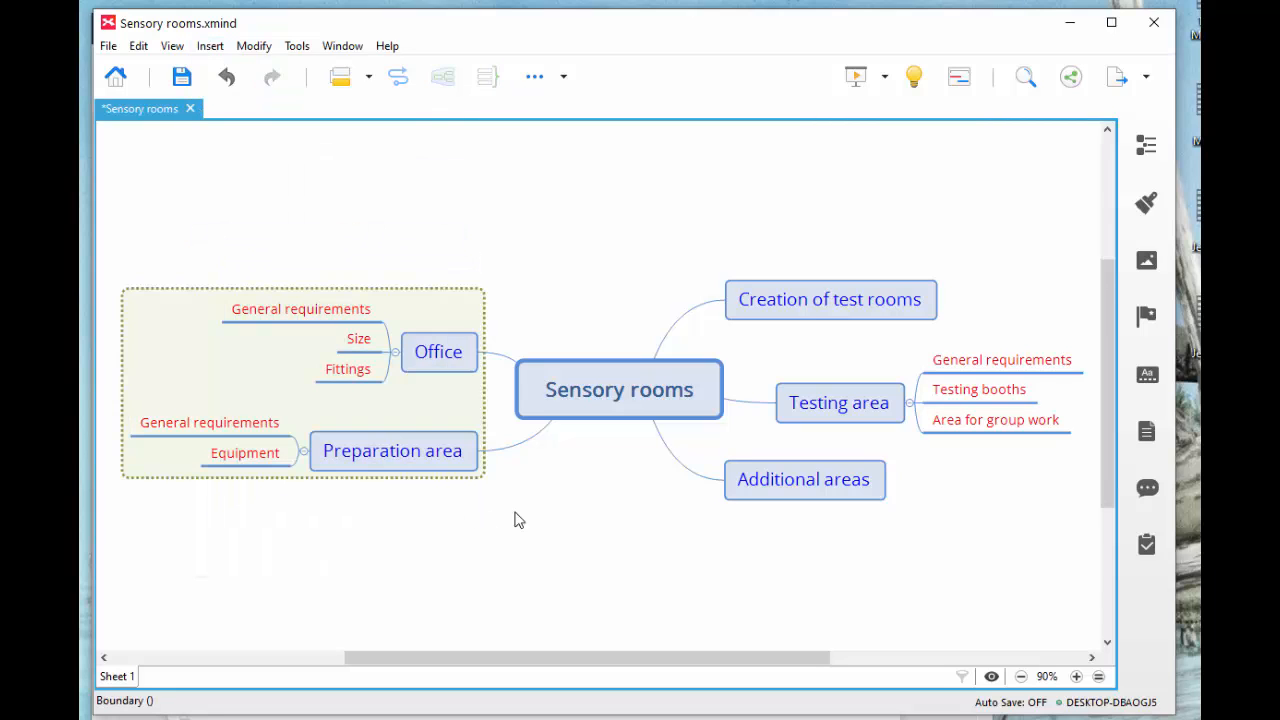
left_click(224, 79)
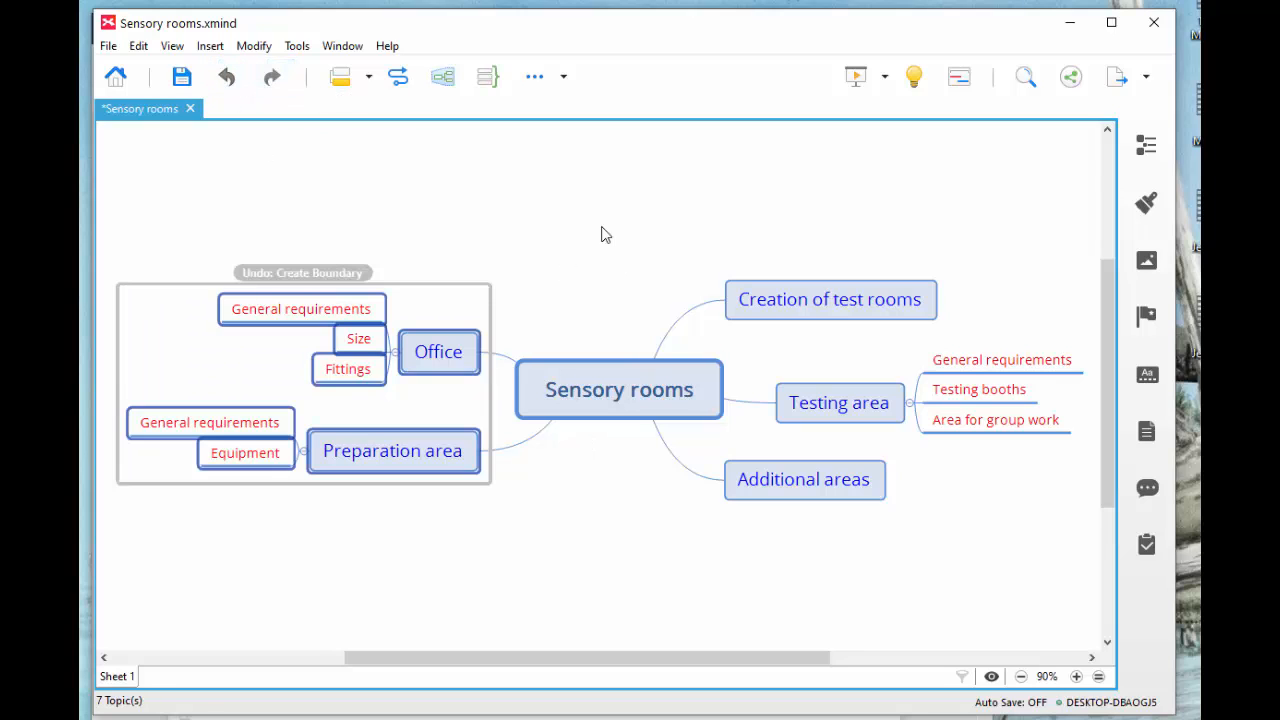
Save the Sensory rooms mind map
left_click(181, 77)
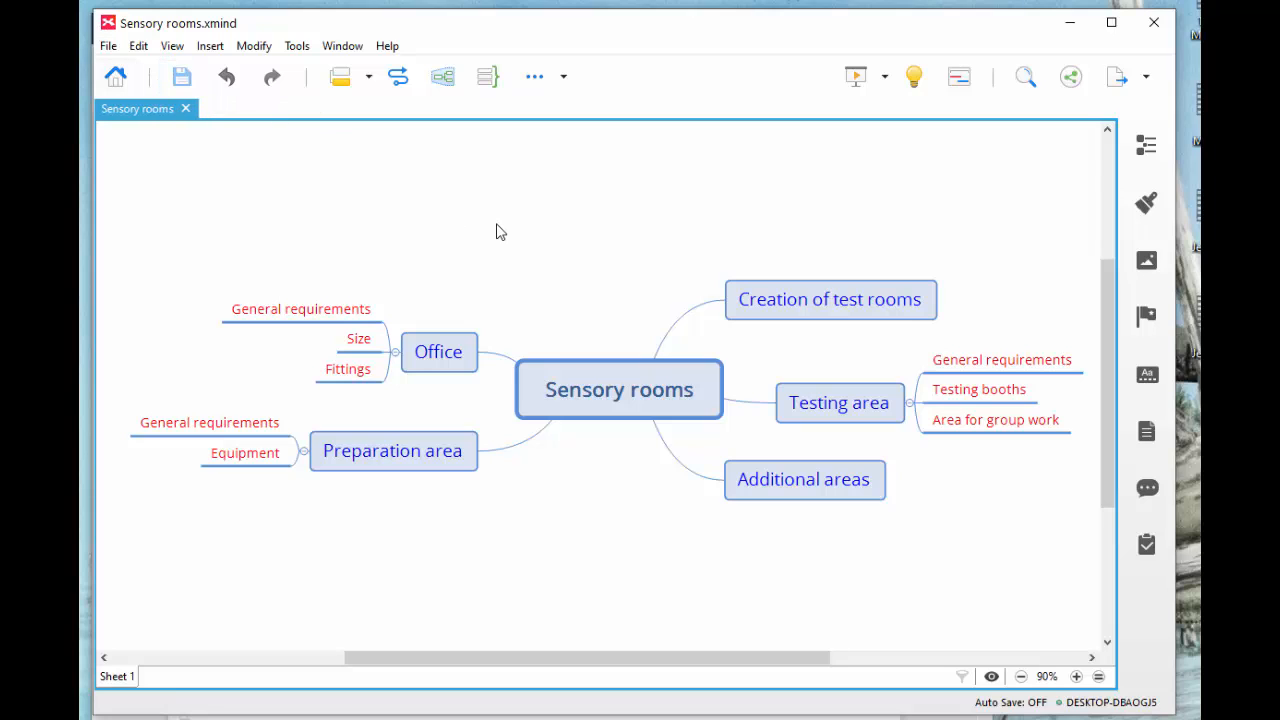
left_click(300, 48)
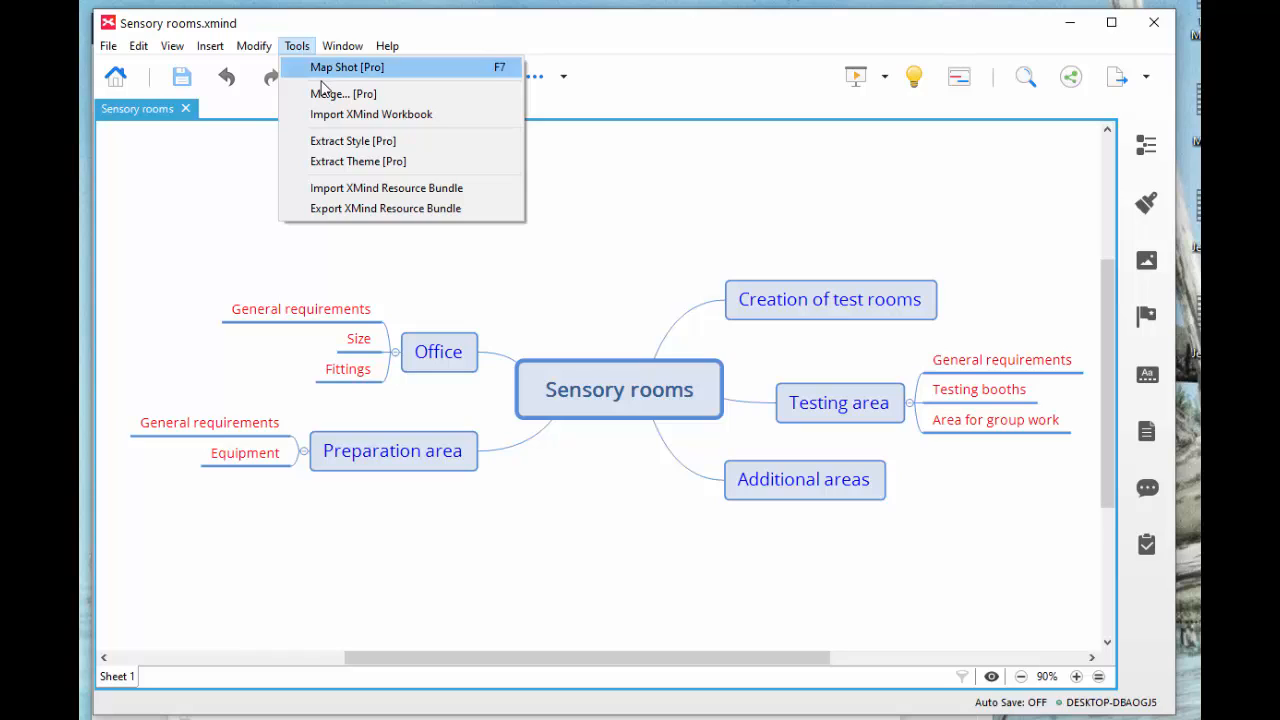
mouse_move(262, 50)
left_click(280, 27)
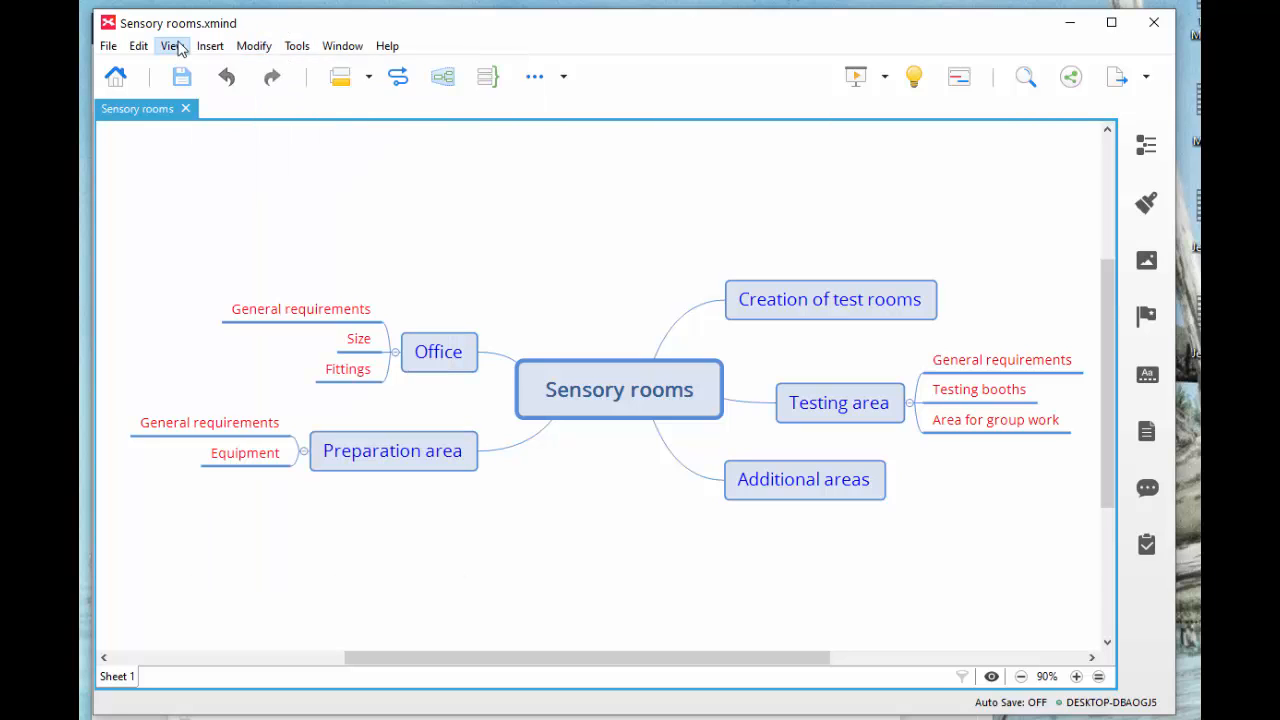
left_click(108, 46)
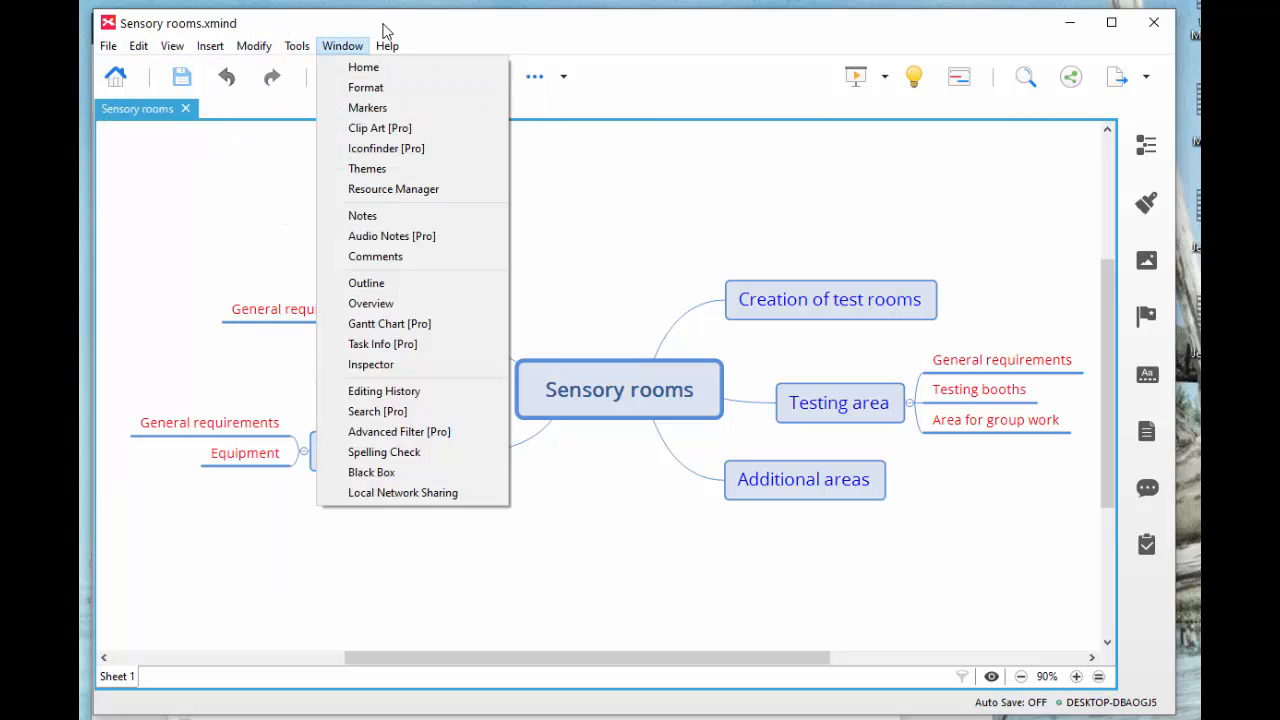
left_click(446, 36)
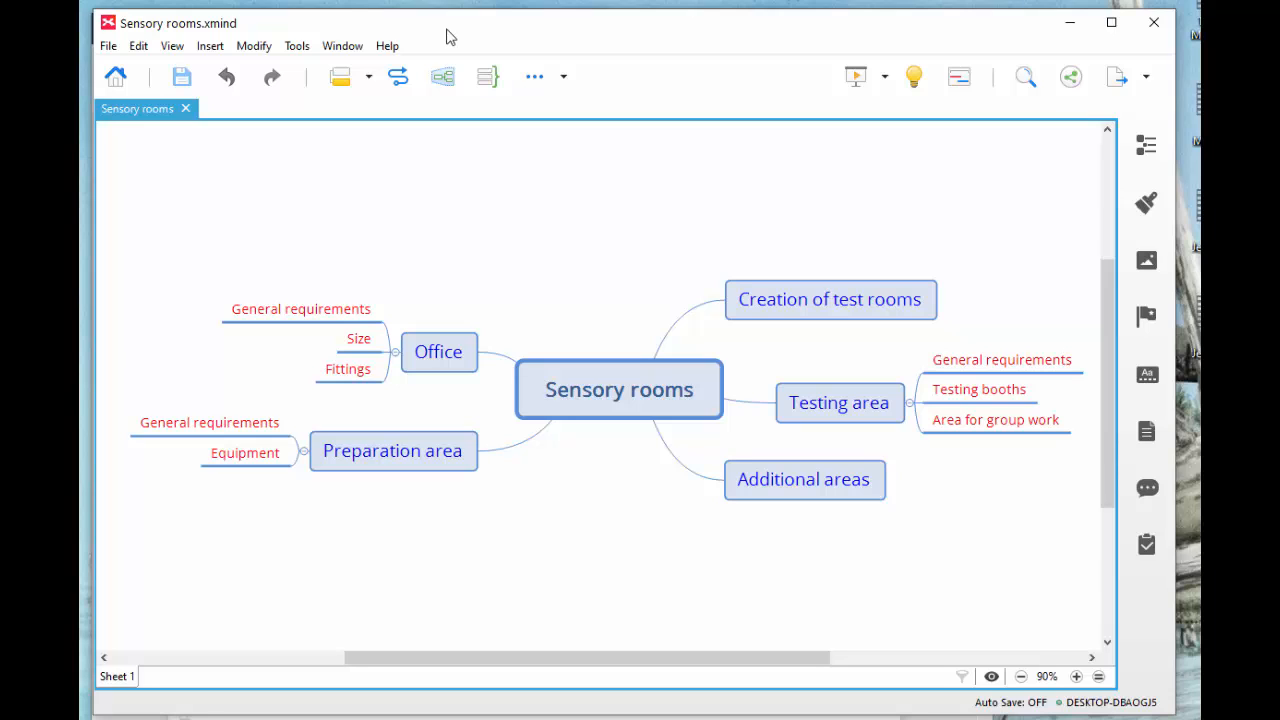
Export the mind map as a PNG image named Sensory rooms.png and open the exported file
left_click(109, 46)
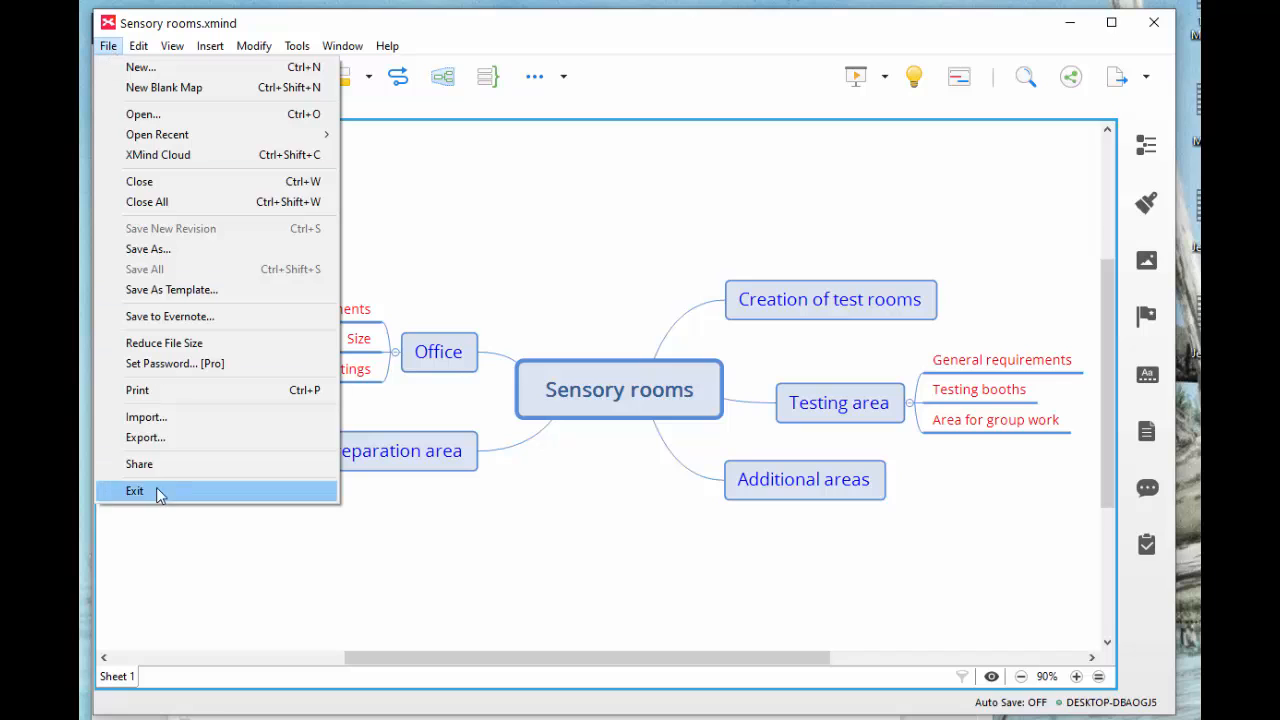
left_click(156, 440)
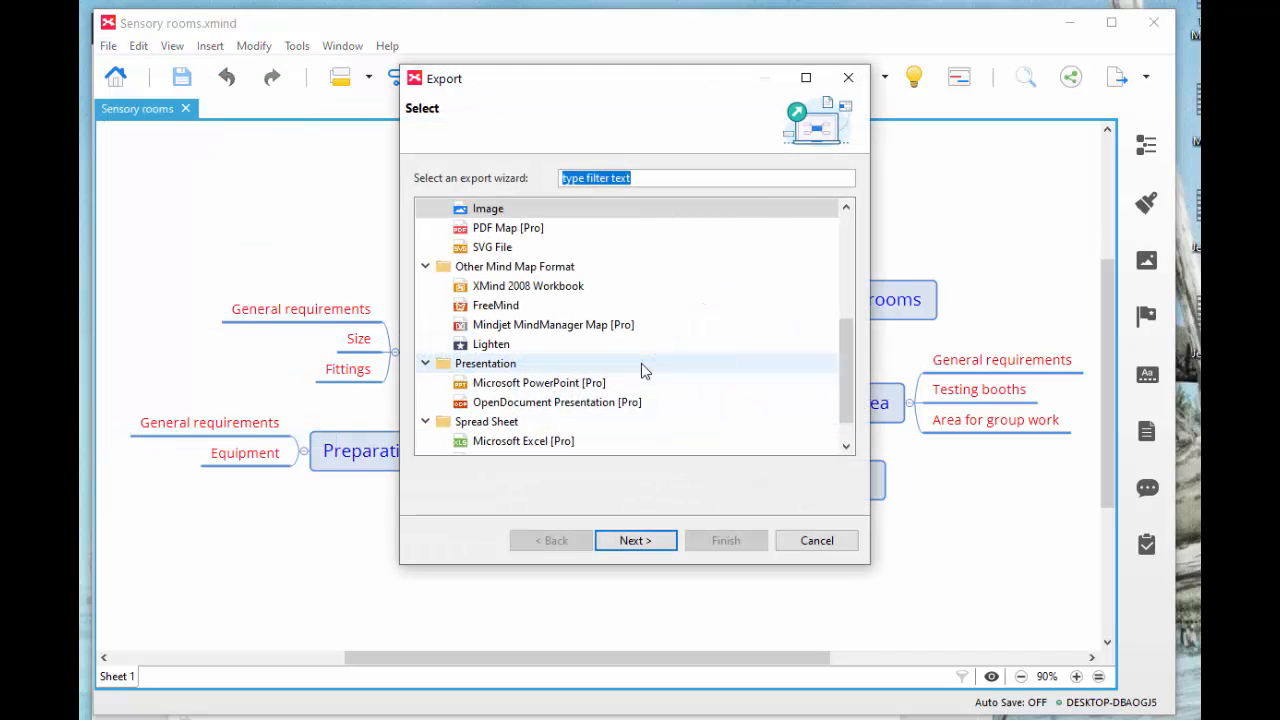
left_click(656, 545)
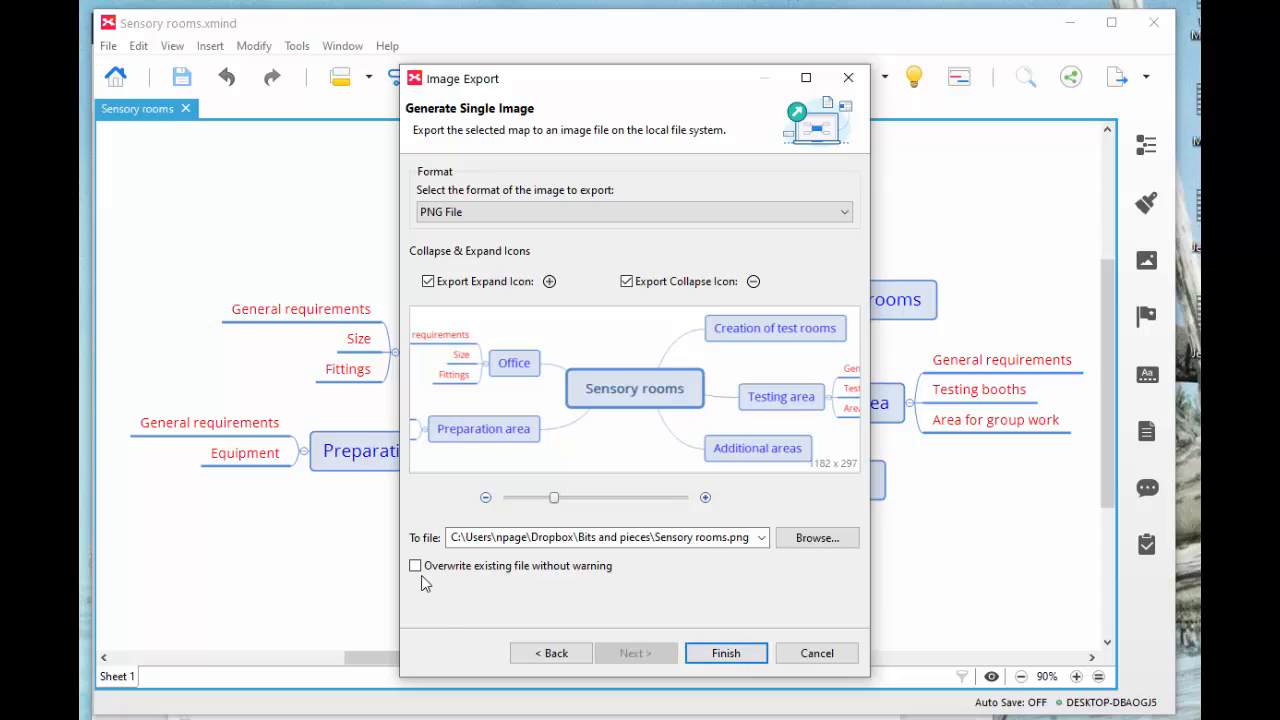
left_click(741, 661)
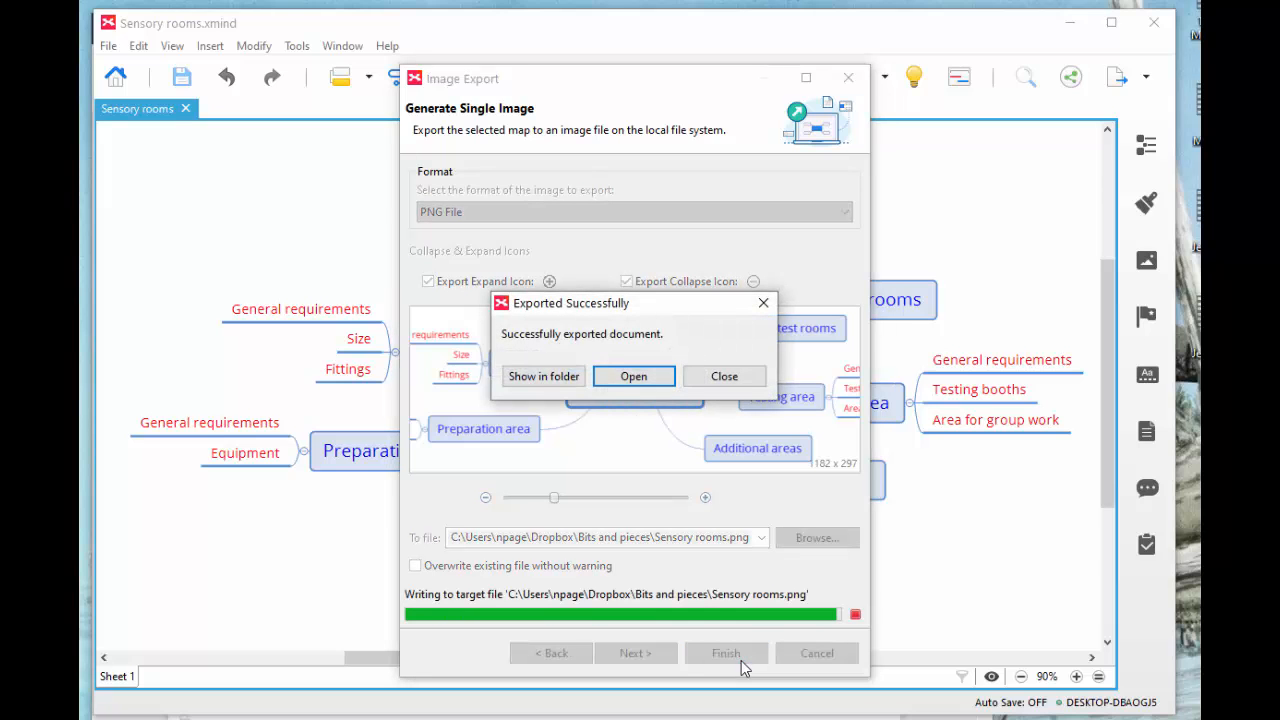
left_click(634, 379)
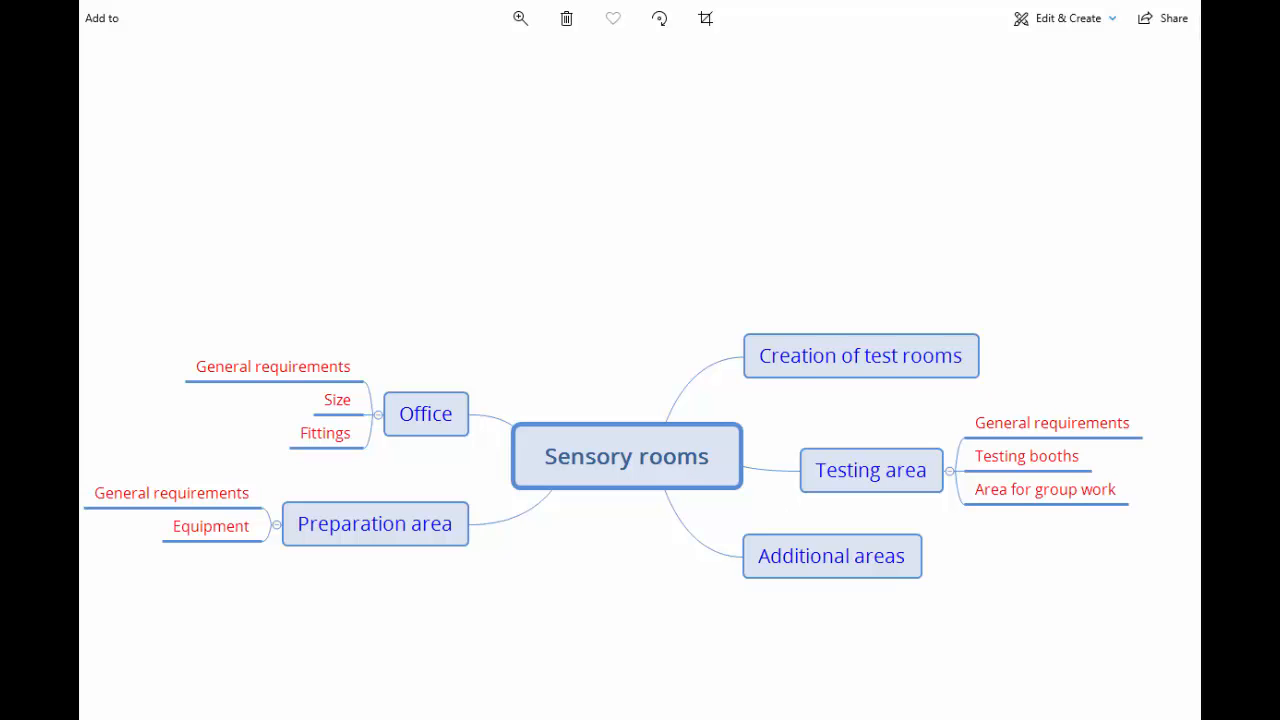
Switch to Sensory rooms.png in Paint and extend its canvas downward to about 1182 × 664 px
key("alt+Tab")
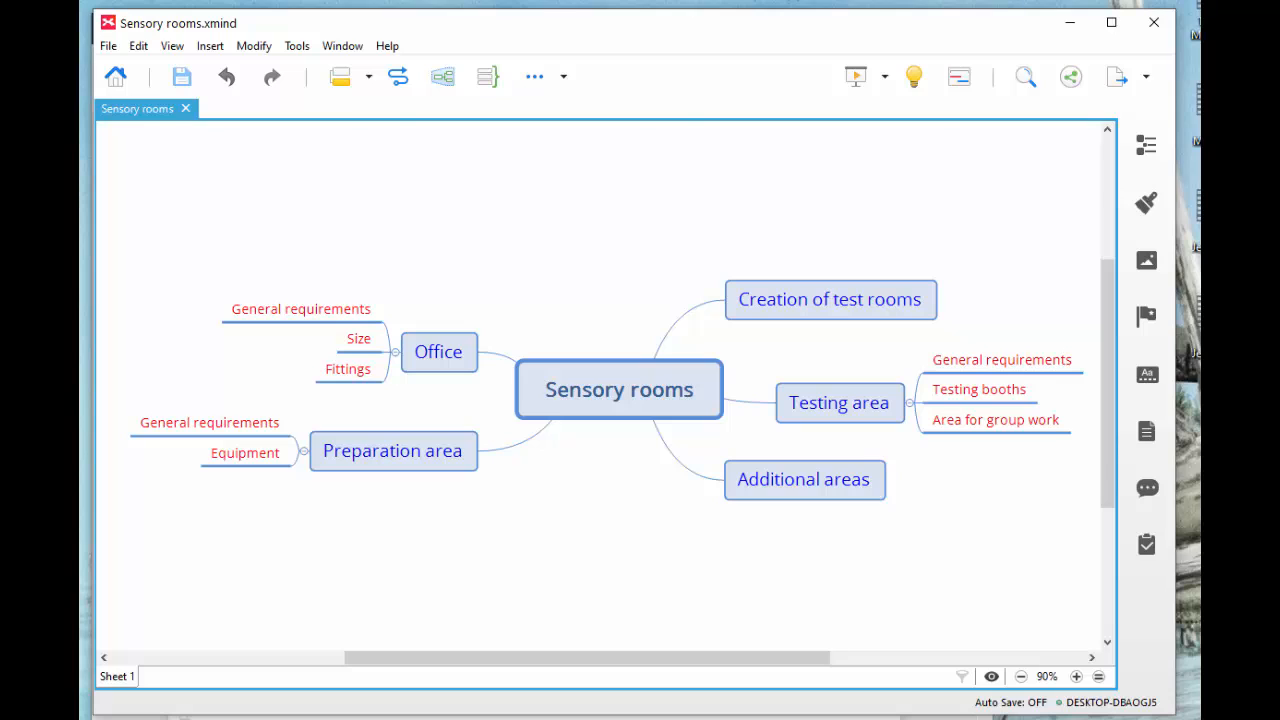
left_click(826, 718)
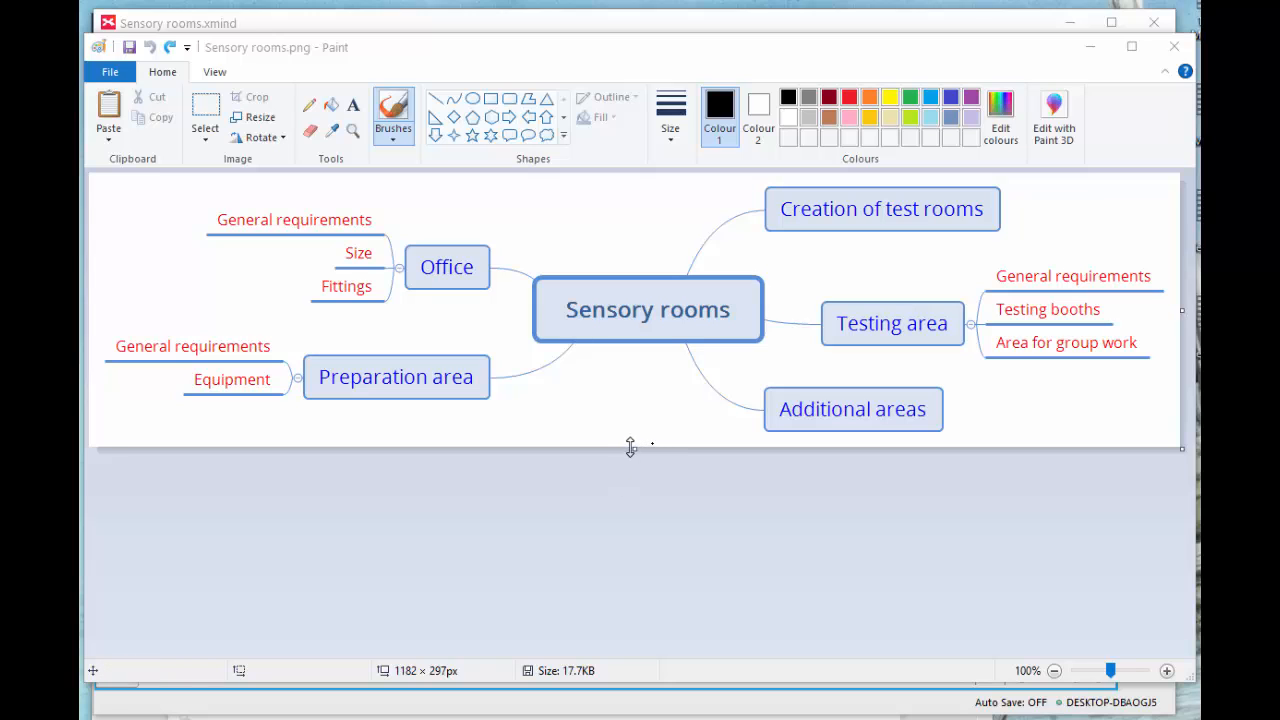
left_click_drag(634, 448, 630, 648)
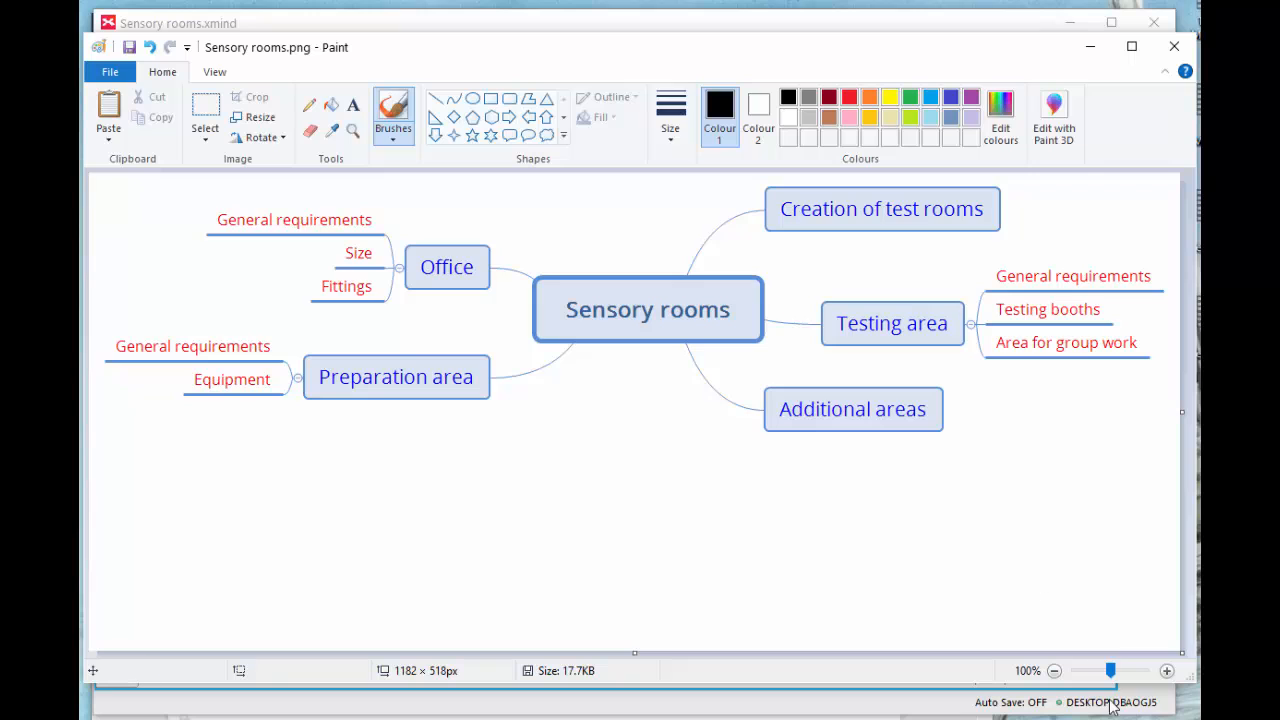
left_click(1054, 670)
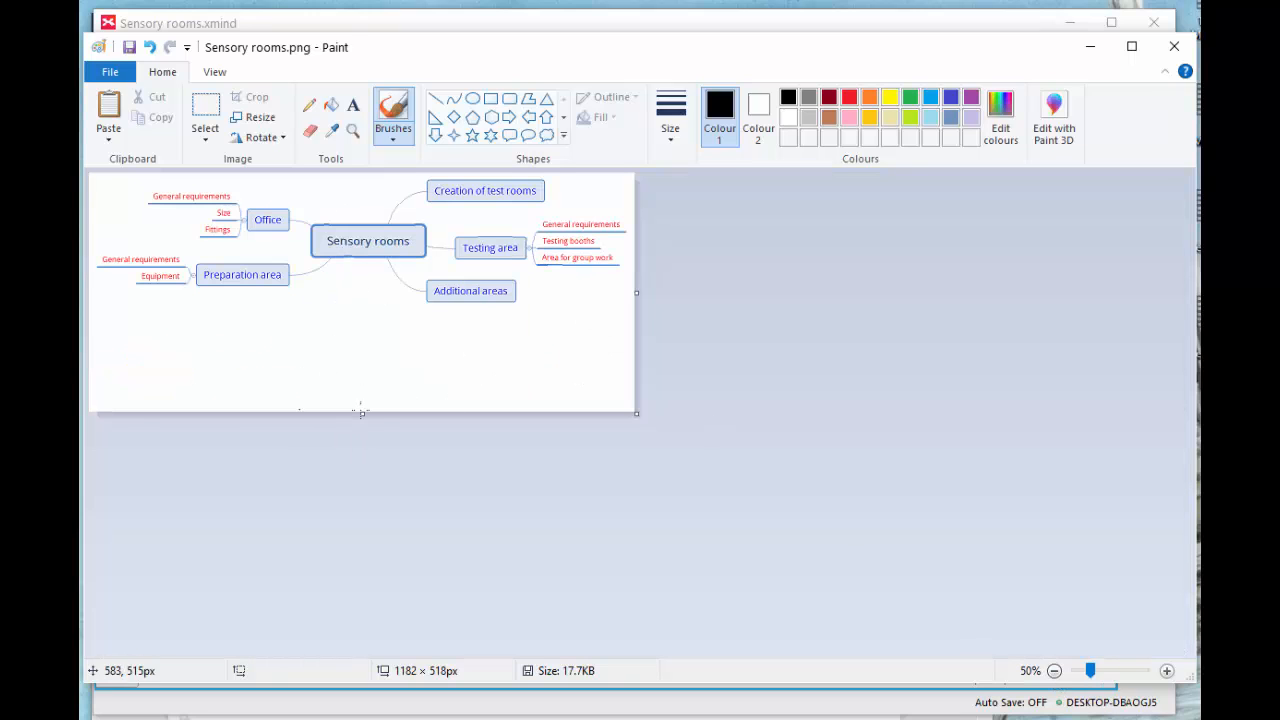
left_click_drag(363, 414, 366, 479)
Select the whole map drawing with a rectangular selection and move it down to the vertical middle of the canvas
key("ctrl+a")
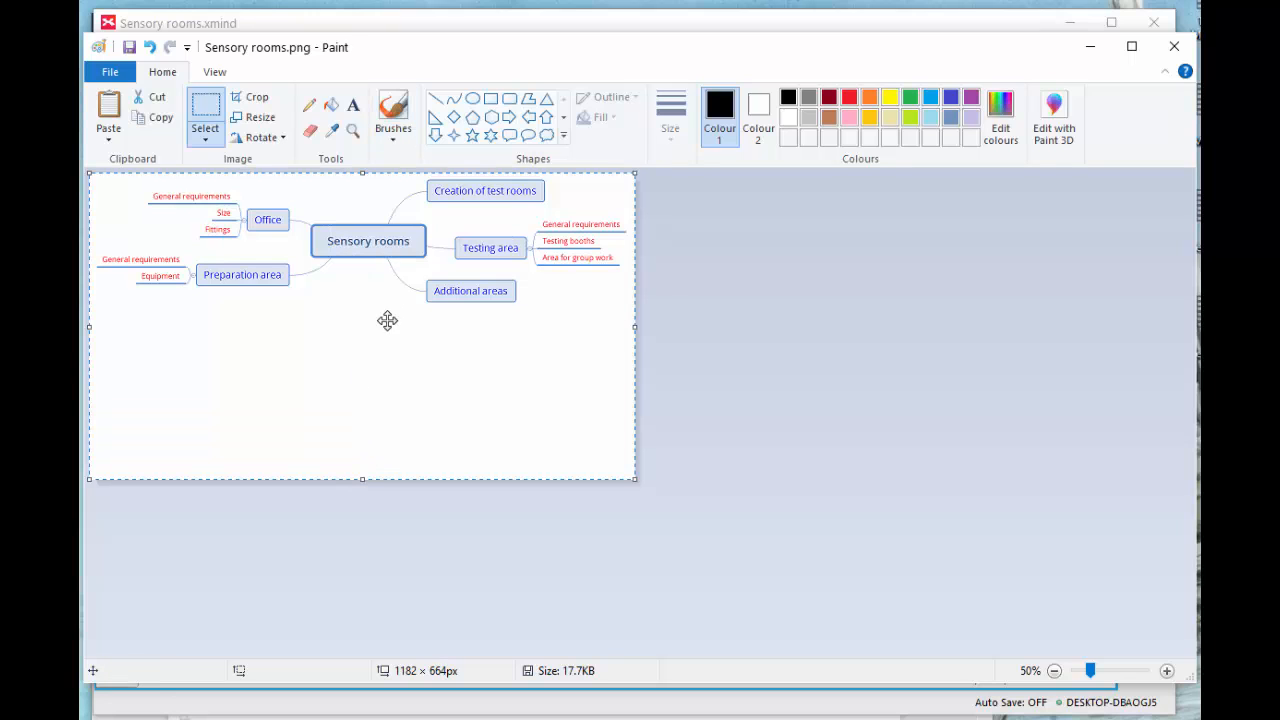
left_click(194, 143)
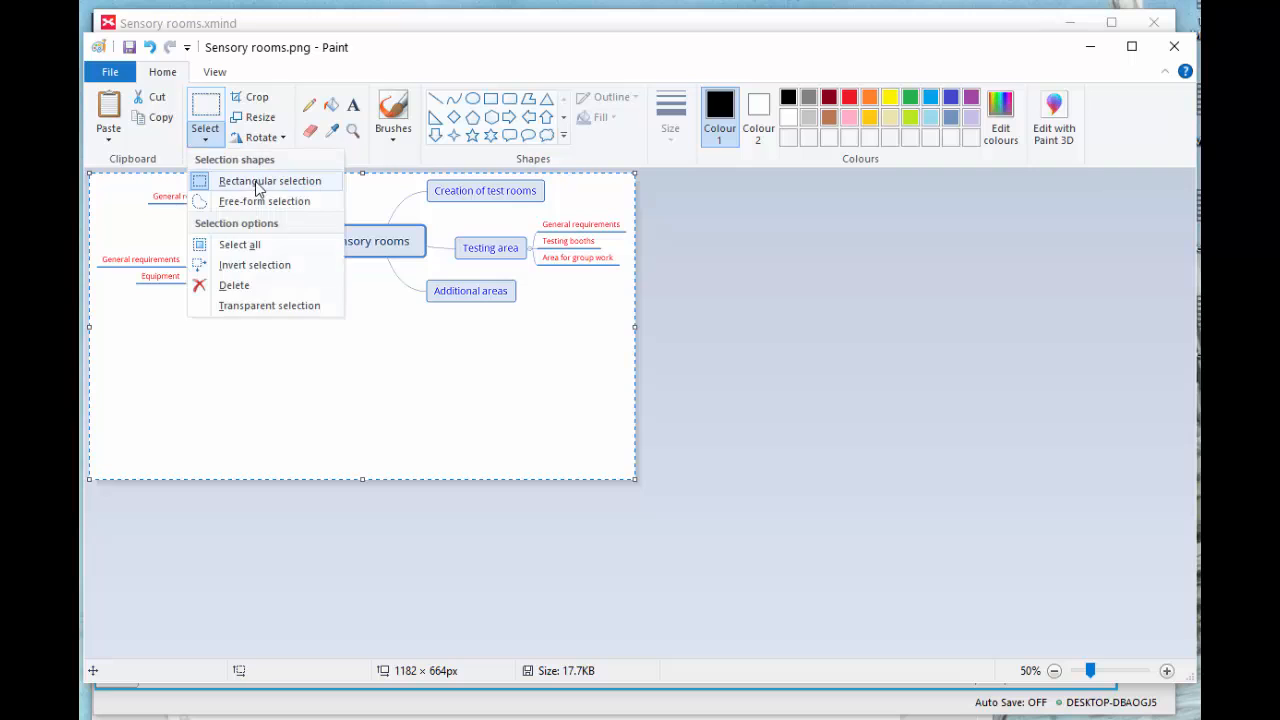
left_click(257, 186)
left_click_drag(626, 337, 88, 160)
left_click_drag(348, 238, 353, 303)
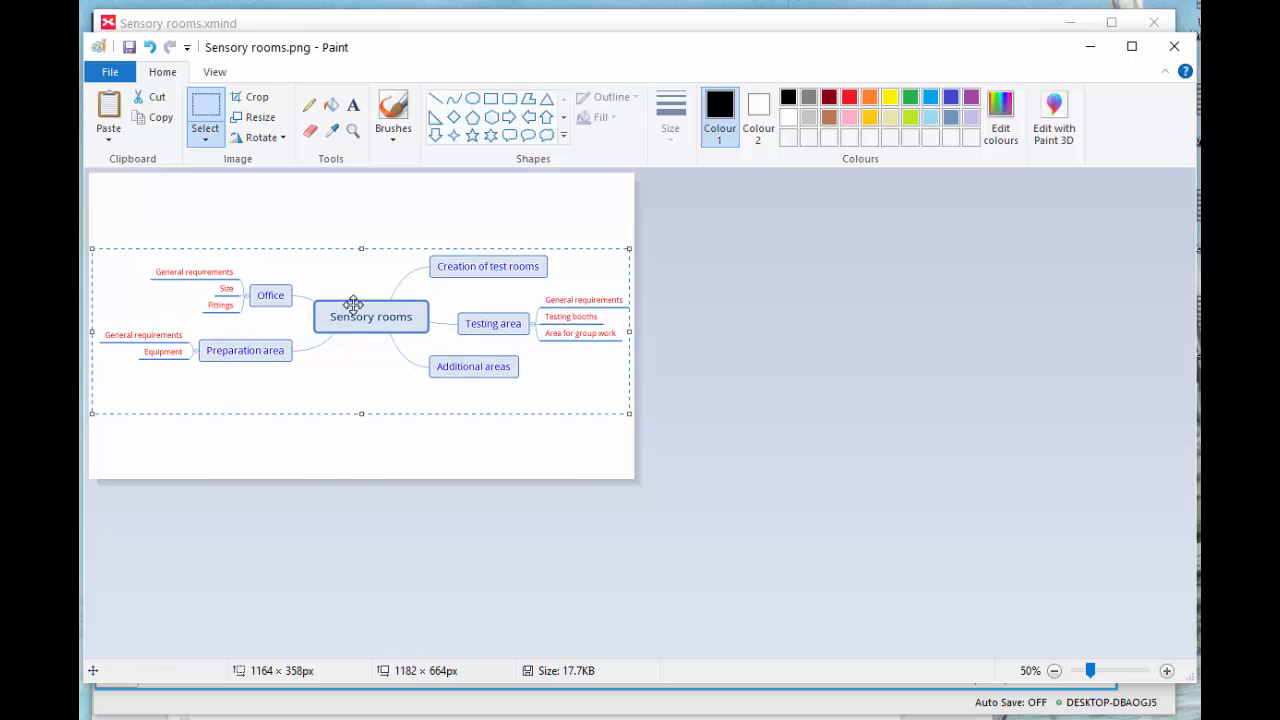
left_click(745, 318)
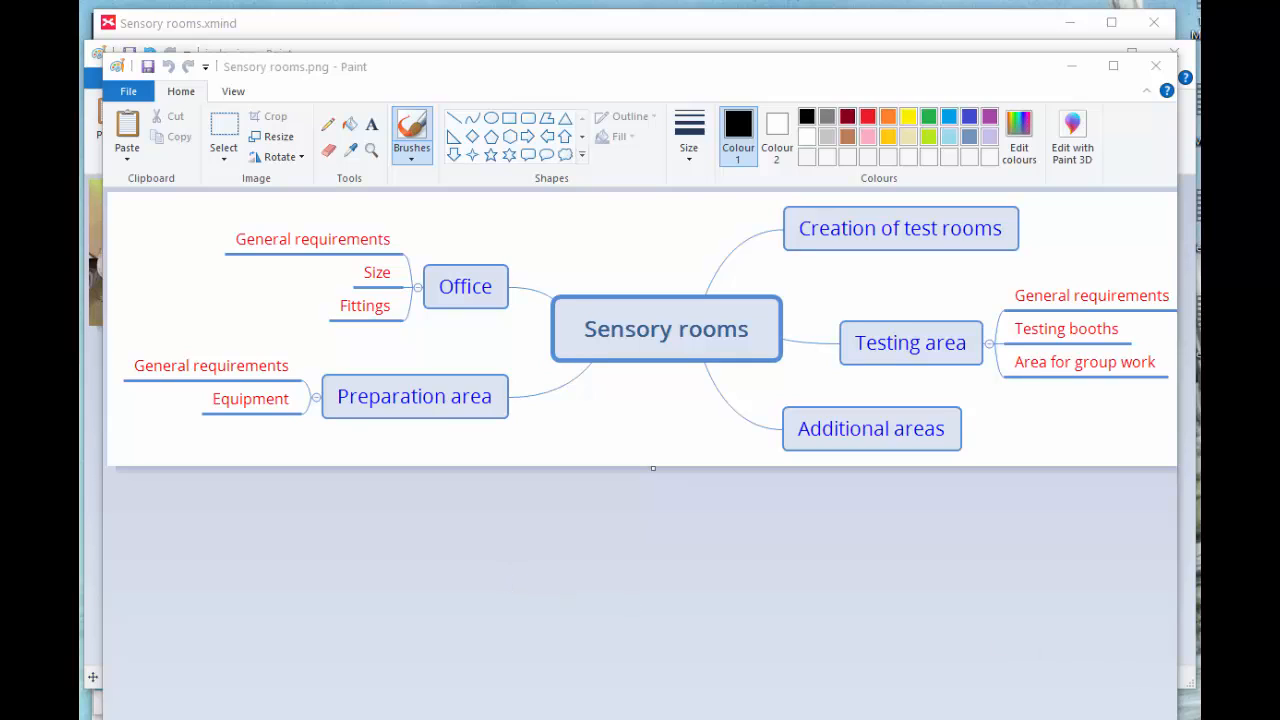
Extend the canvas of the reopened Sensory rooms.png downward and move the map drawing to its vertical middle
left_click(1010, 718)
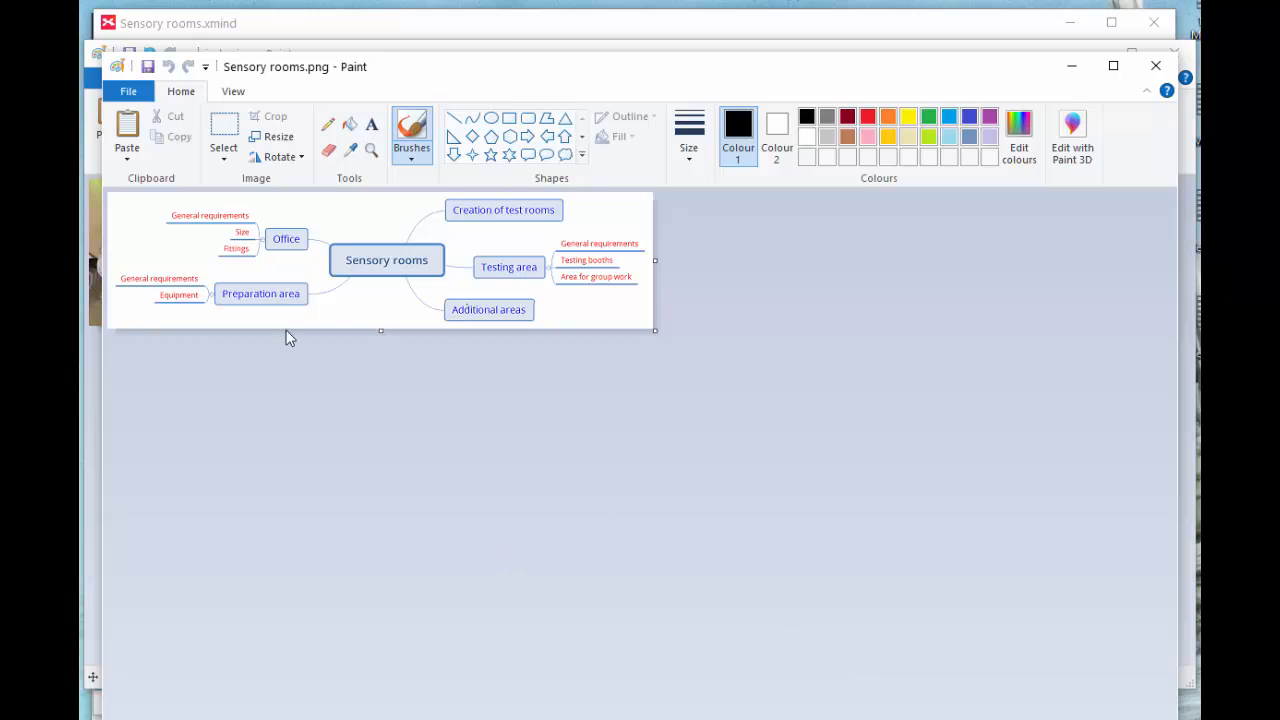
left_click_drag(383, 330, 379, 489)
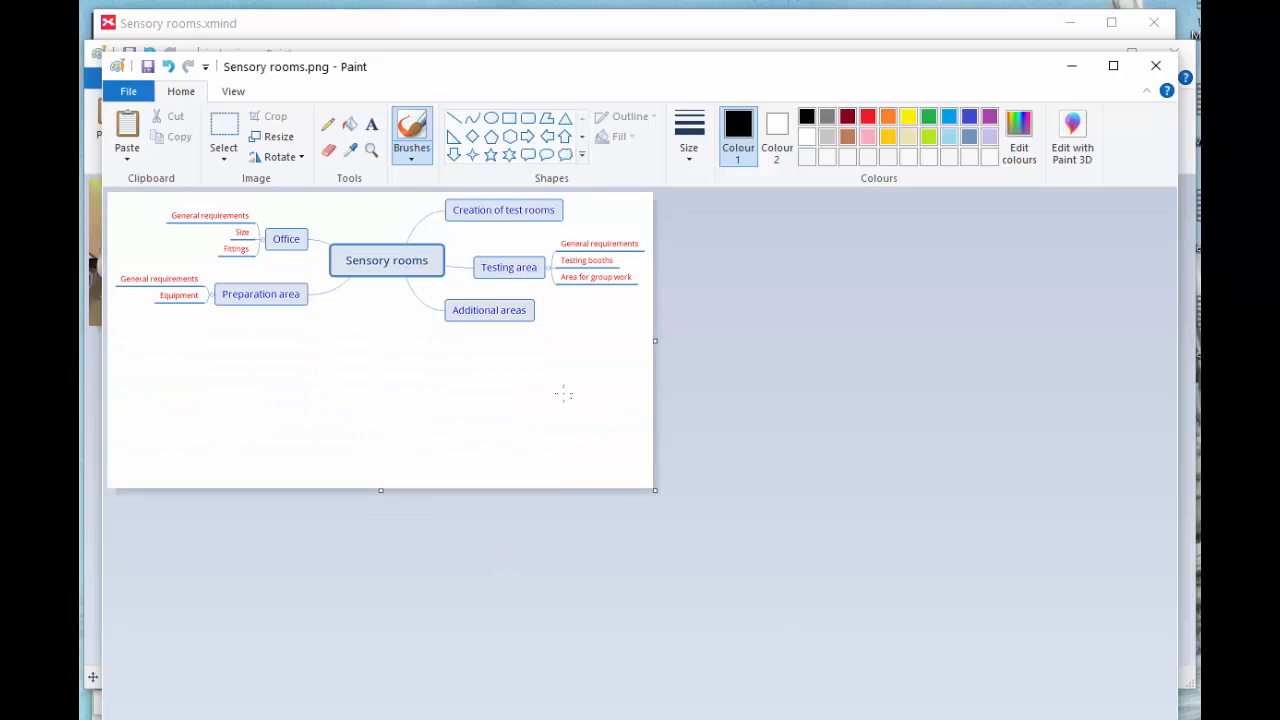
left_click(226, 163)
left_click(285, 201)
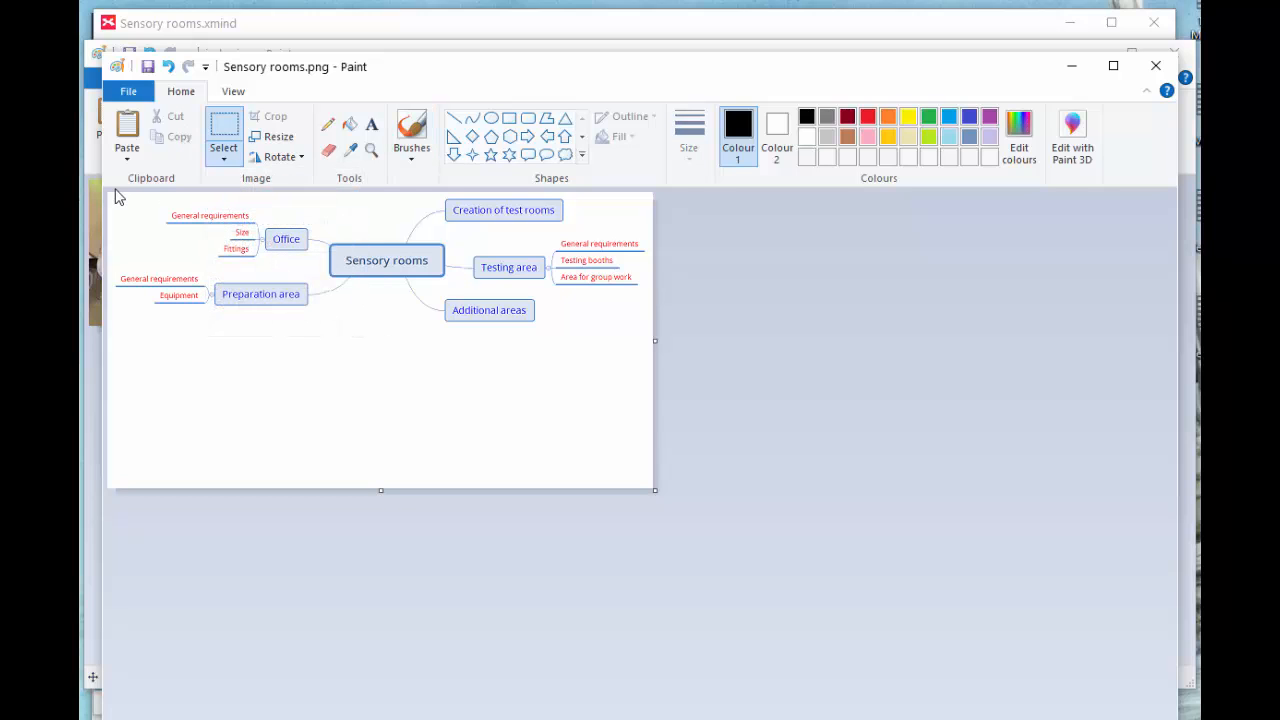
left_click_drag(110, 195, 650, 338)
left_click_drag(489, 280, 510, 353)
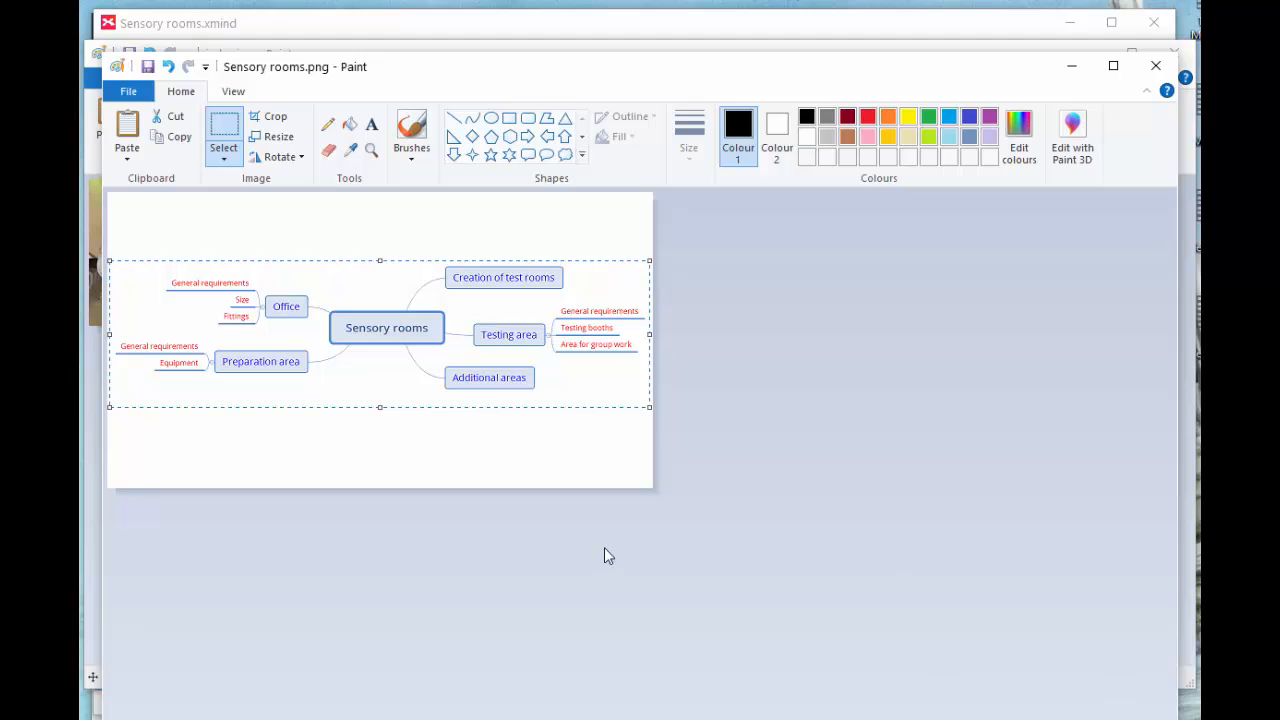
left_click(755, 486)
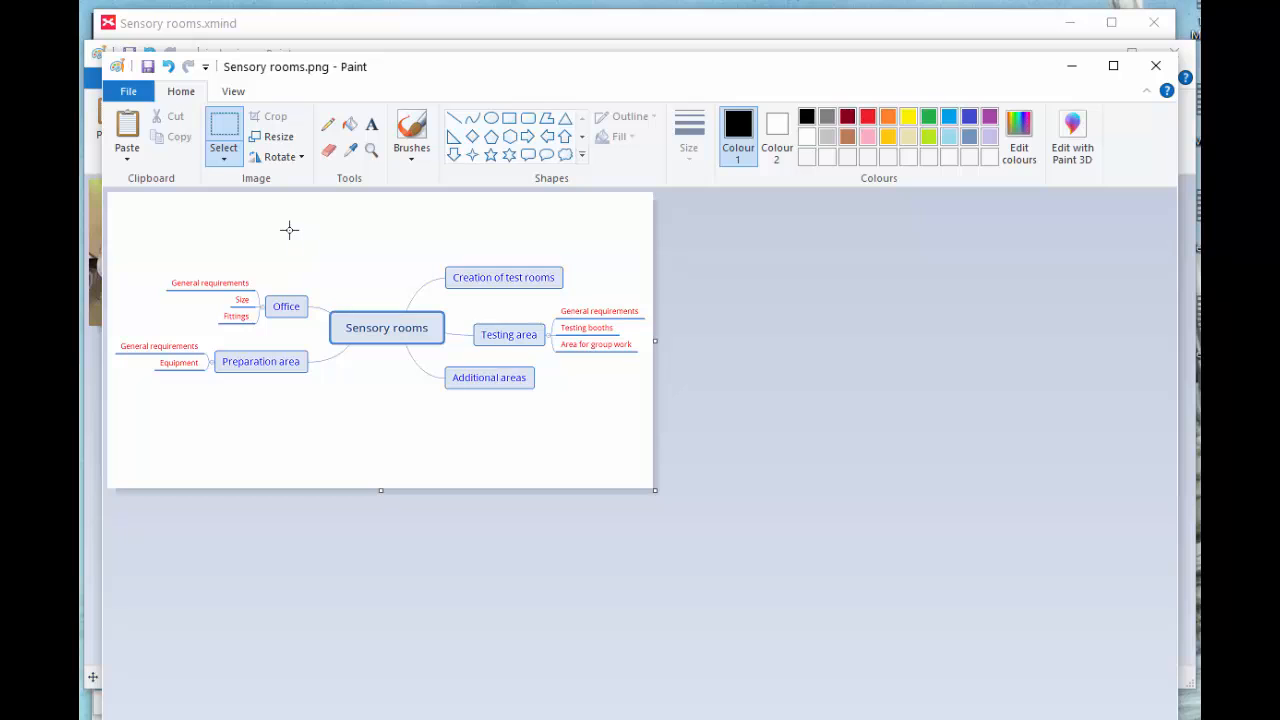
Switch to index.jpg in Paint and select an area of about 215 × 140 px covering the testing booth photo
left_click(84, 416)
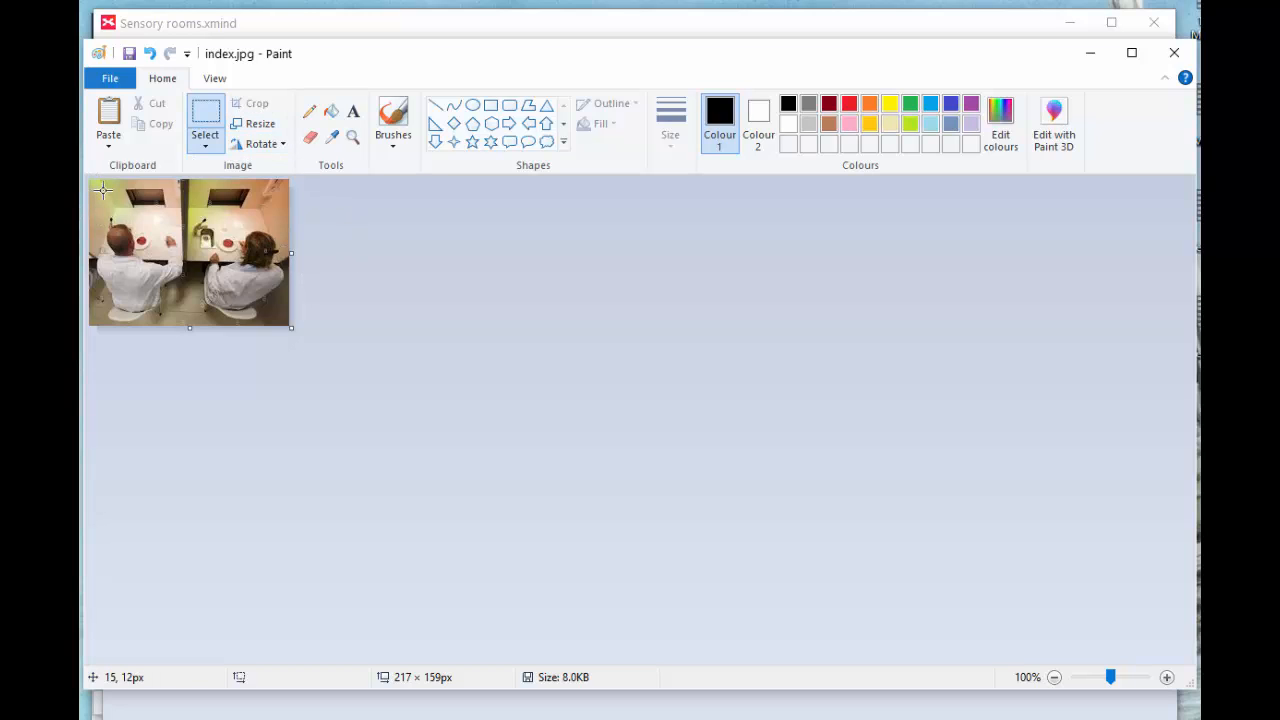
left_click_drag(91, 186, 290, 314)
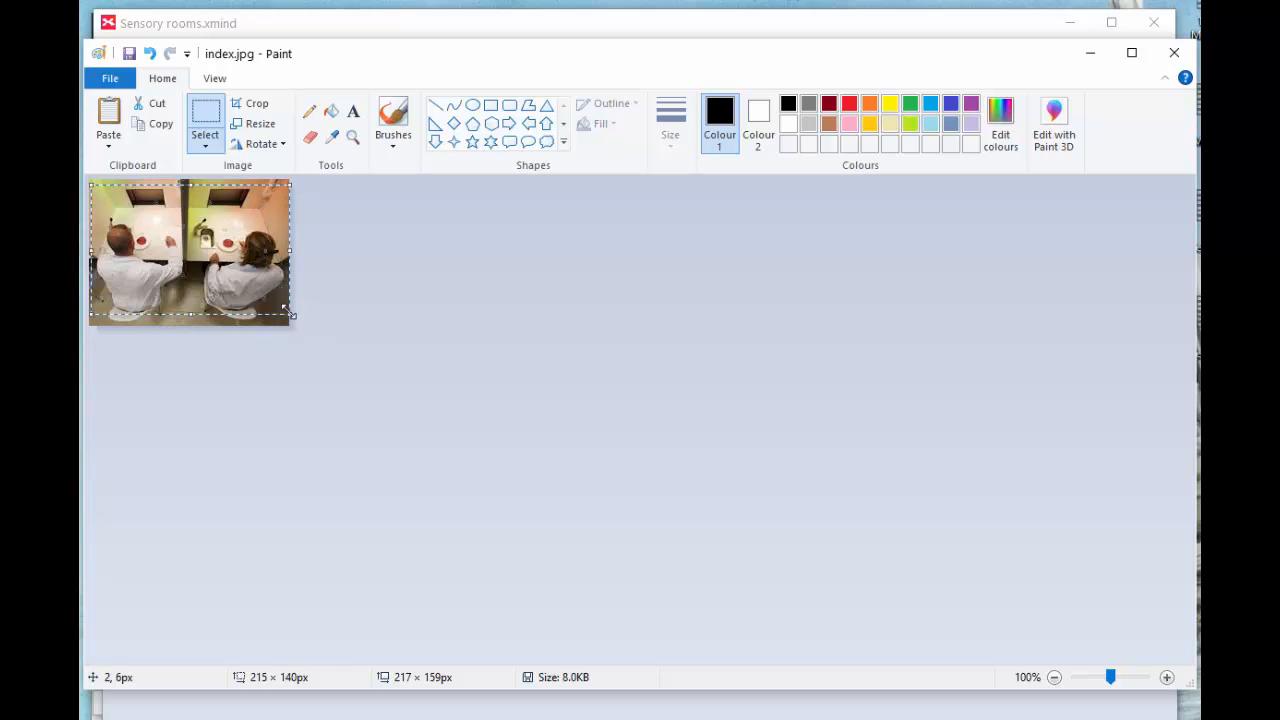
Switch to XMind, try pasting the booth photo into the mind map as a topic and undo the paste
left_click(401, 13)
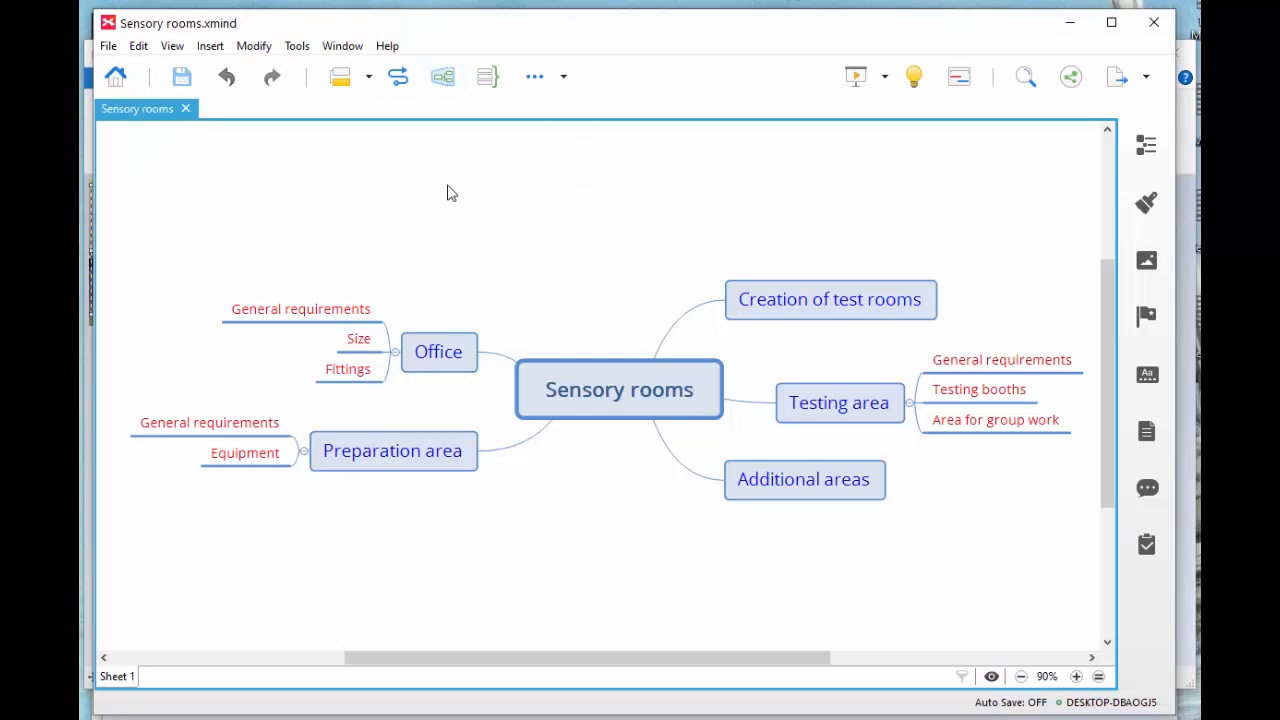
key("ctrl+v")
key("ctrl+z")
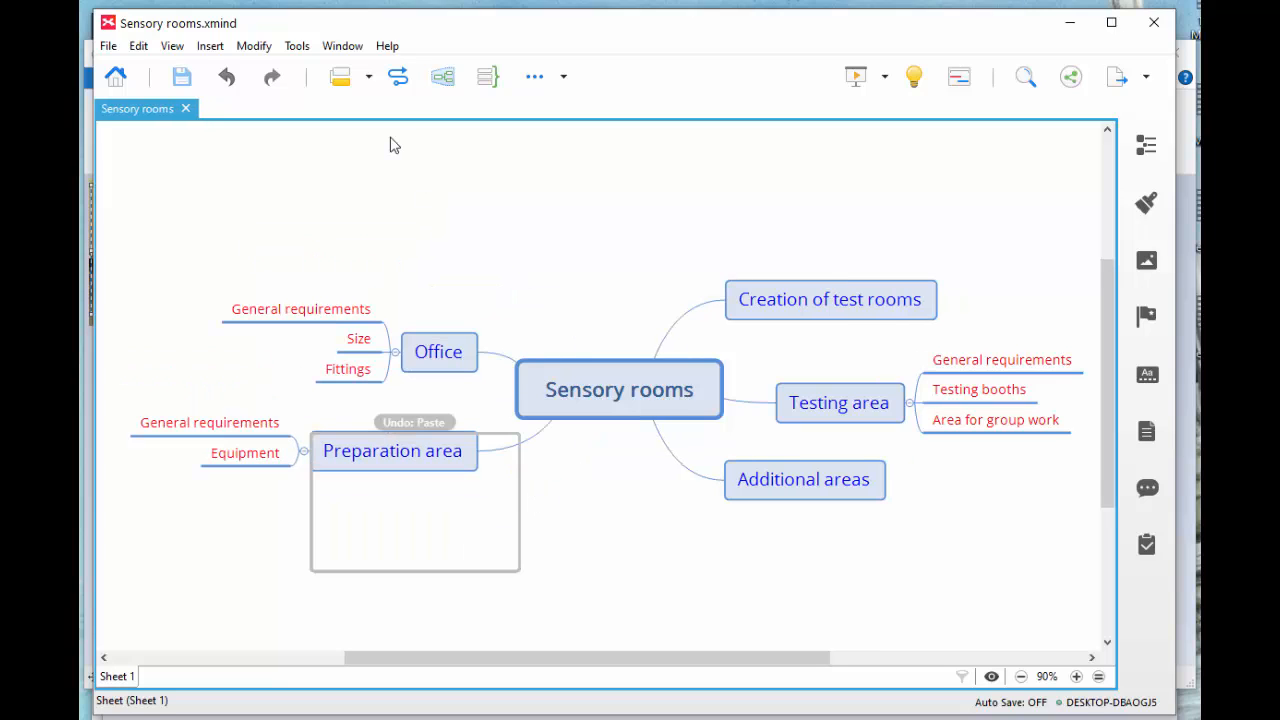
key("ctrl+v")
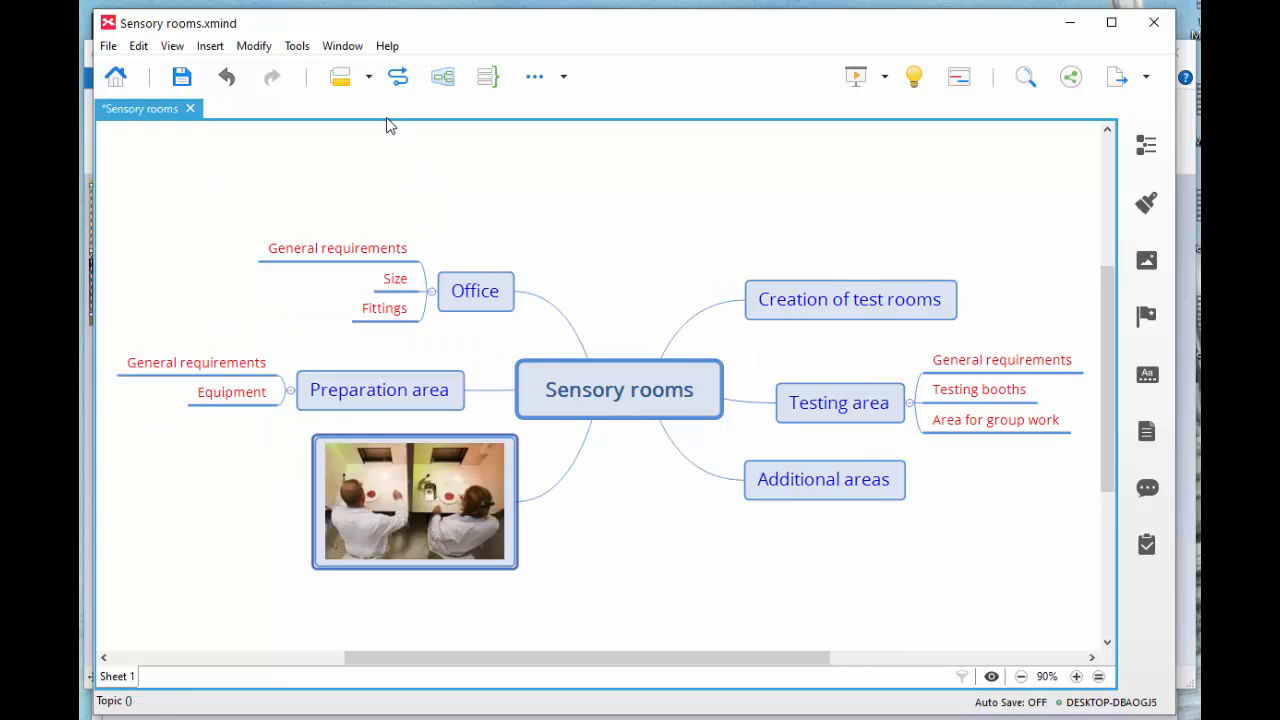
key("ctrl+z")
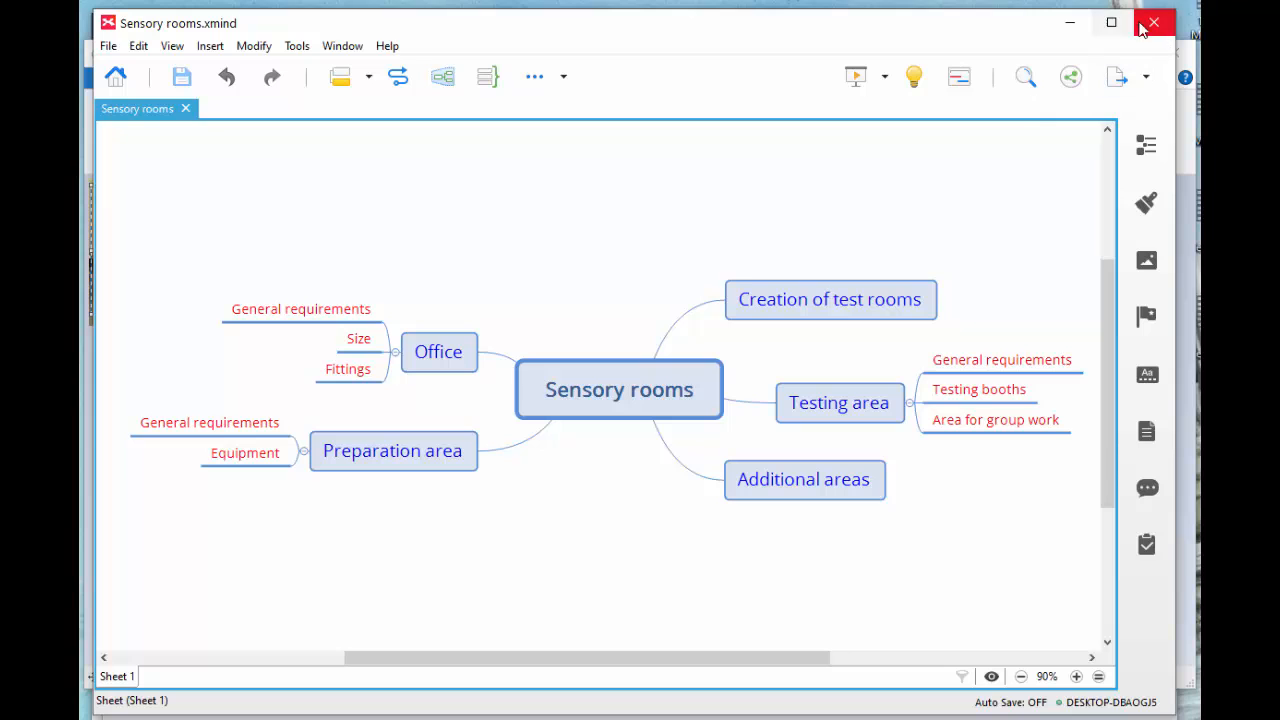
Switch to Sensory rooms.png in Paint and extend its canvas downward to about twice the map's height
left_click(1070, 22)
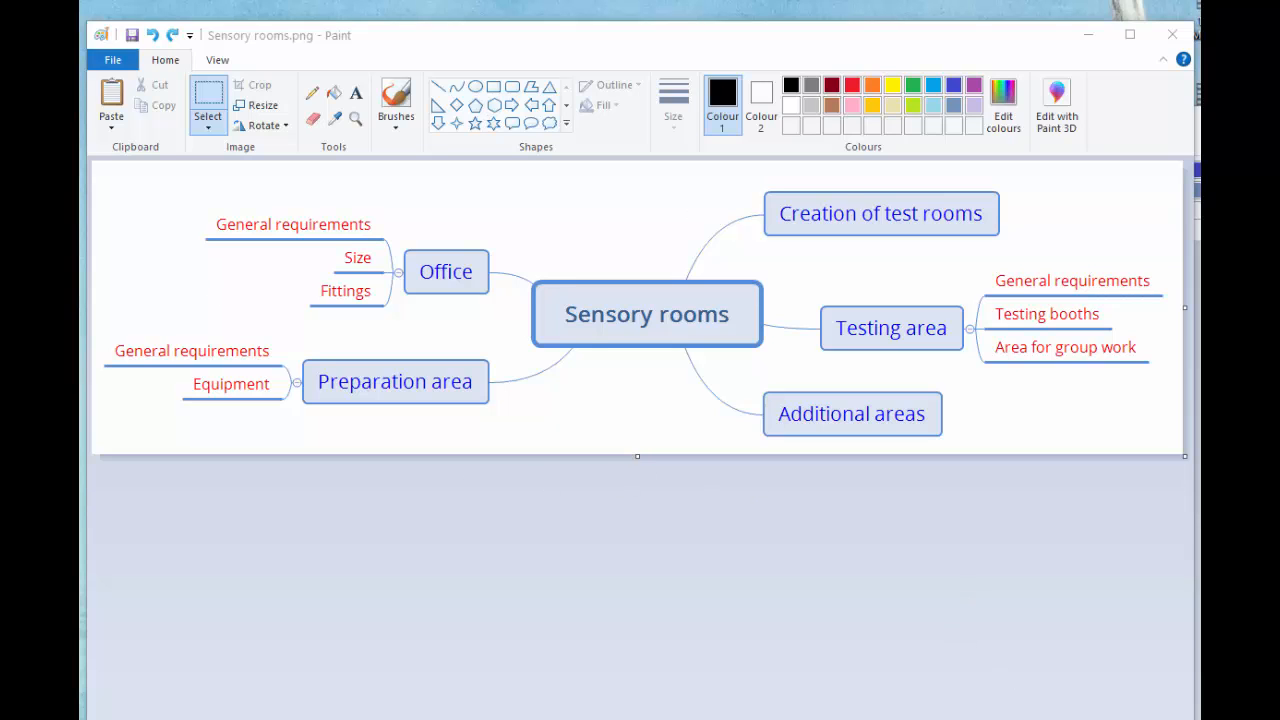
key("ctrl+Page_Down")
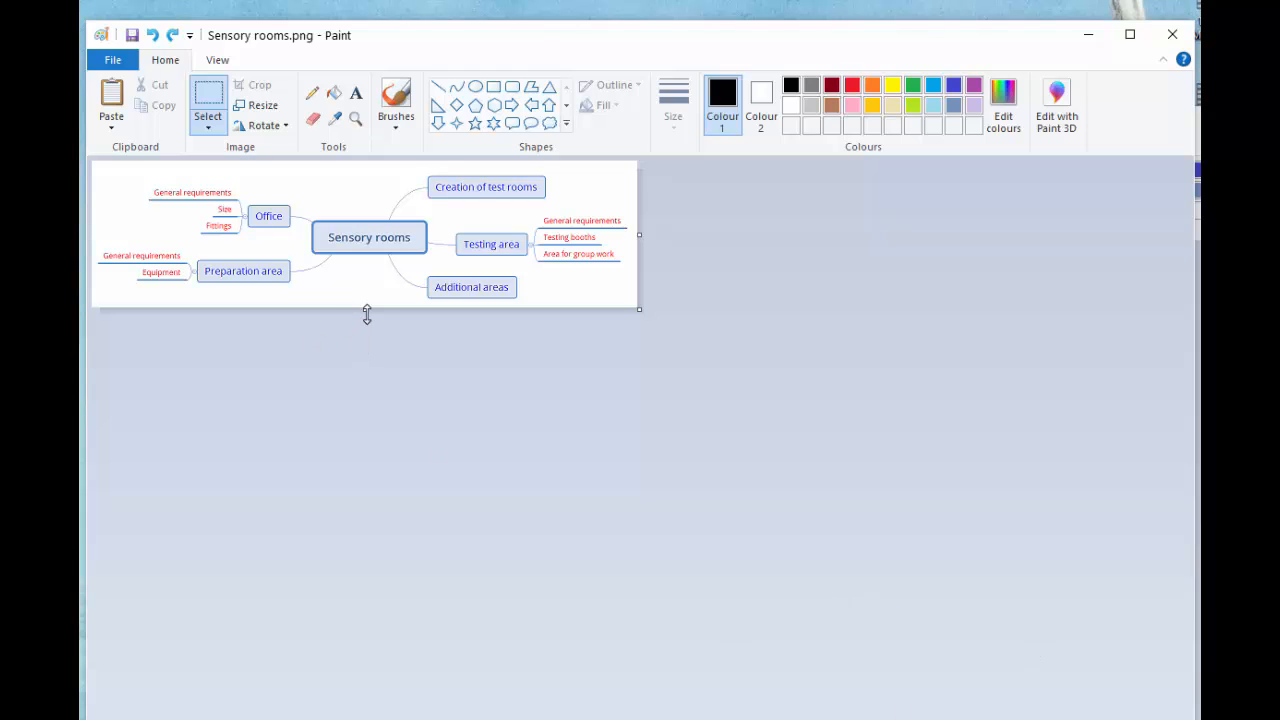
left_click_drag(367, 314, 369, 450)
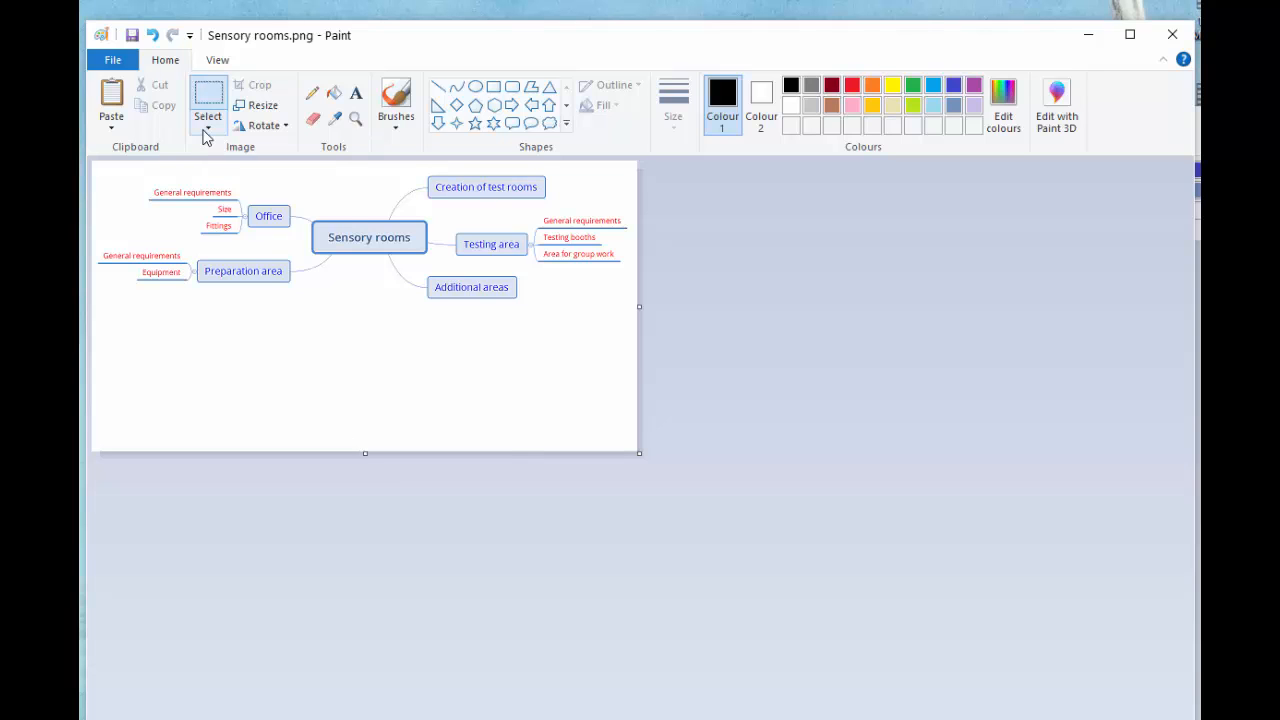
Select the whole map drawing with a rectangular selection and move it down to the vertical middle of the extended canvas
left_click(203, 130)
left_click(234, 169)
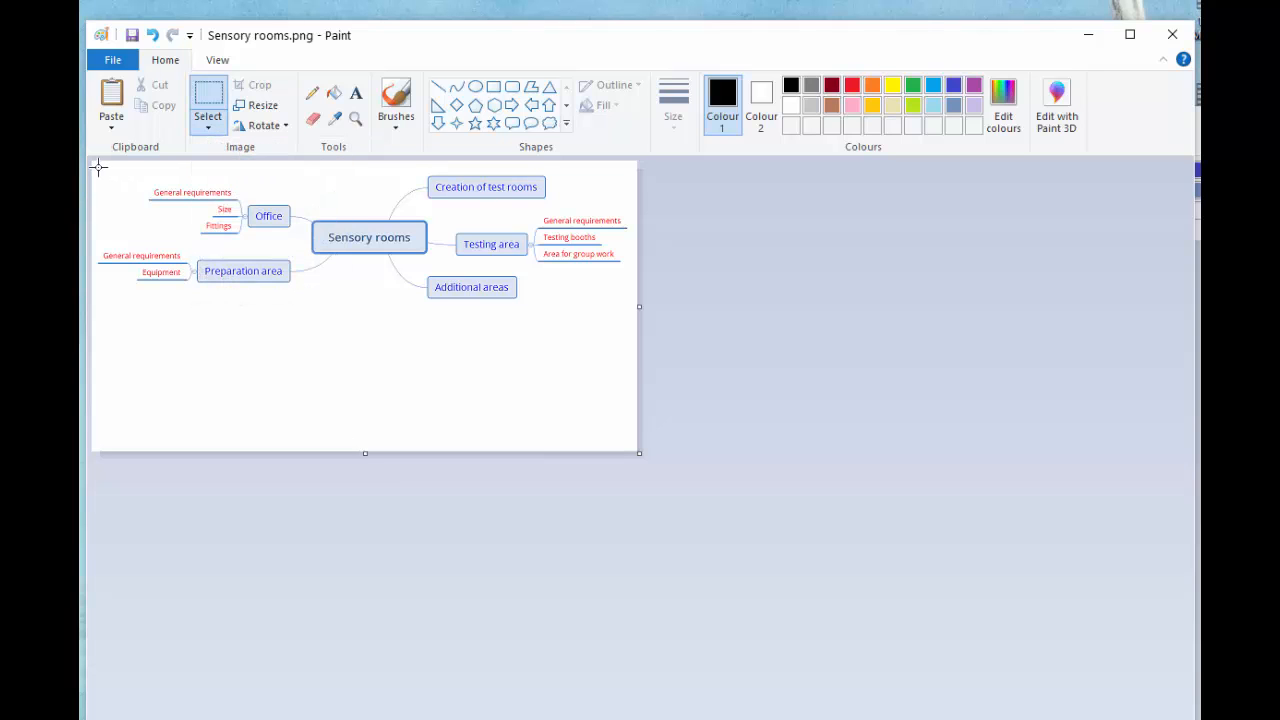
left_click_drag(97, 168, 629, 317)
left_click_drag(566, 243, 569, 298)
left_click(740, 286)
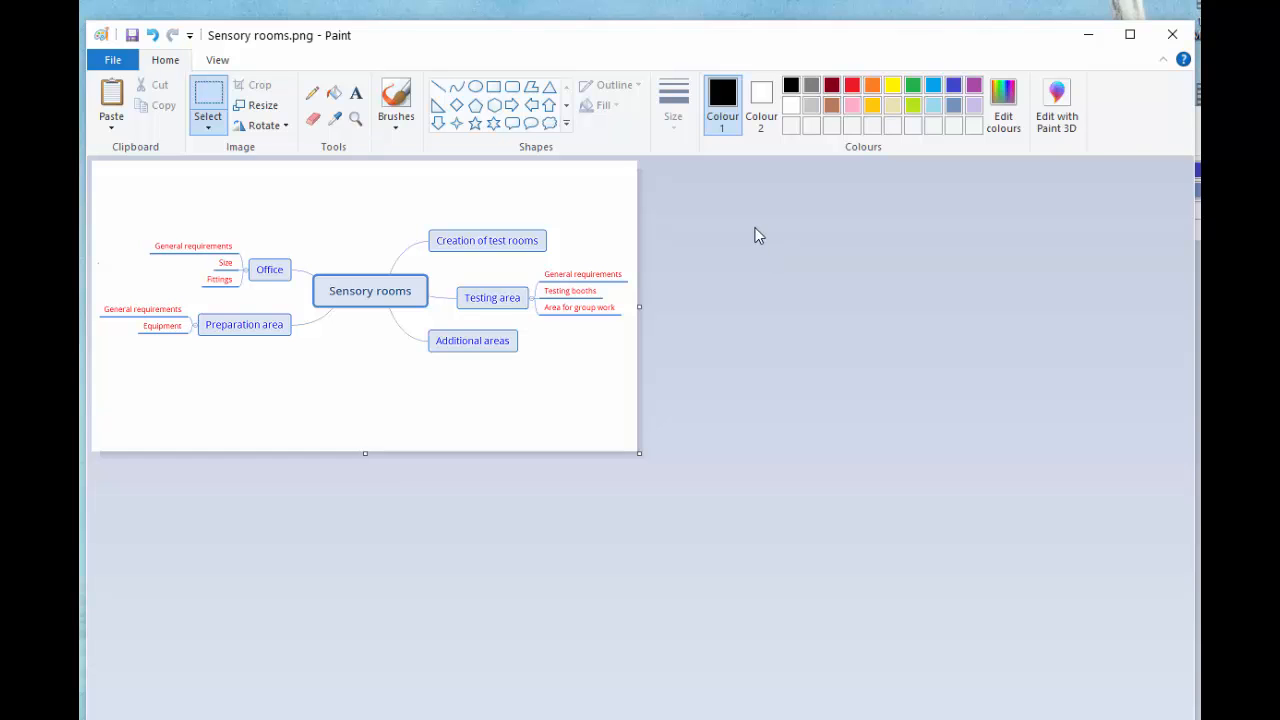
Copy the entire booth photo from index.jpg and paste it into Sensory rooms.png, placing it below the central Sensory rooms topic
key("alt+Tab")
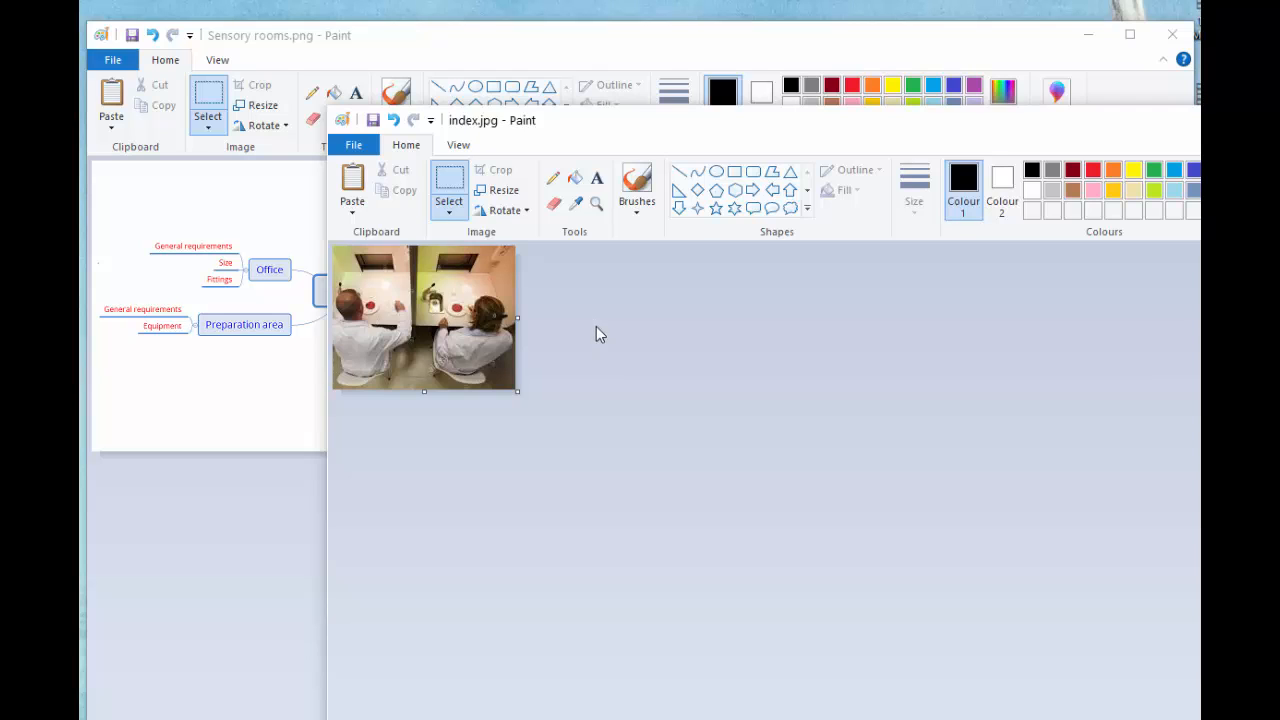
key("ctrl+a")
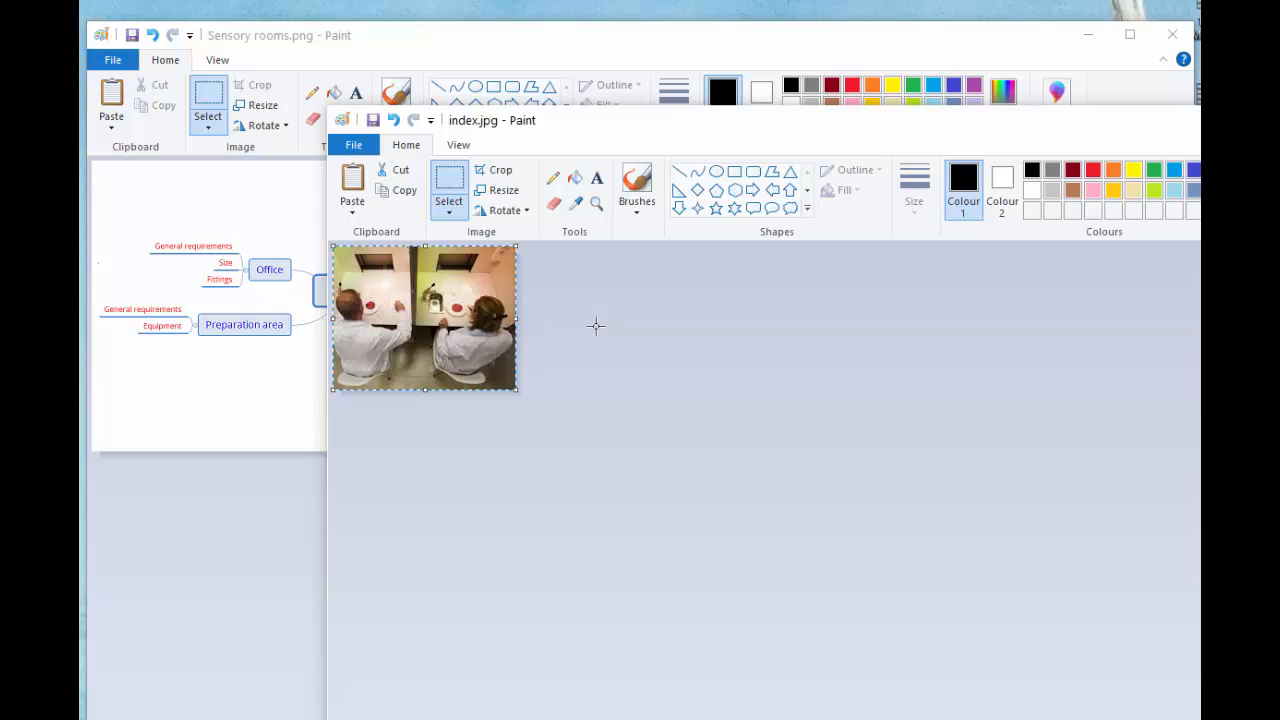
left_click(354, 44)
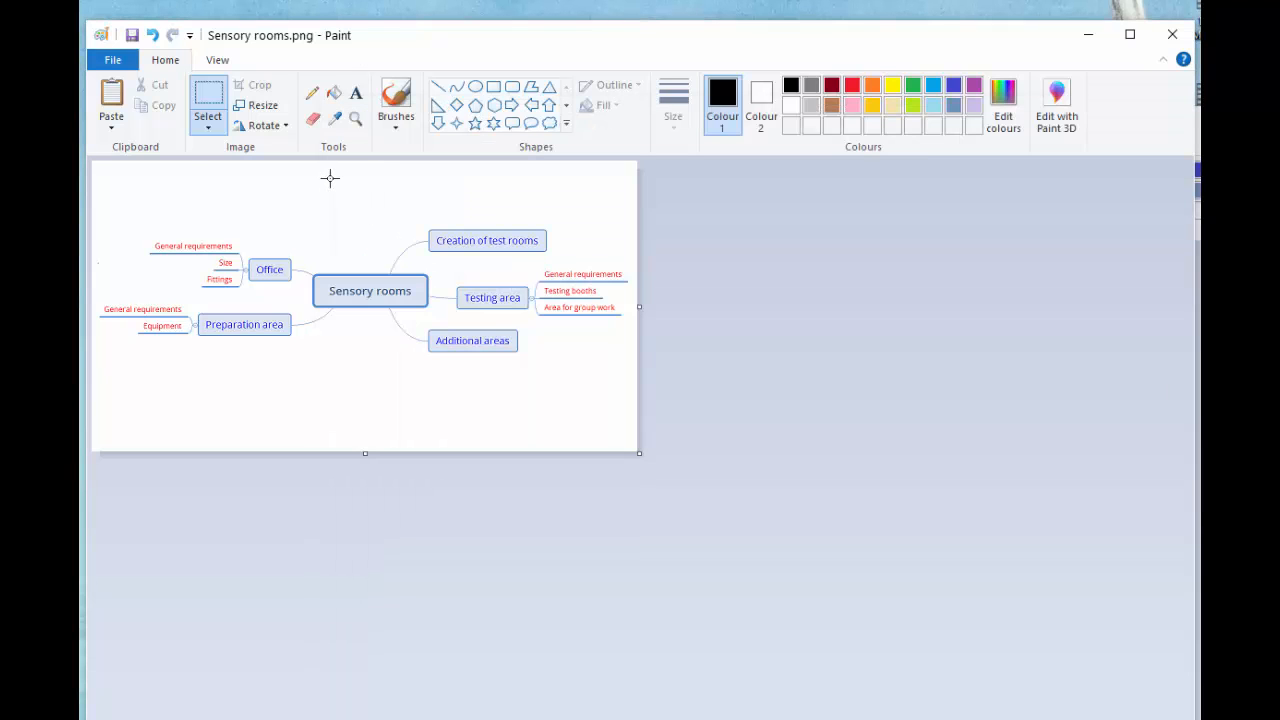
key("ctrl+v")
left_click_drag(145, 198, 363, 382)
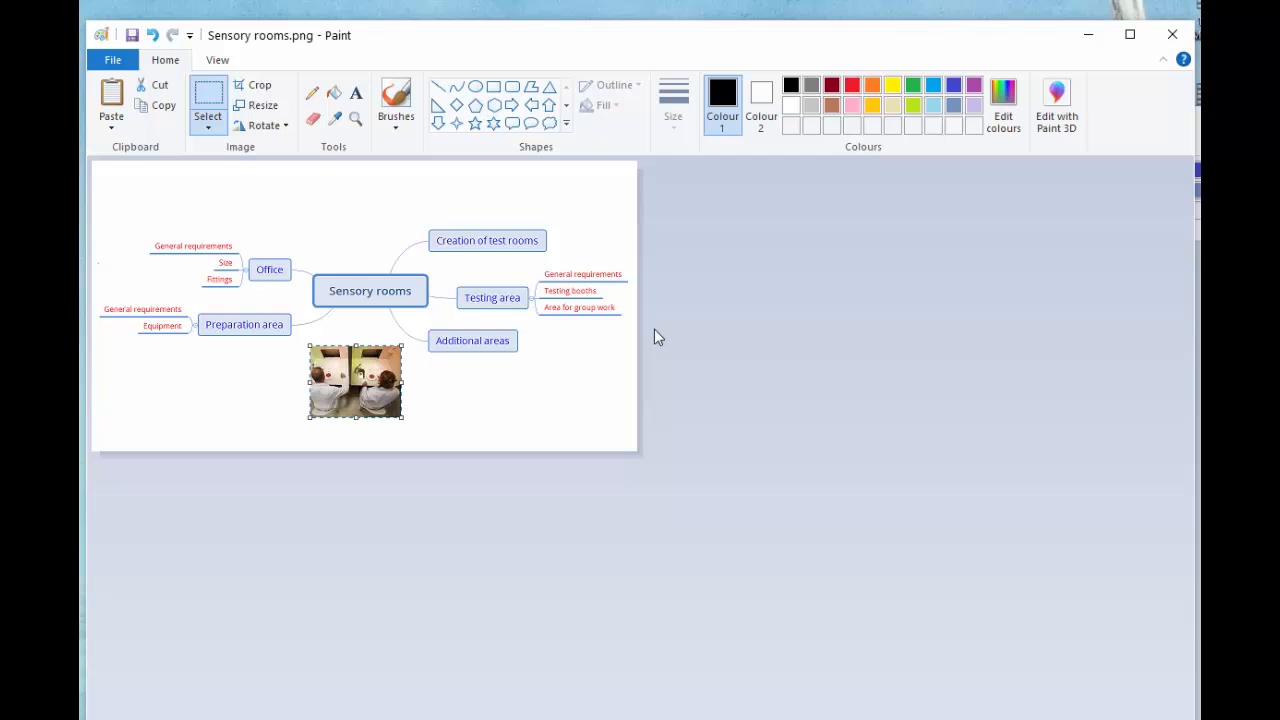
left_click(589, 406)
scroll(1100, 551, "up", 1)
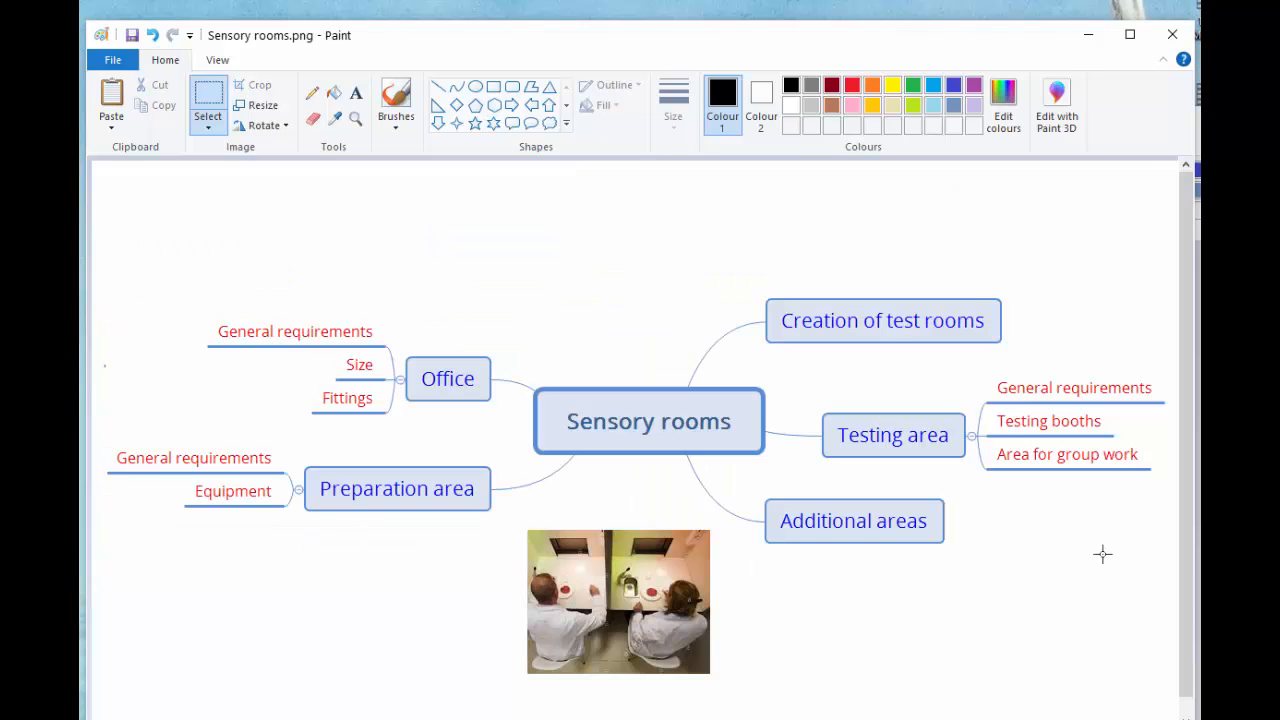